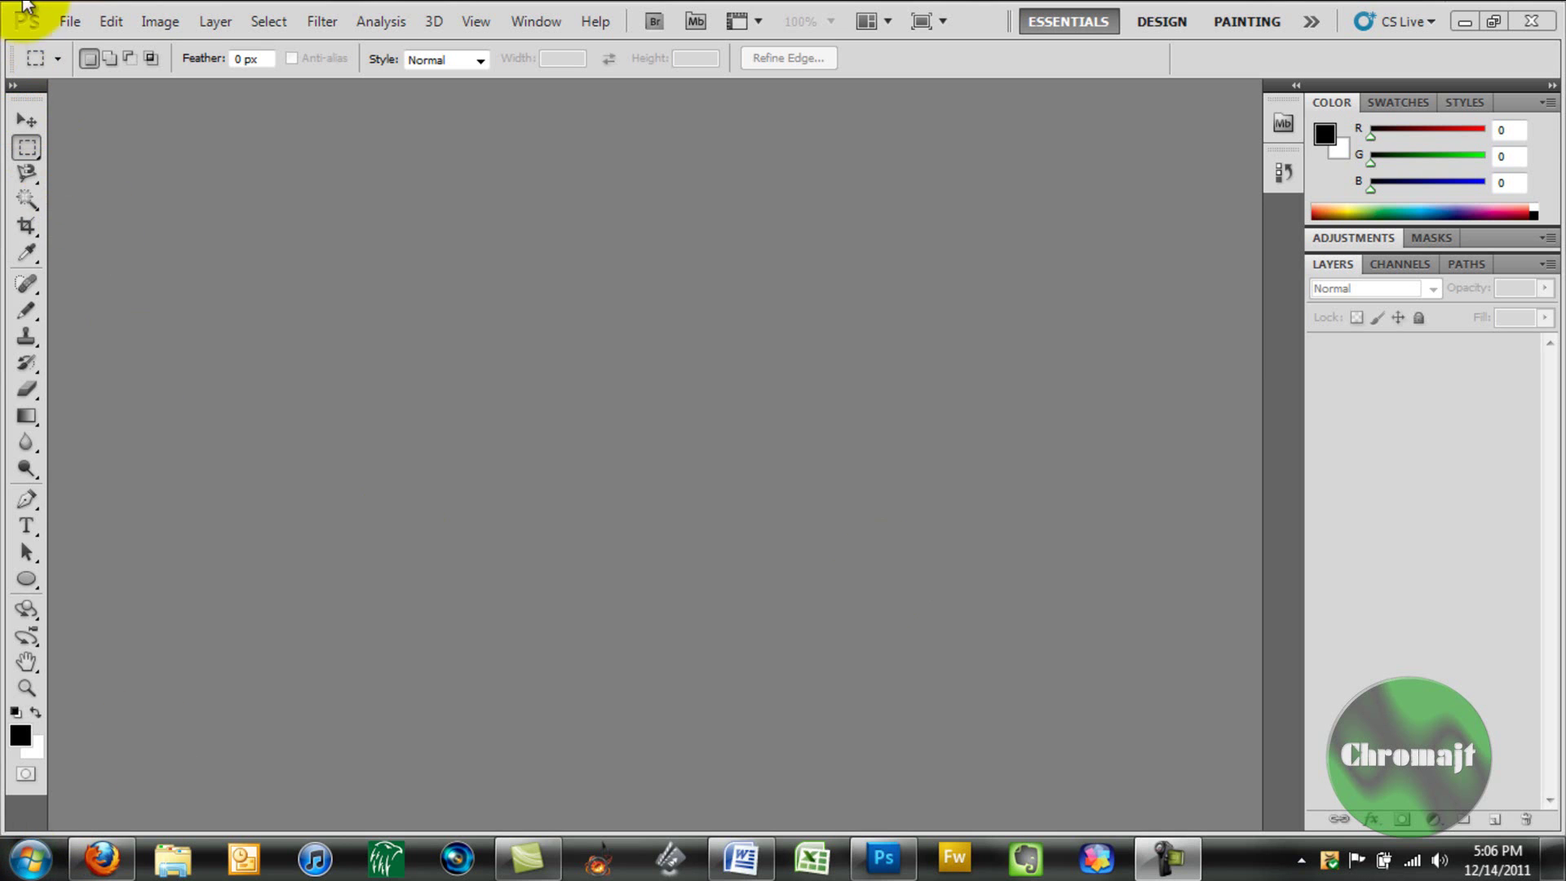
- Set up a new document 970 pixels wide and 2000 pixels high
click(67, 22)
click(87, 46)
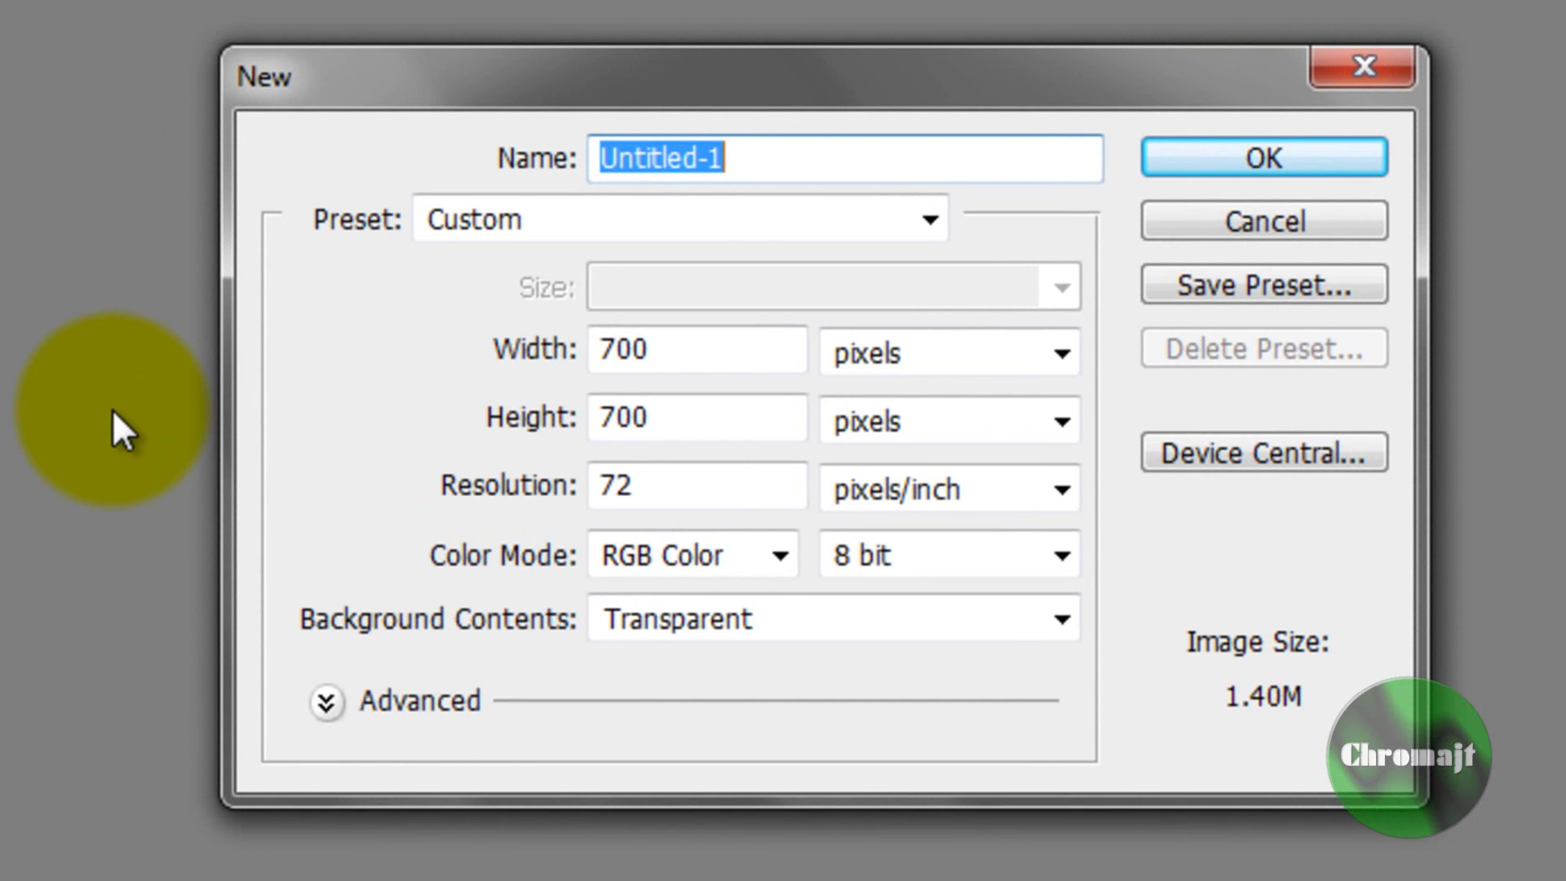
drag(650, 349, 565, 346)
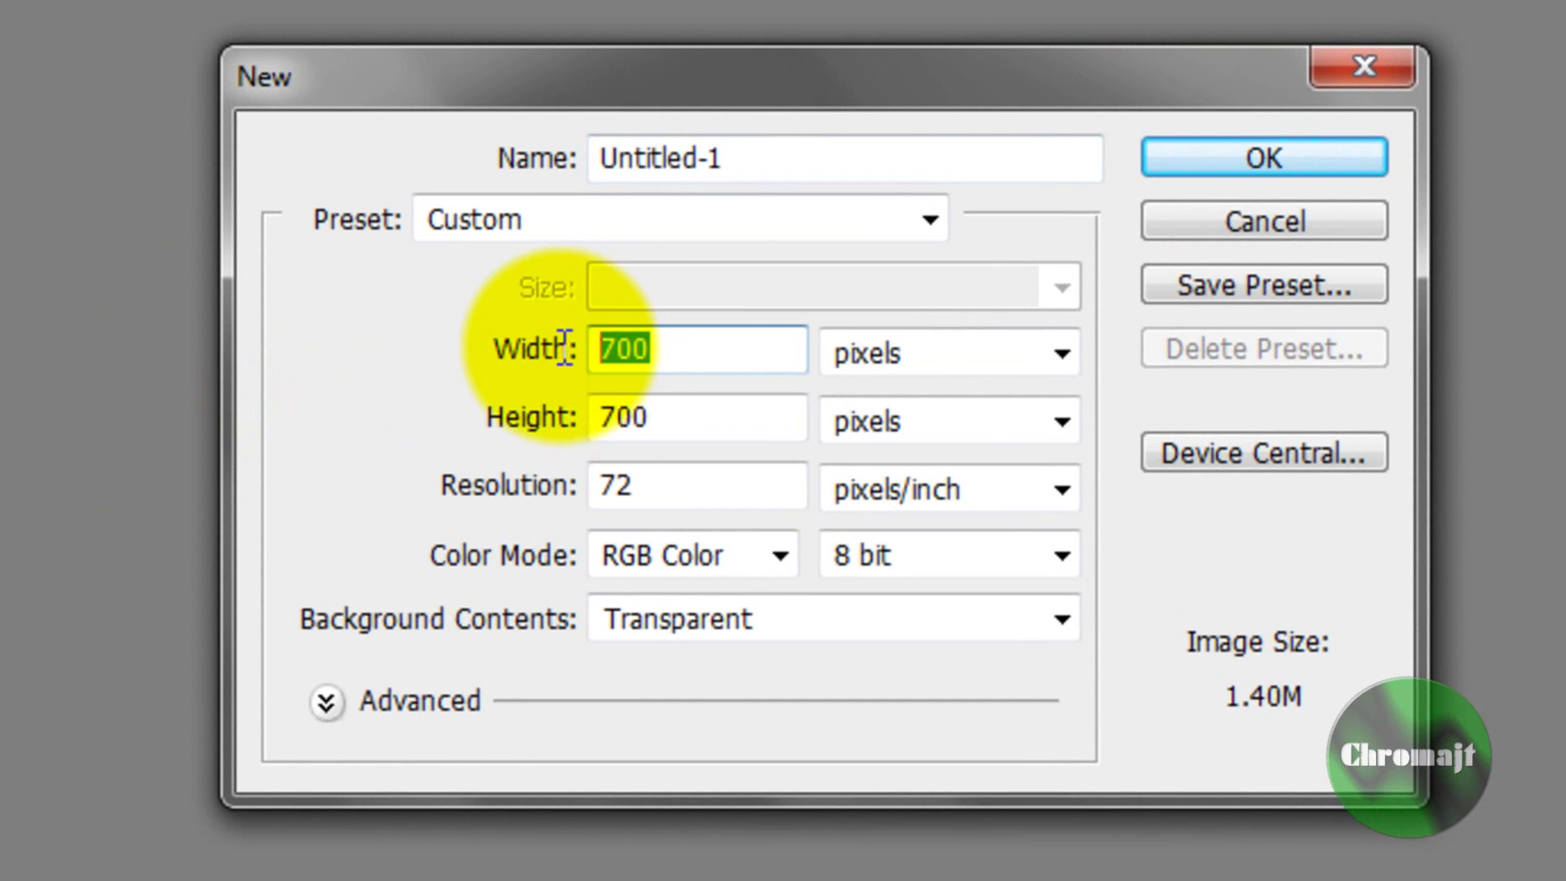
text(970)
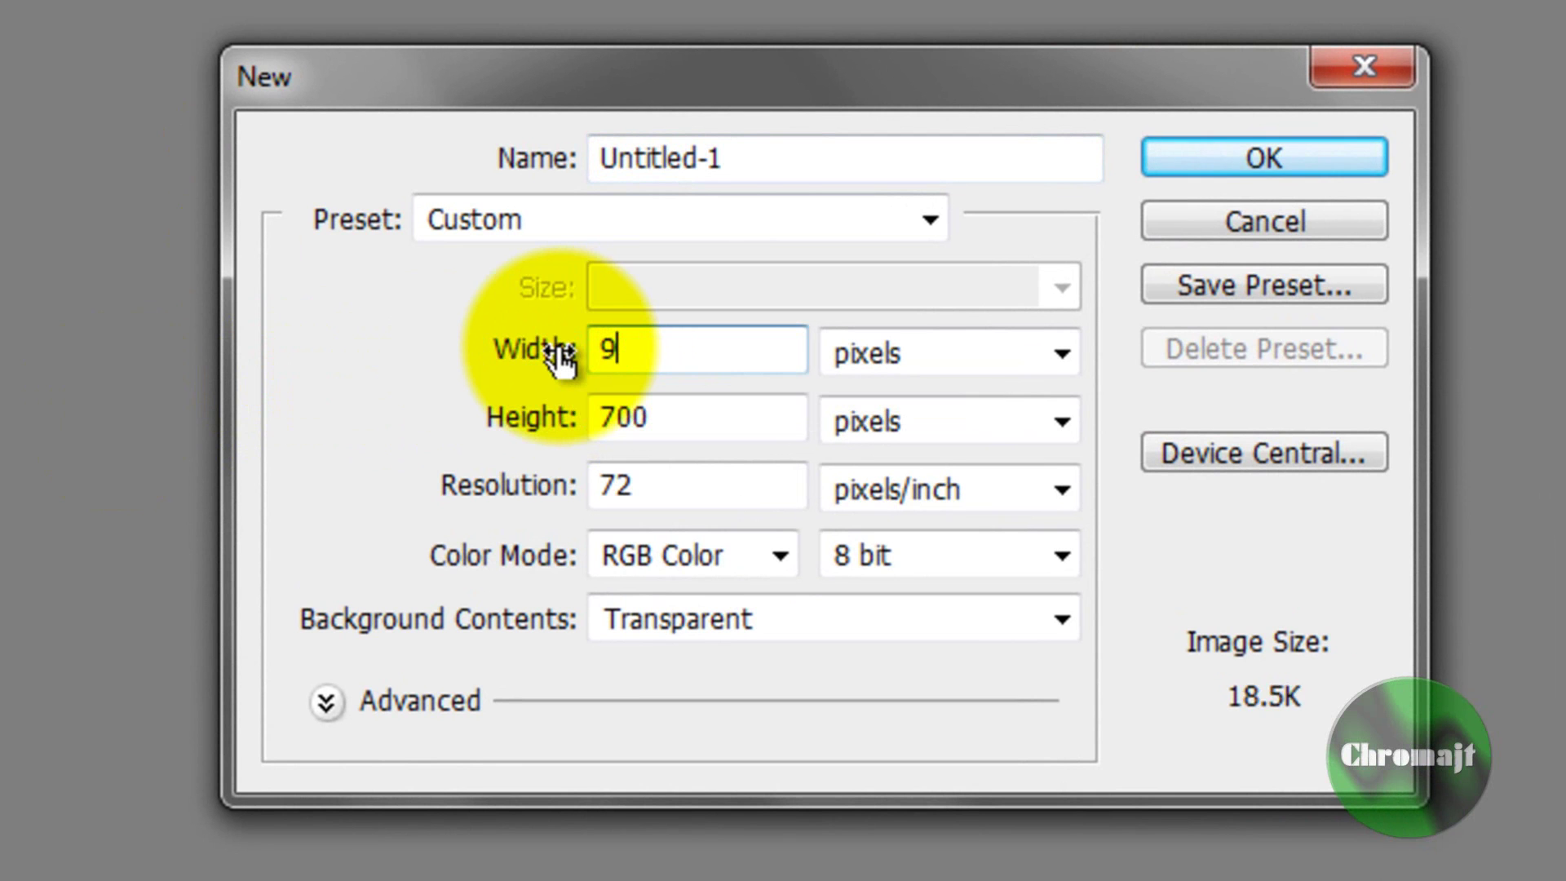
key(Tab)
key(Tab)
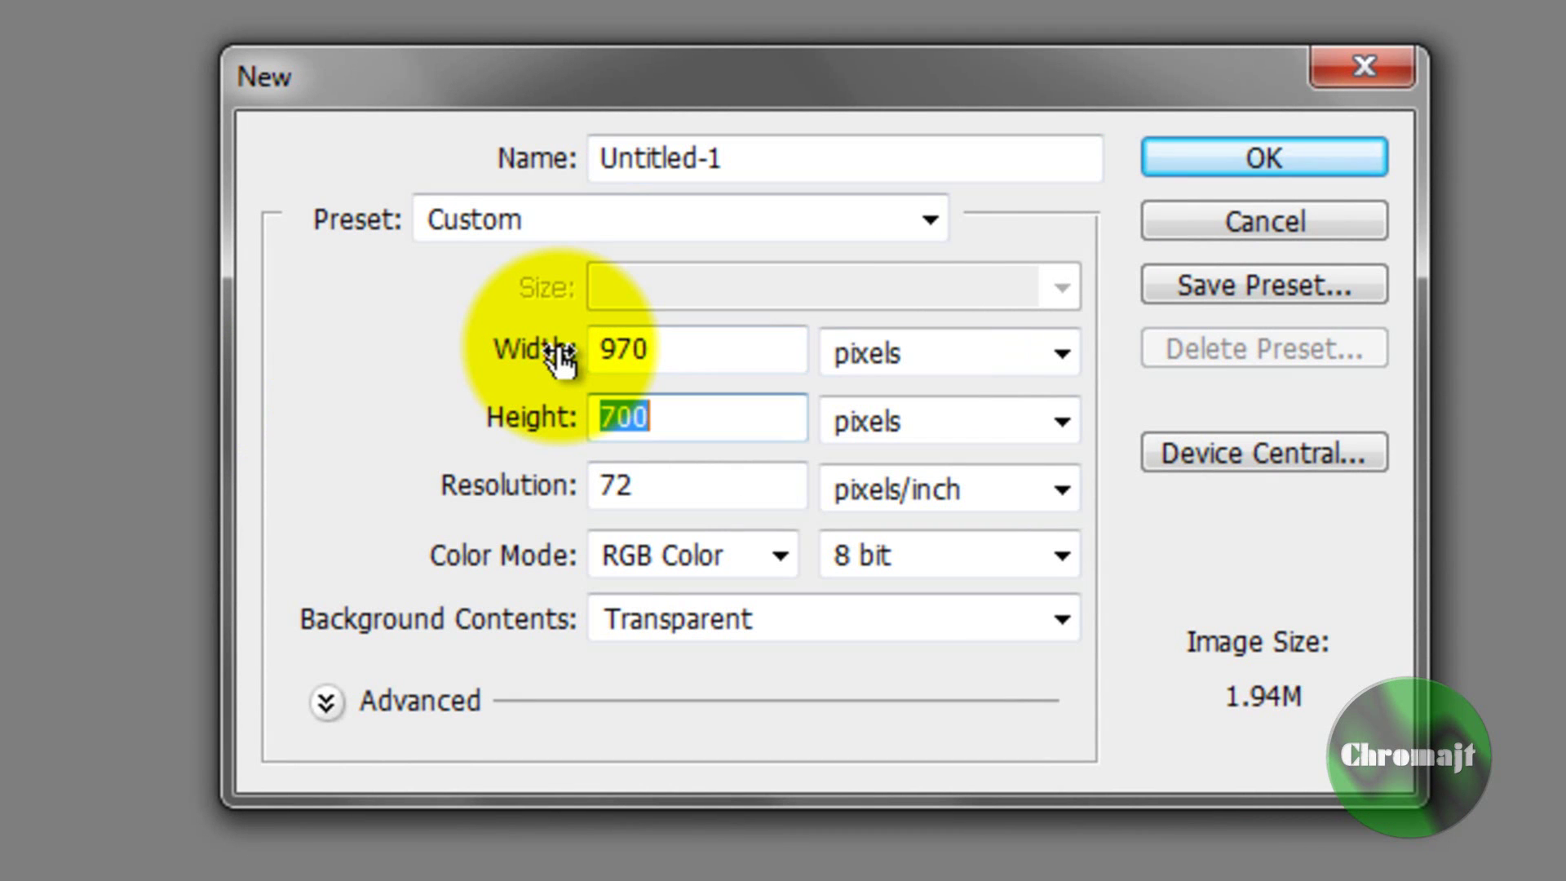
text(1700)
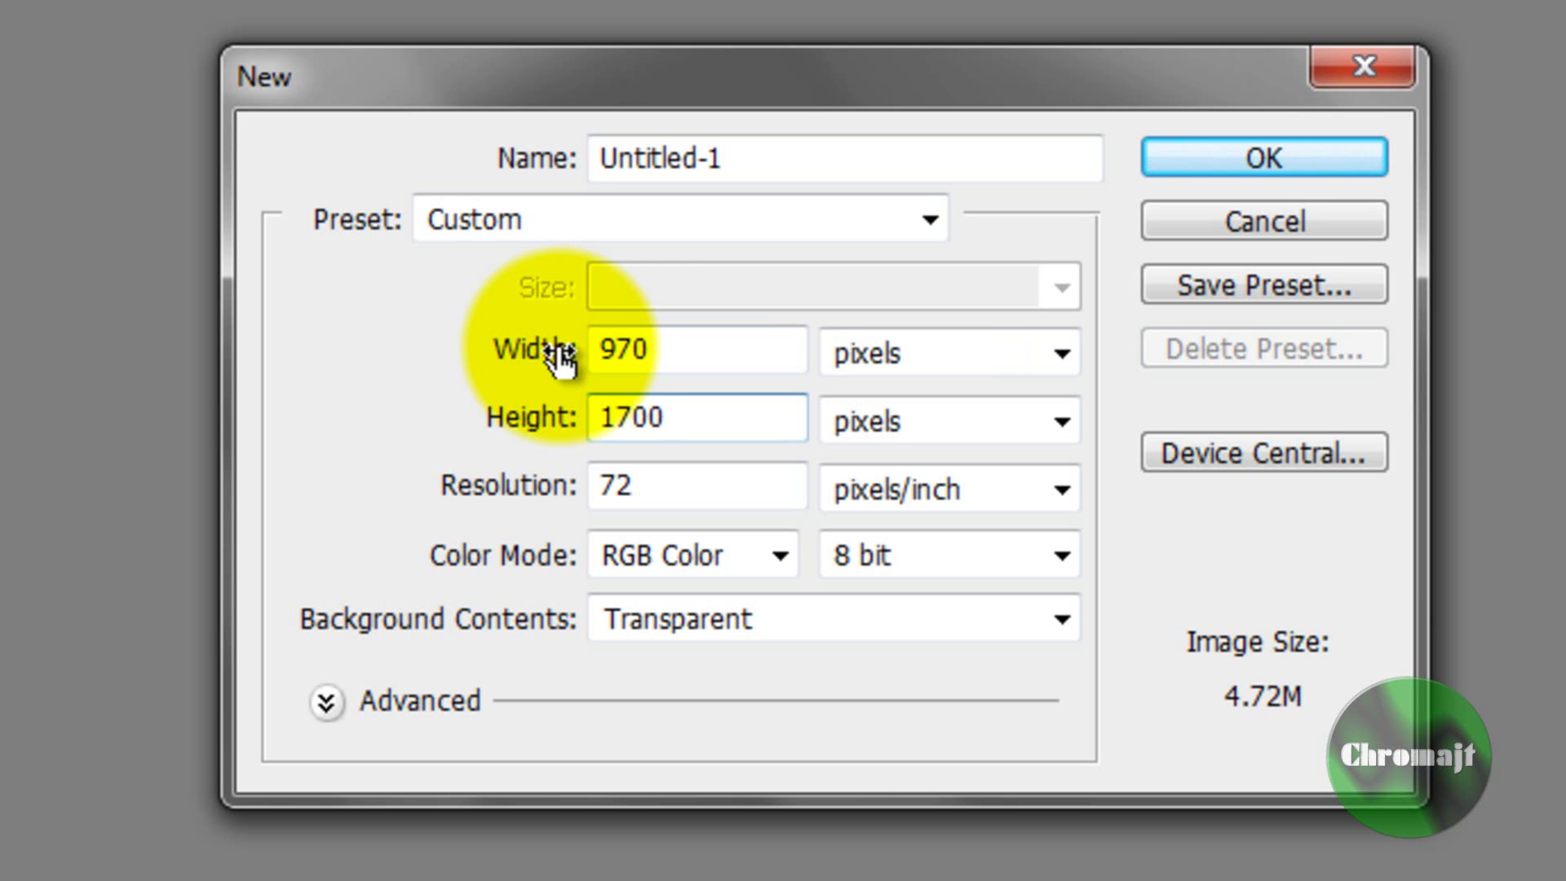
key(BackSpace)
key(BackSpace)
key(BackSpace)
key(BackSpace)
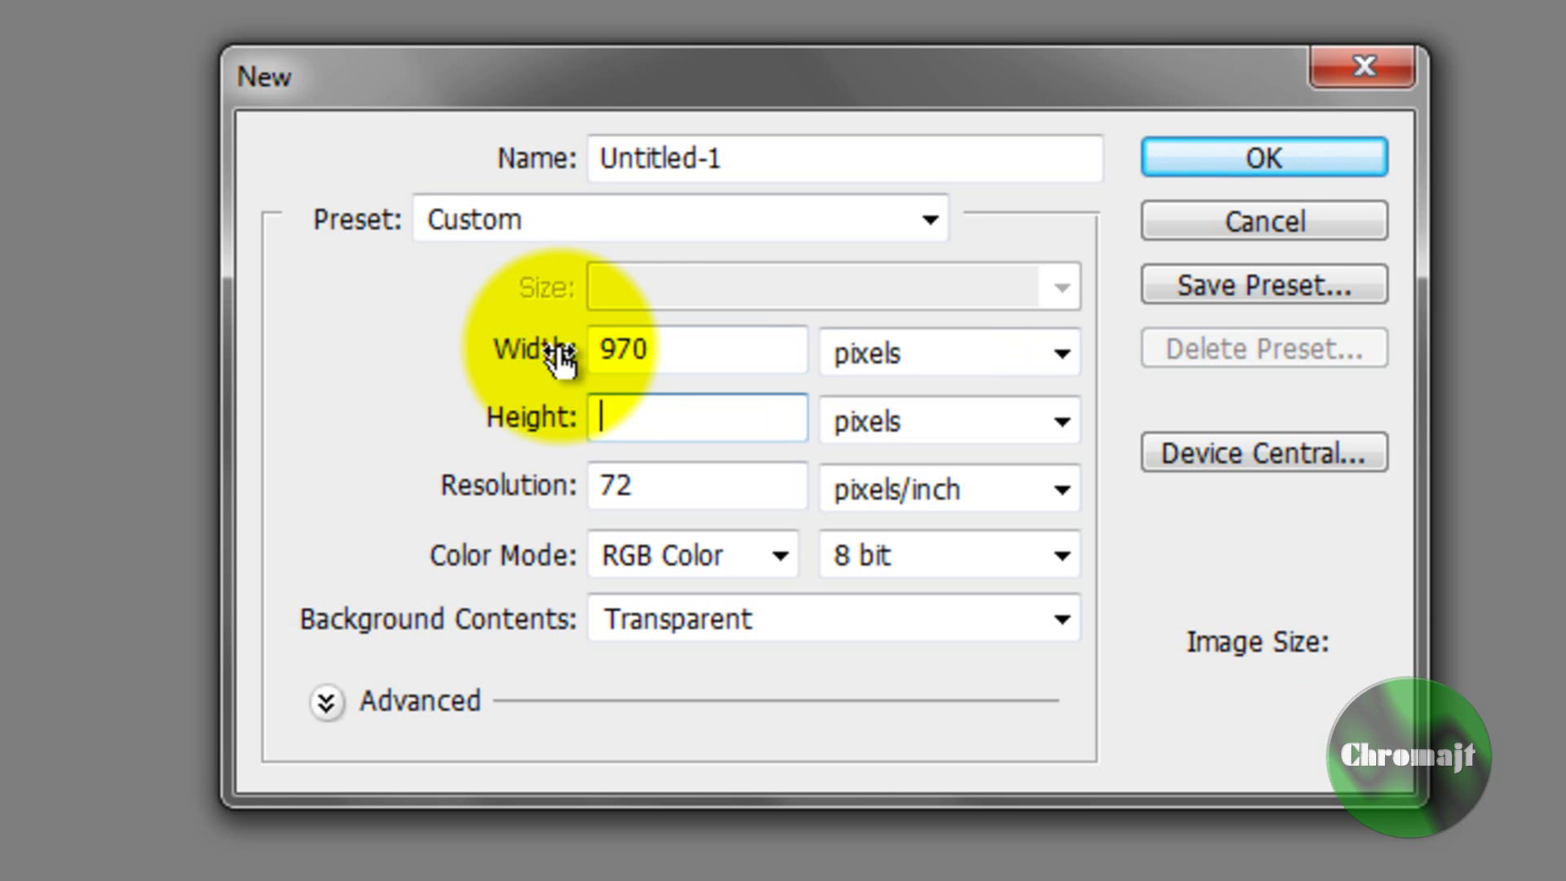
text(2000)
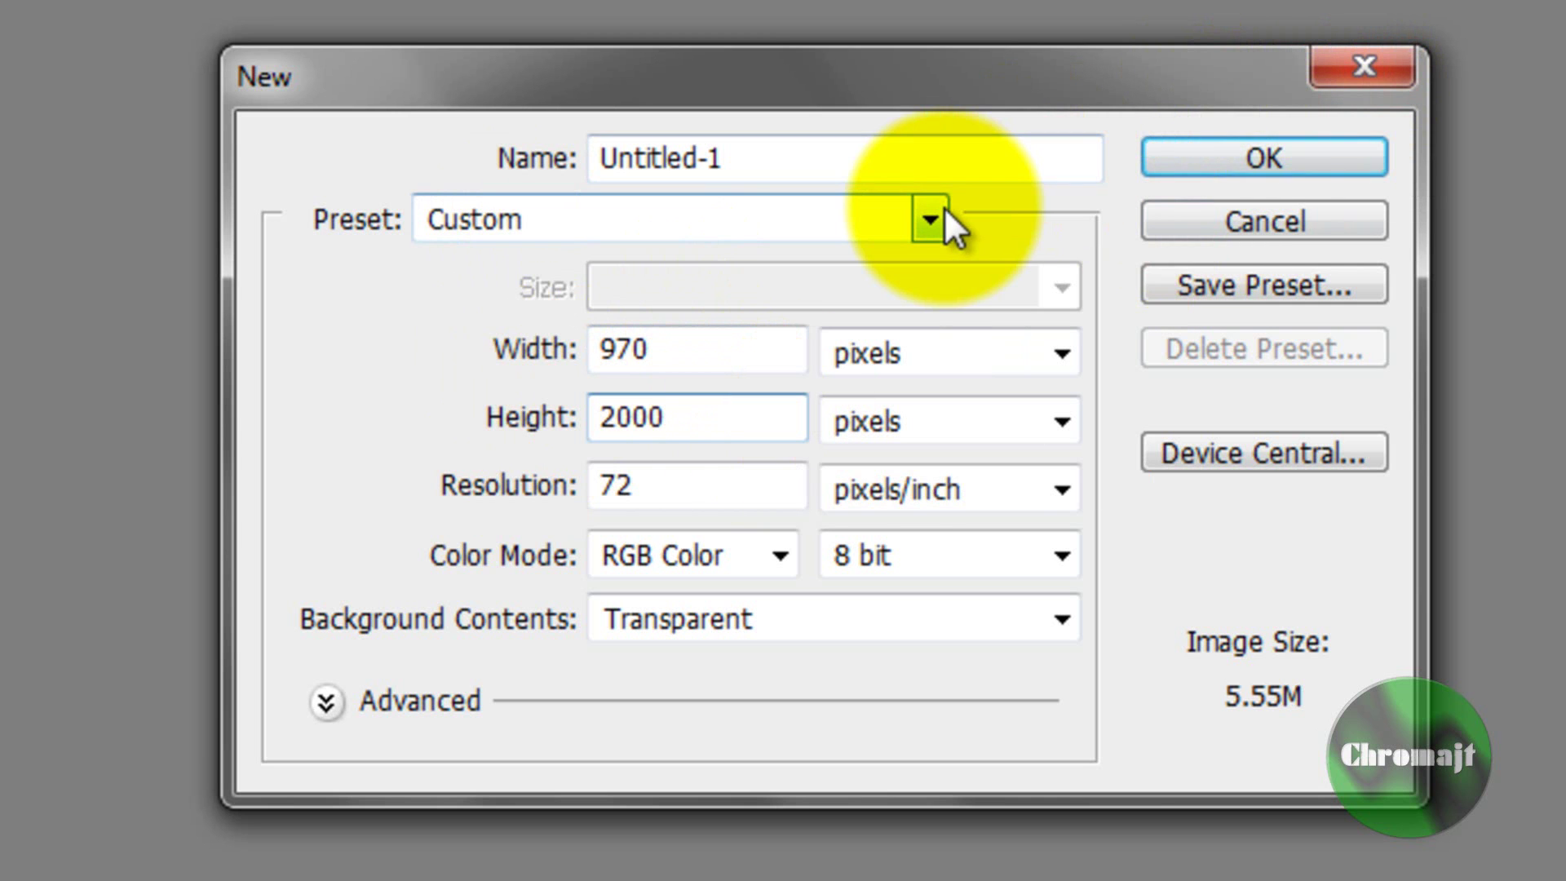
- Create the document with White background contents and convert its locked Background into a regular layer
click(967, 617)
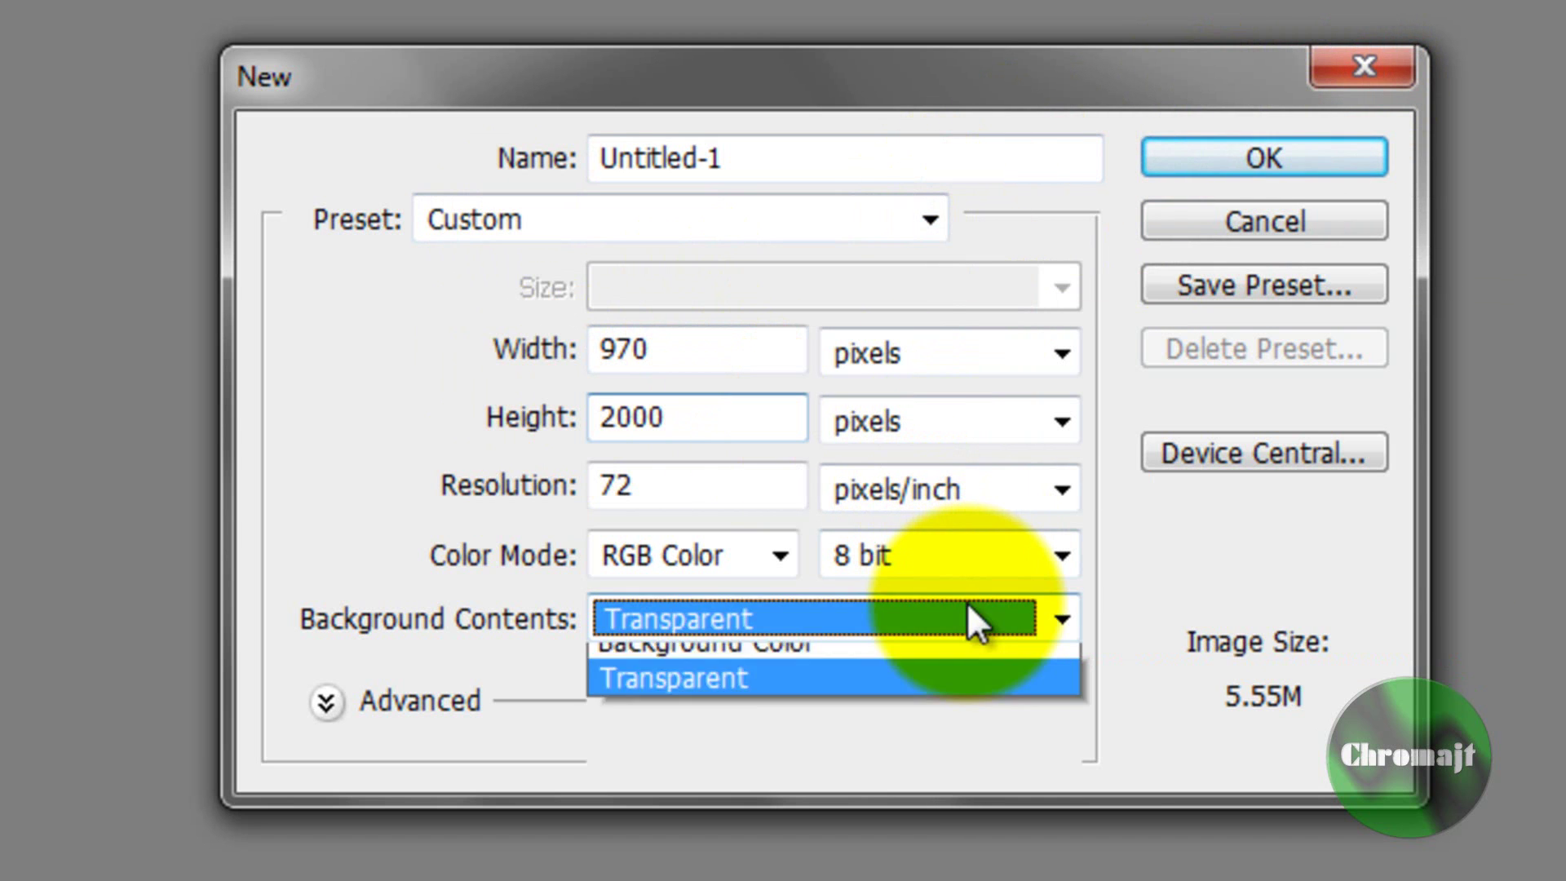
click(941, 662)
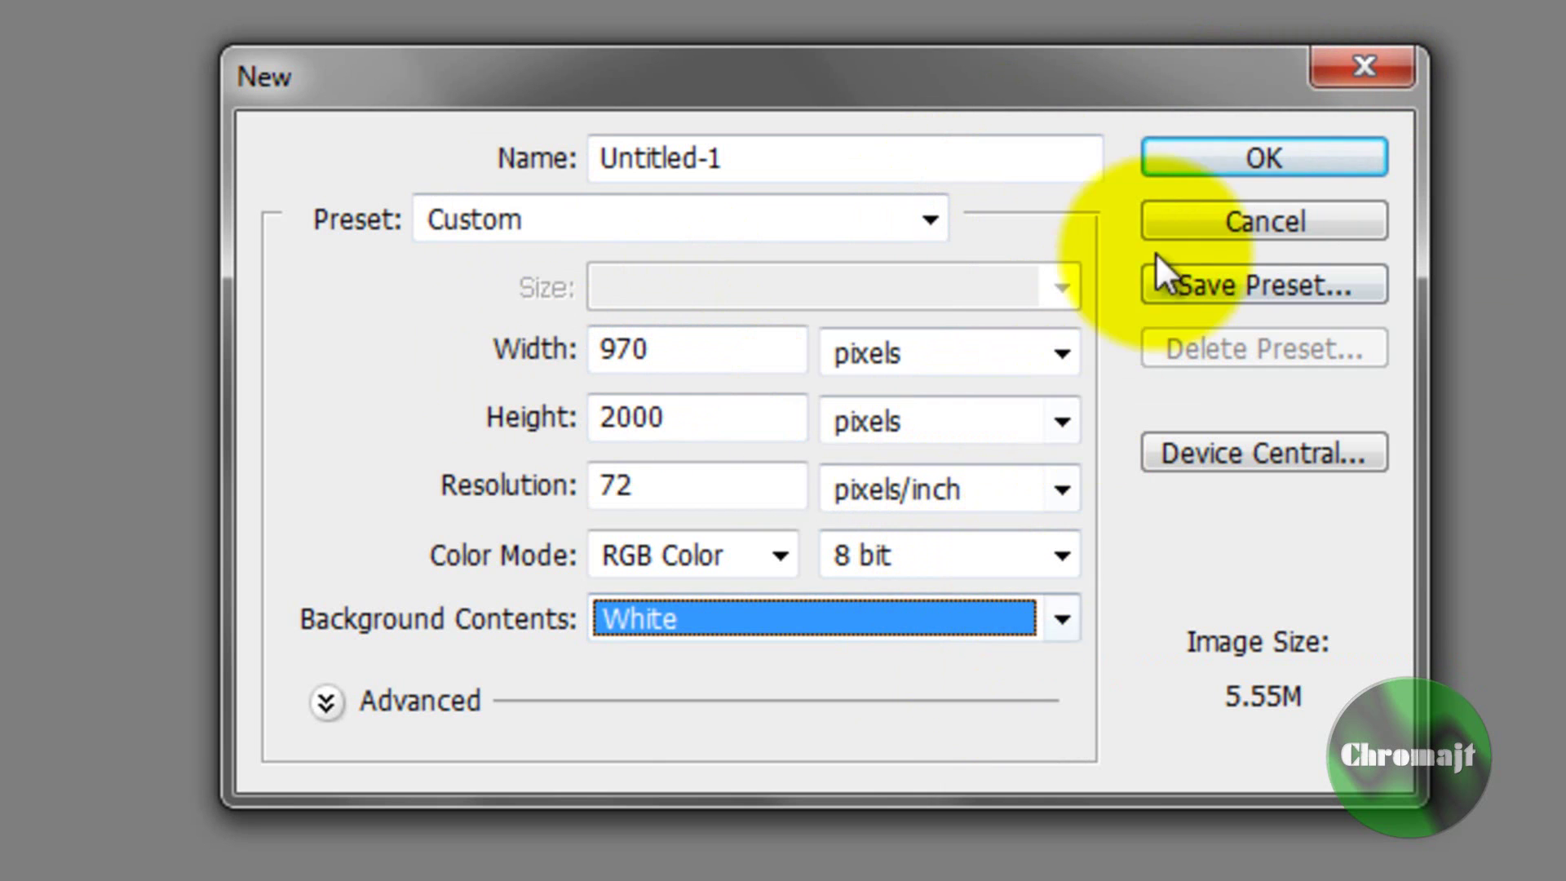
click(1192, 157)
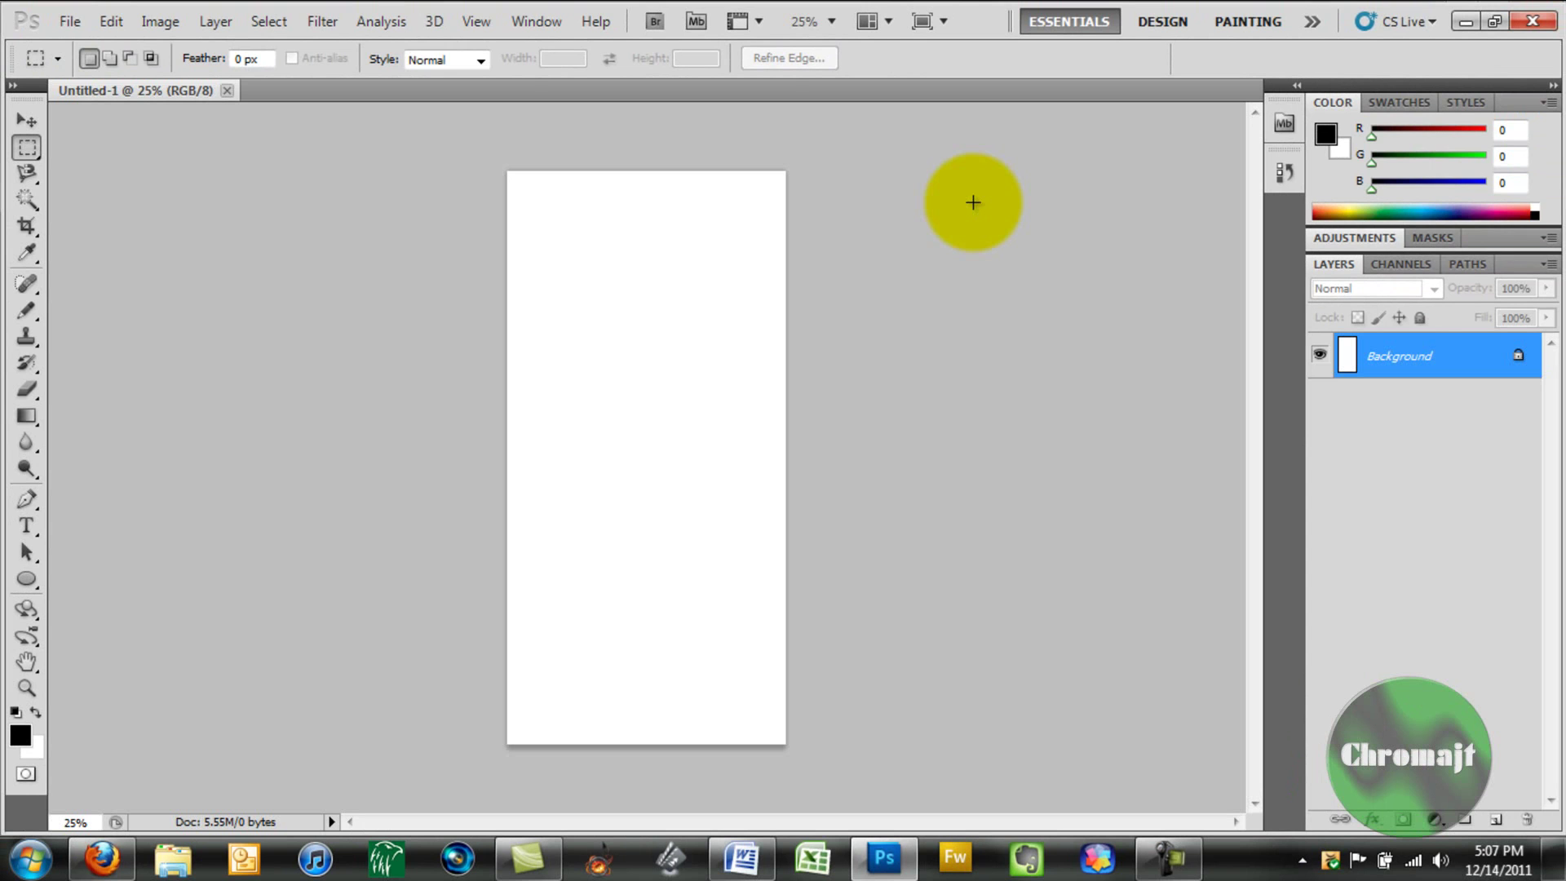
double_click(1424, 369)
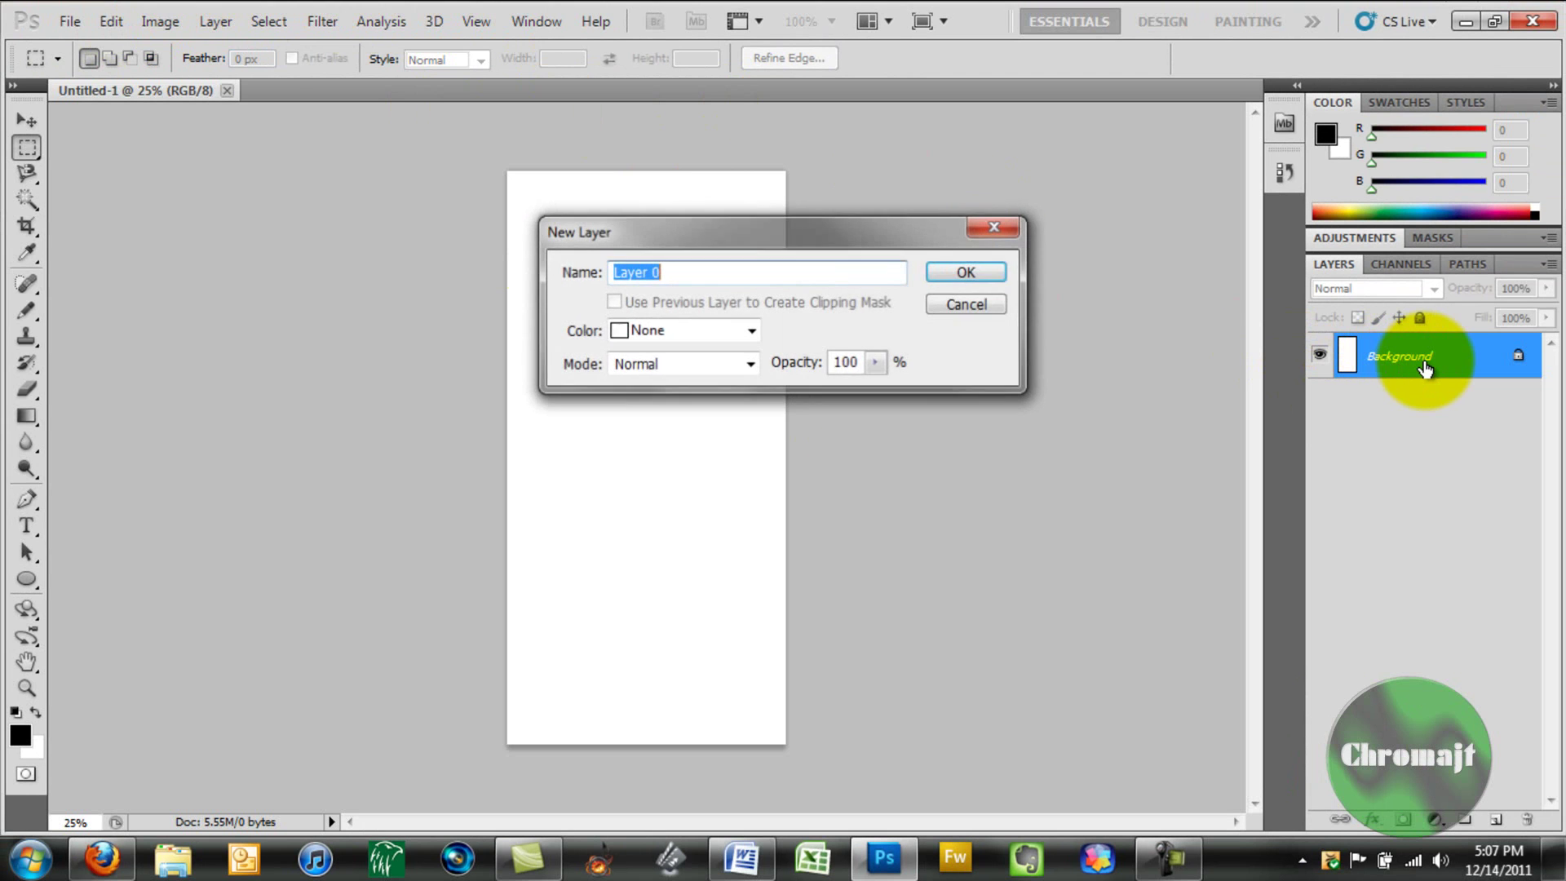
click(1004, 256)
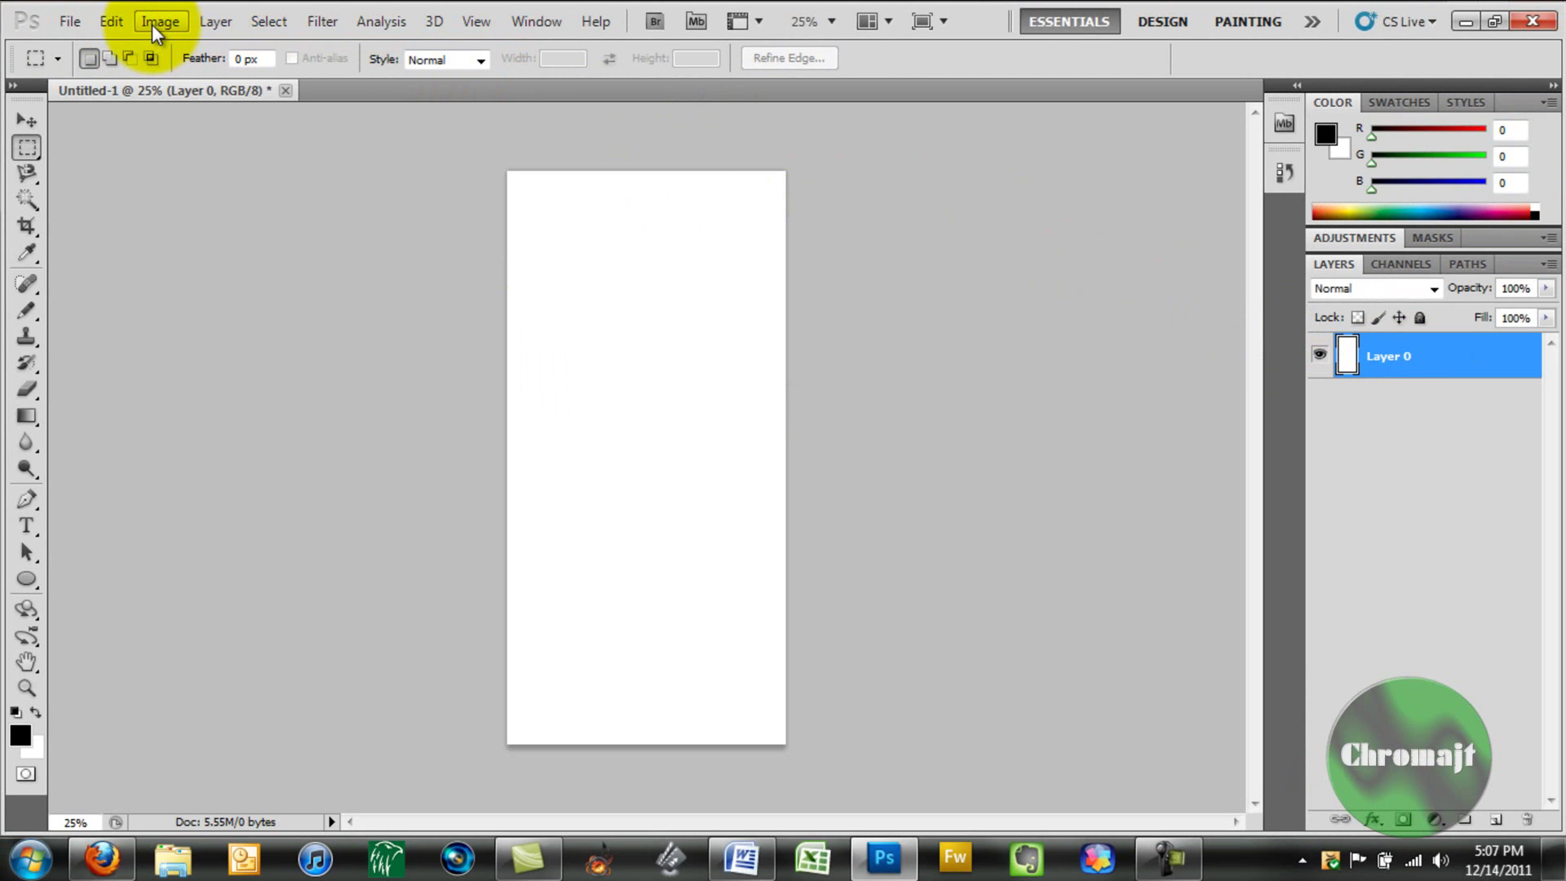
- Set the canvas width to 2000 pixels, with the existing white area anchored in the centre
click(152, 25)
mouse_move(164, 36)
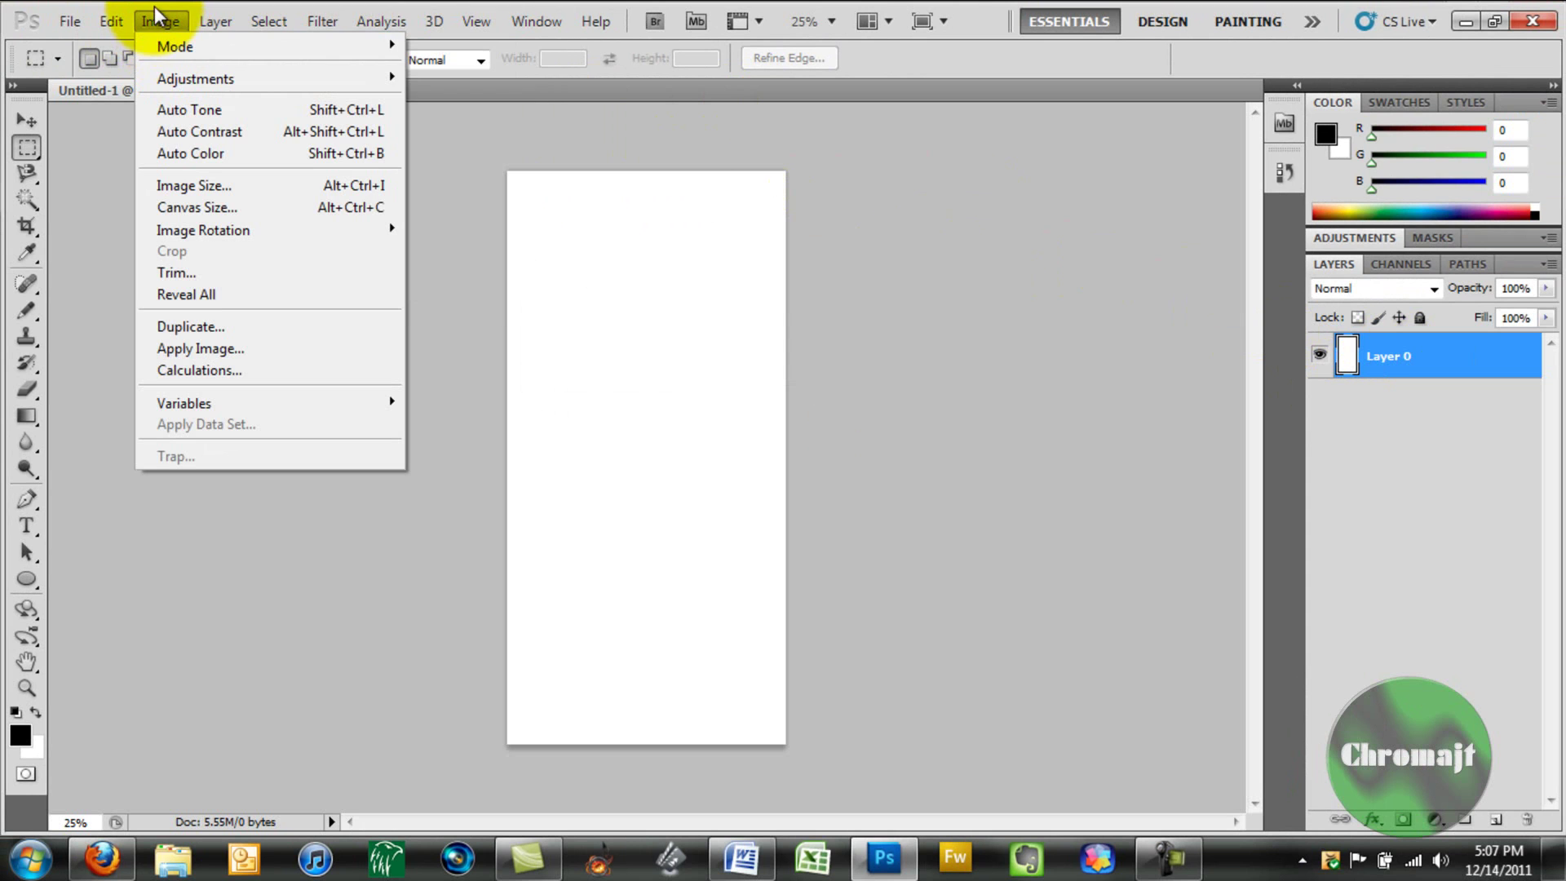
click(197, 207)
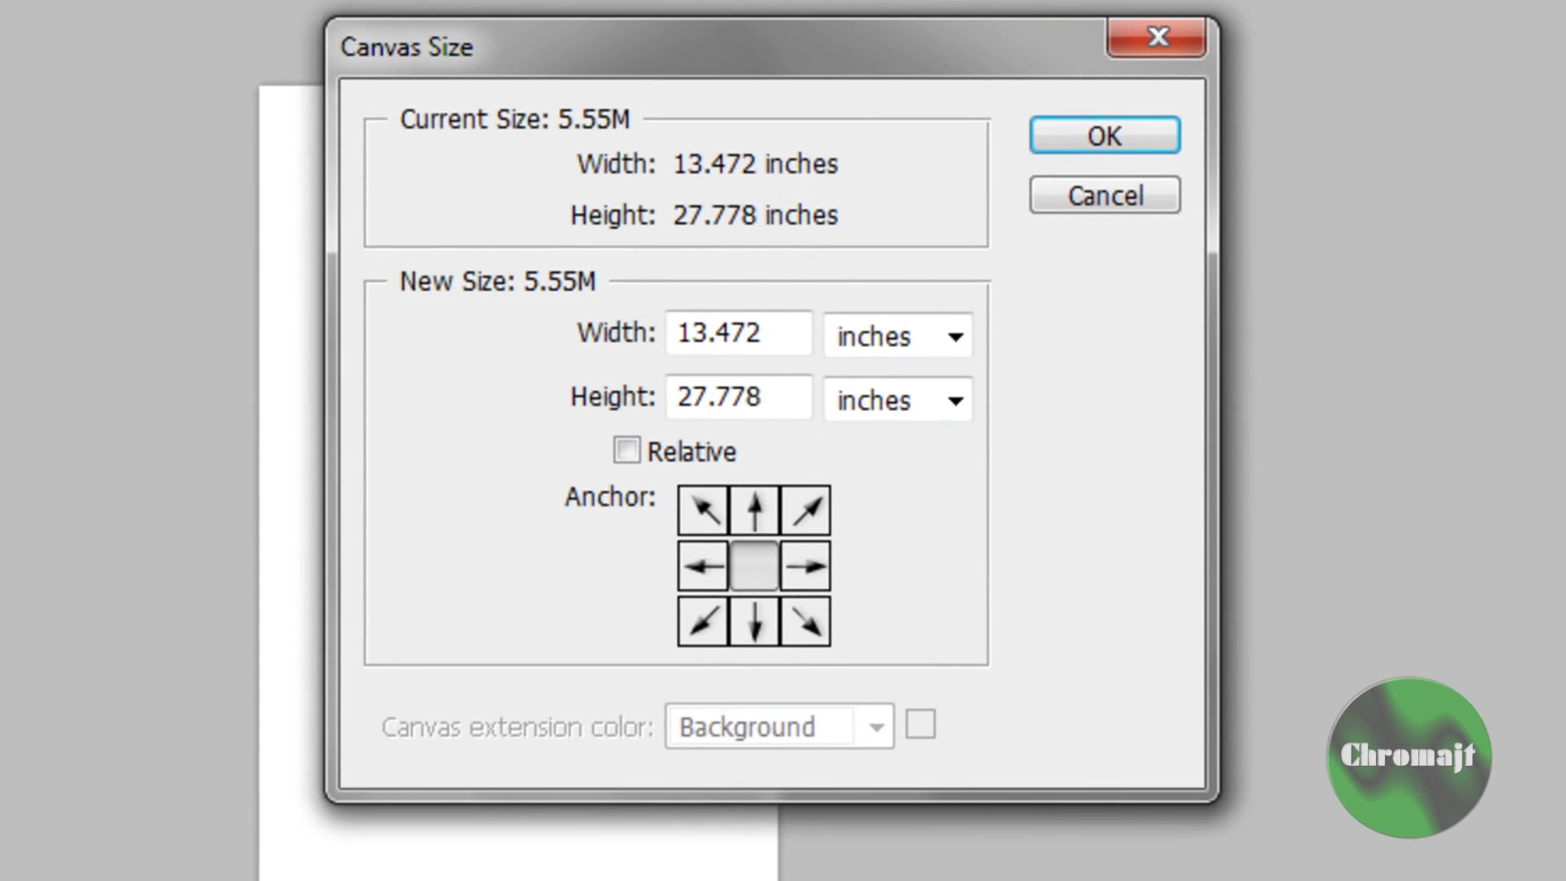
click(914, 342)
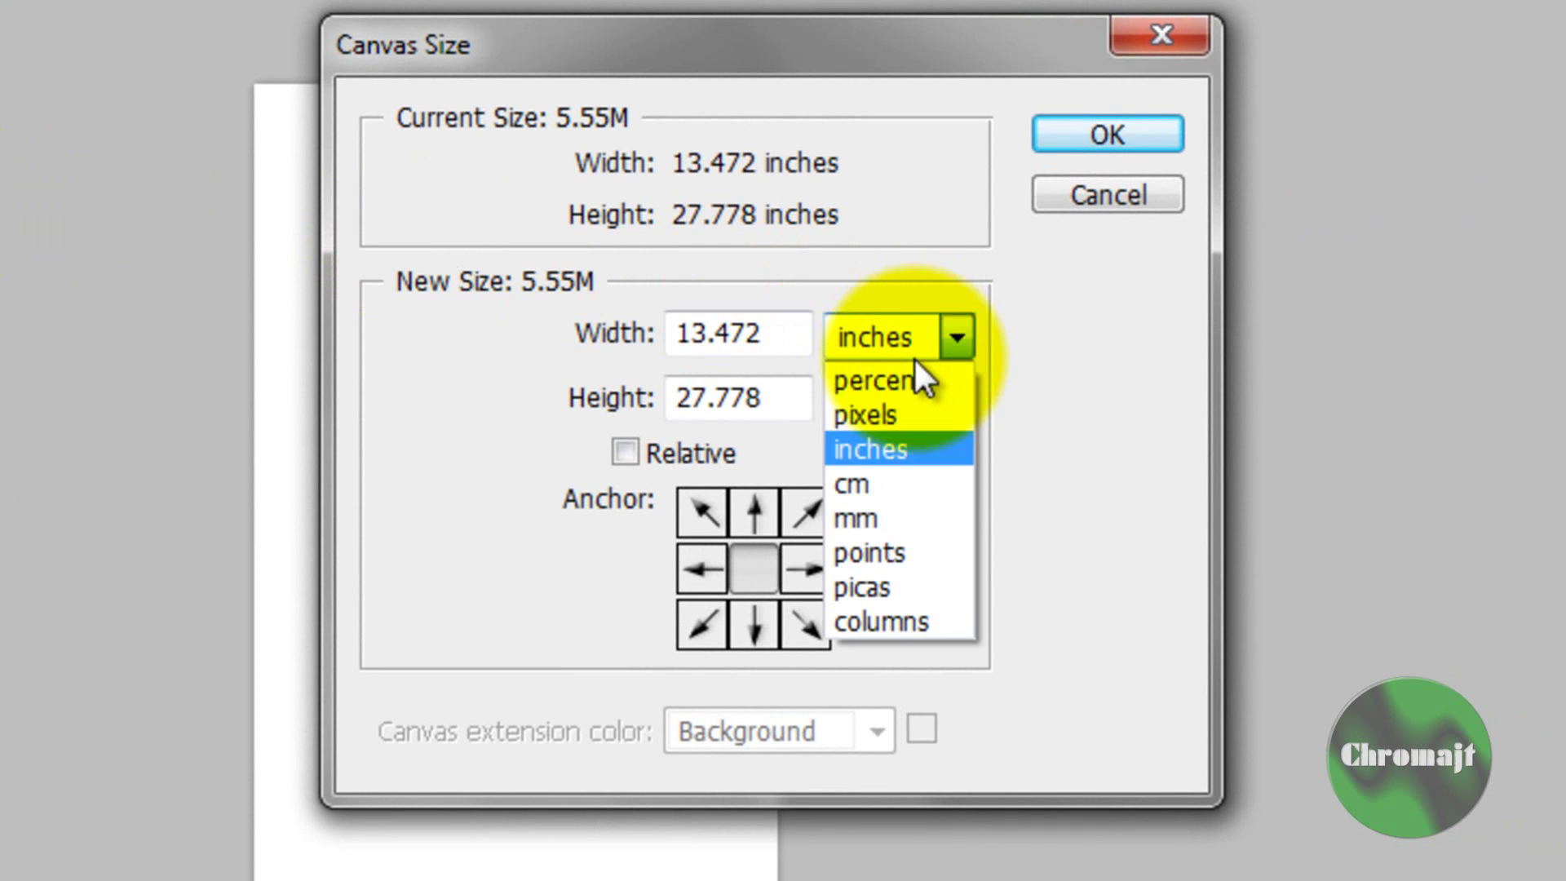
click(905, 413)
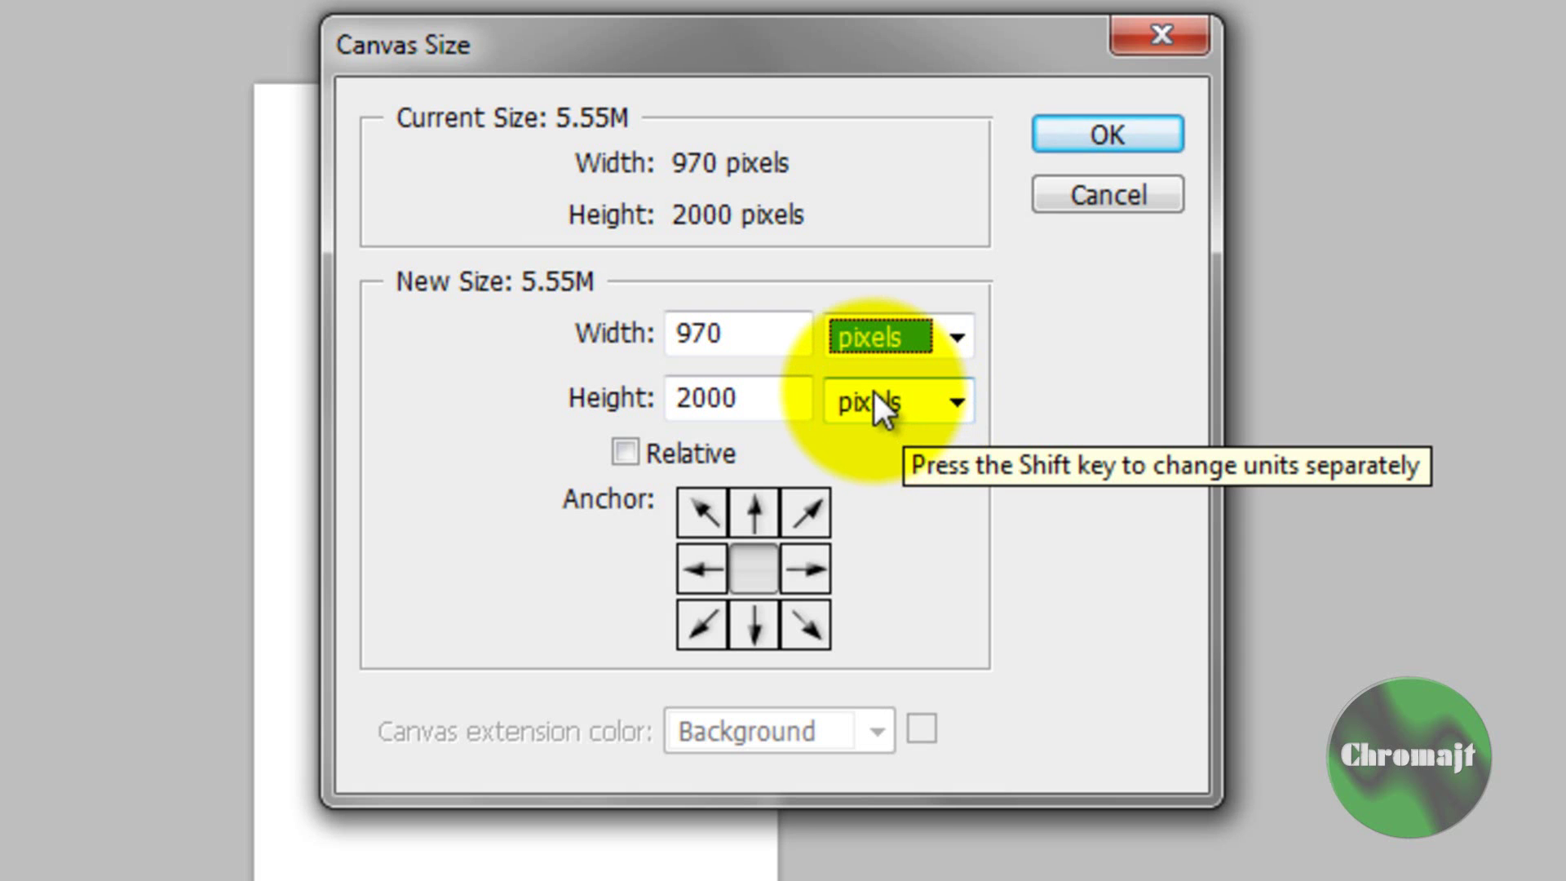
click(769, 336)
text(1700)
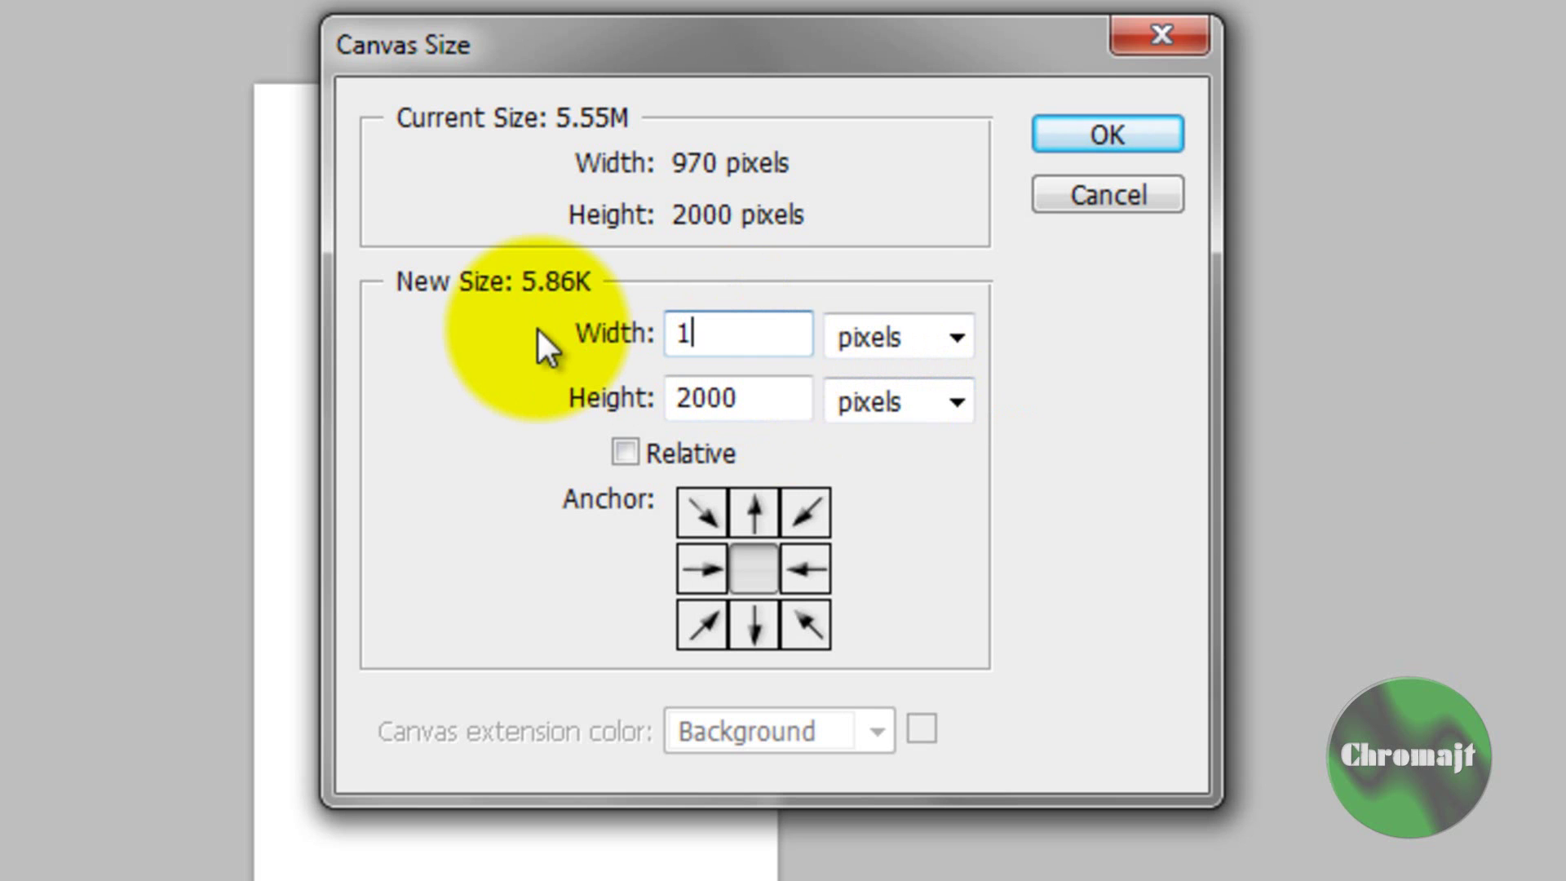
key(BackSpace)
key(BackSpace)
key(BackSpace)
key(BackSpace)
text(2000)
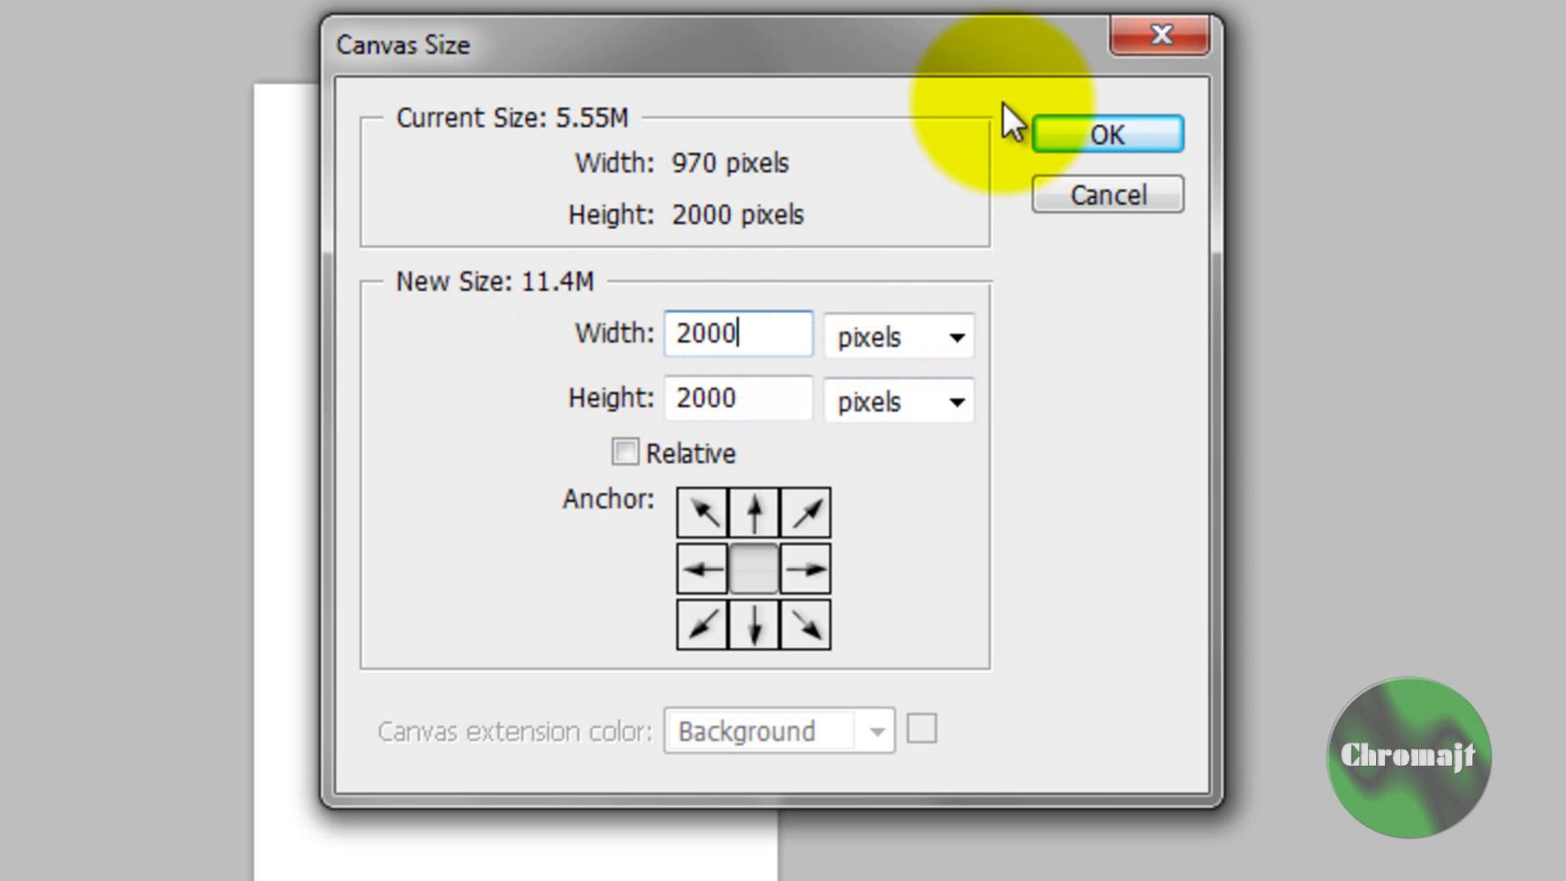
click(1052, 132)
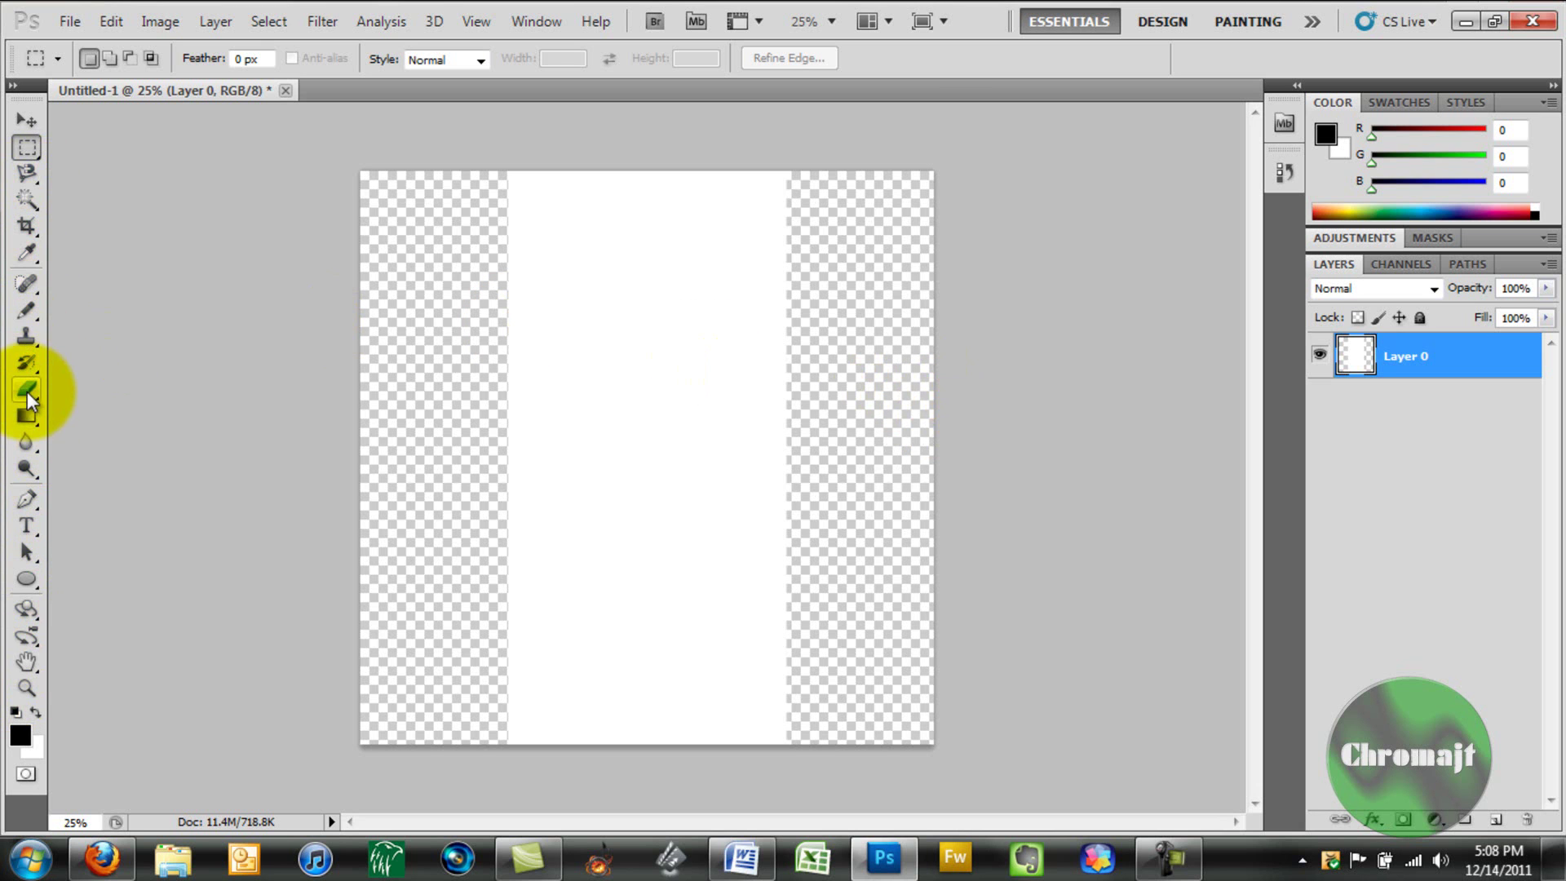
- Add a new layer beneath the white layer and fill it with black using the Paint Bucket
click(27, 418)
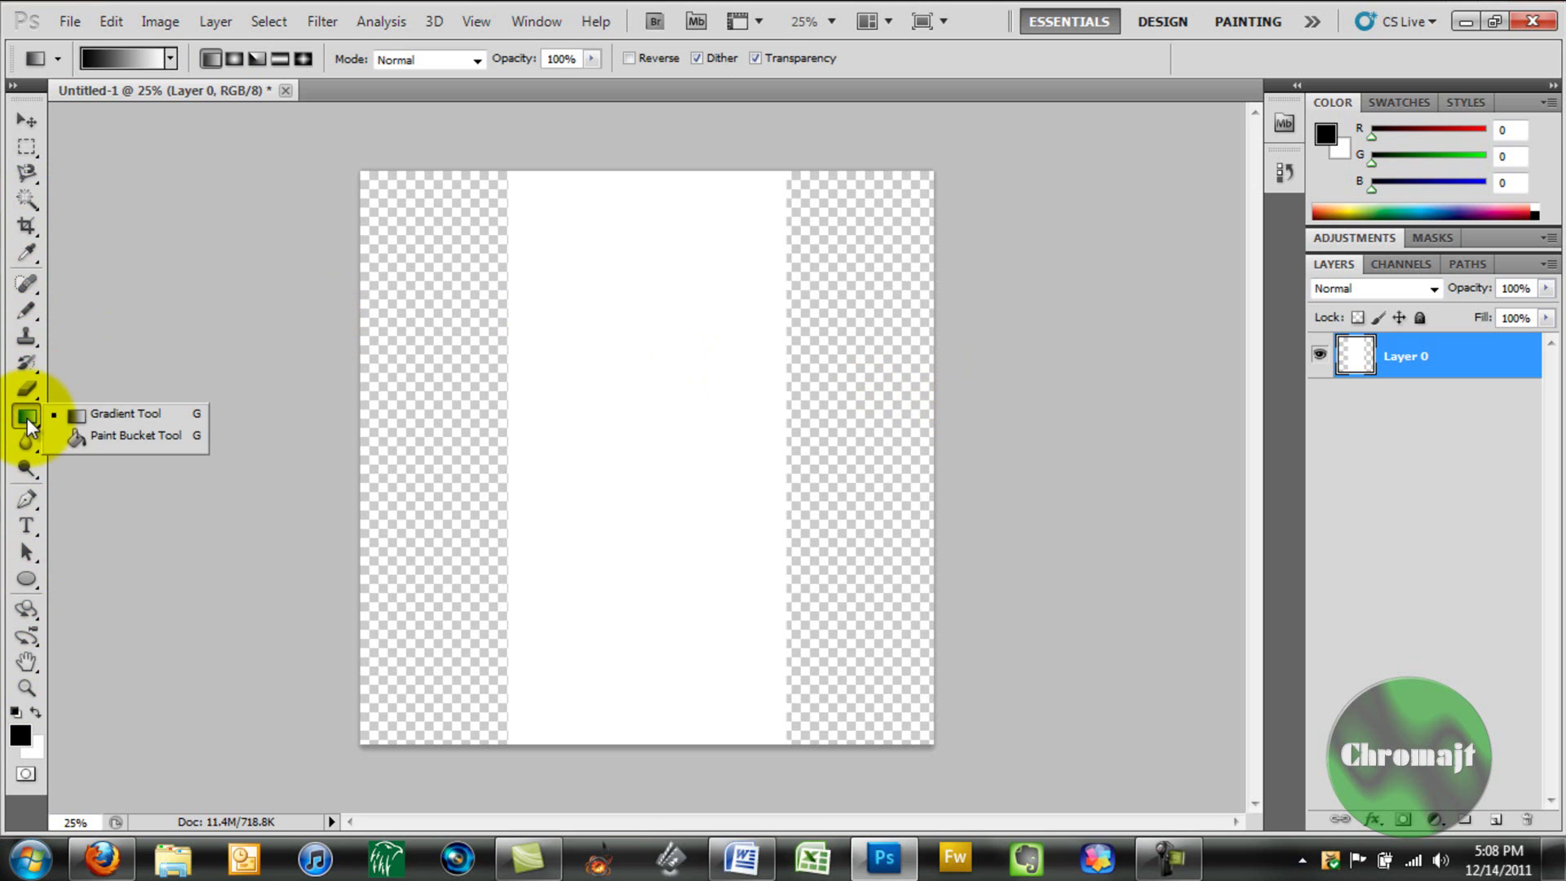
click(66, 440)
click(423, 328)
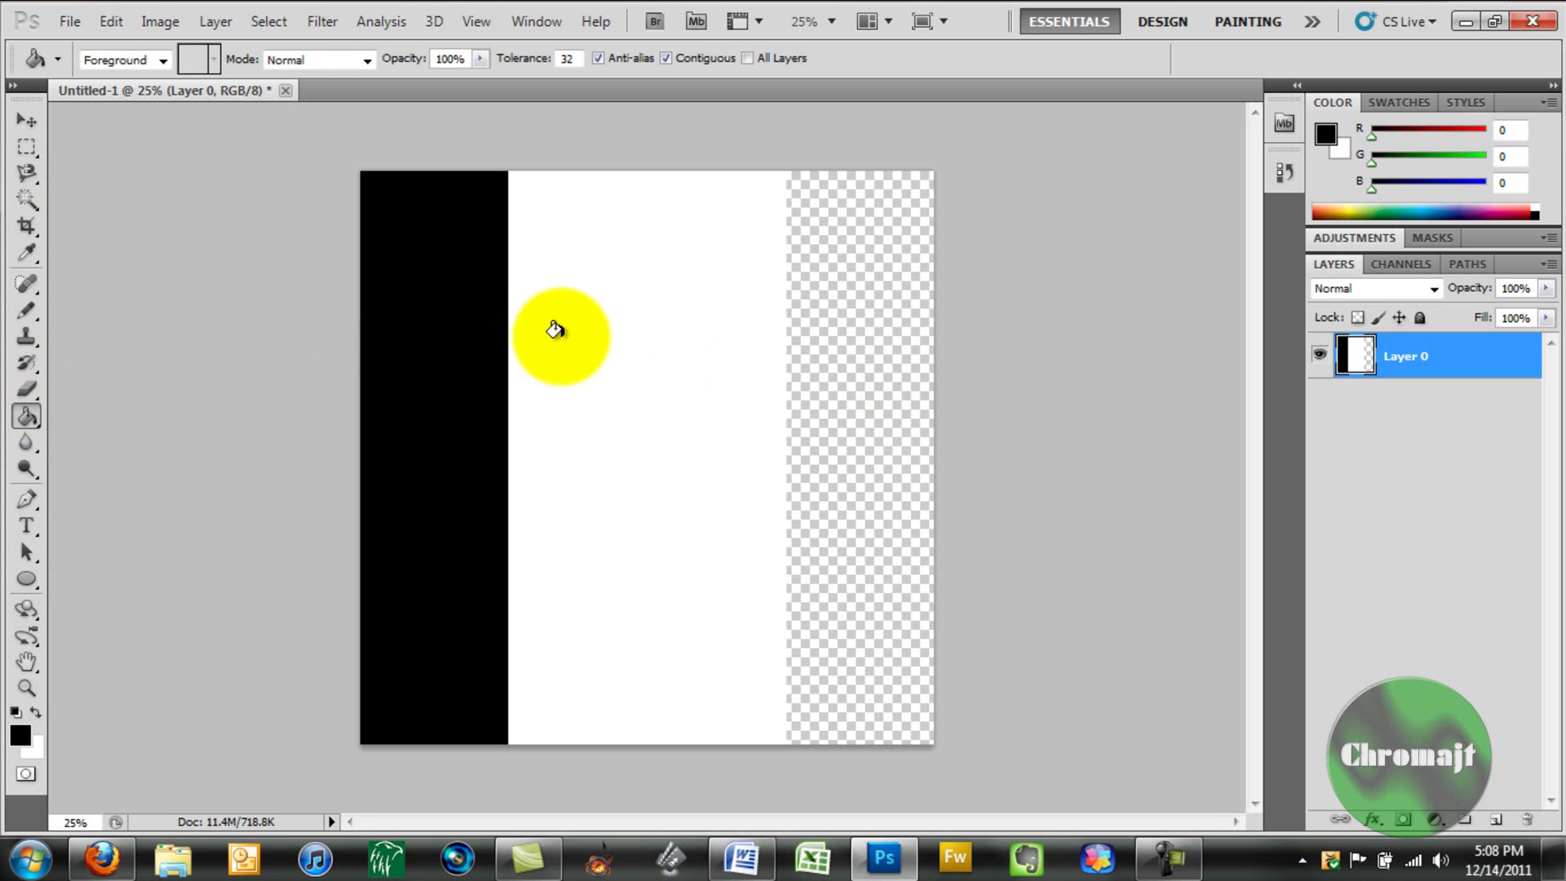
key(ctrl+z)
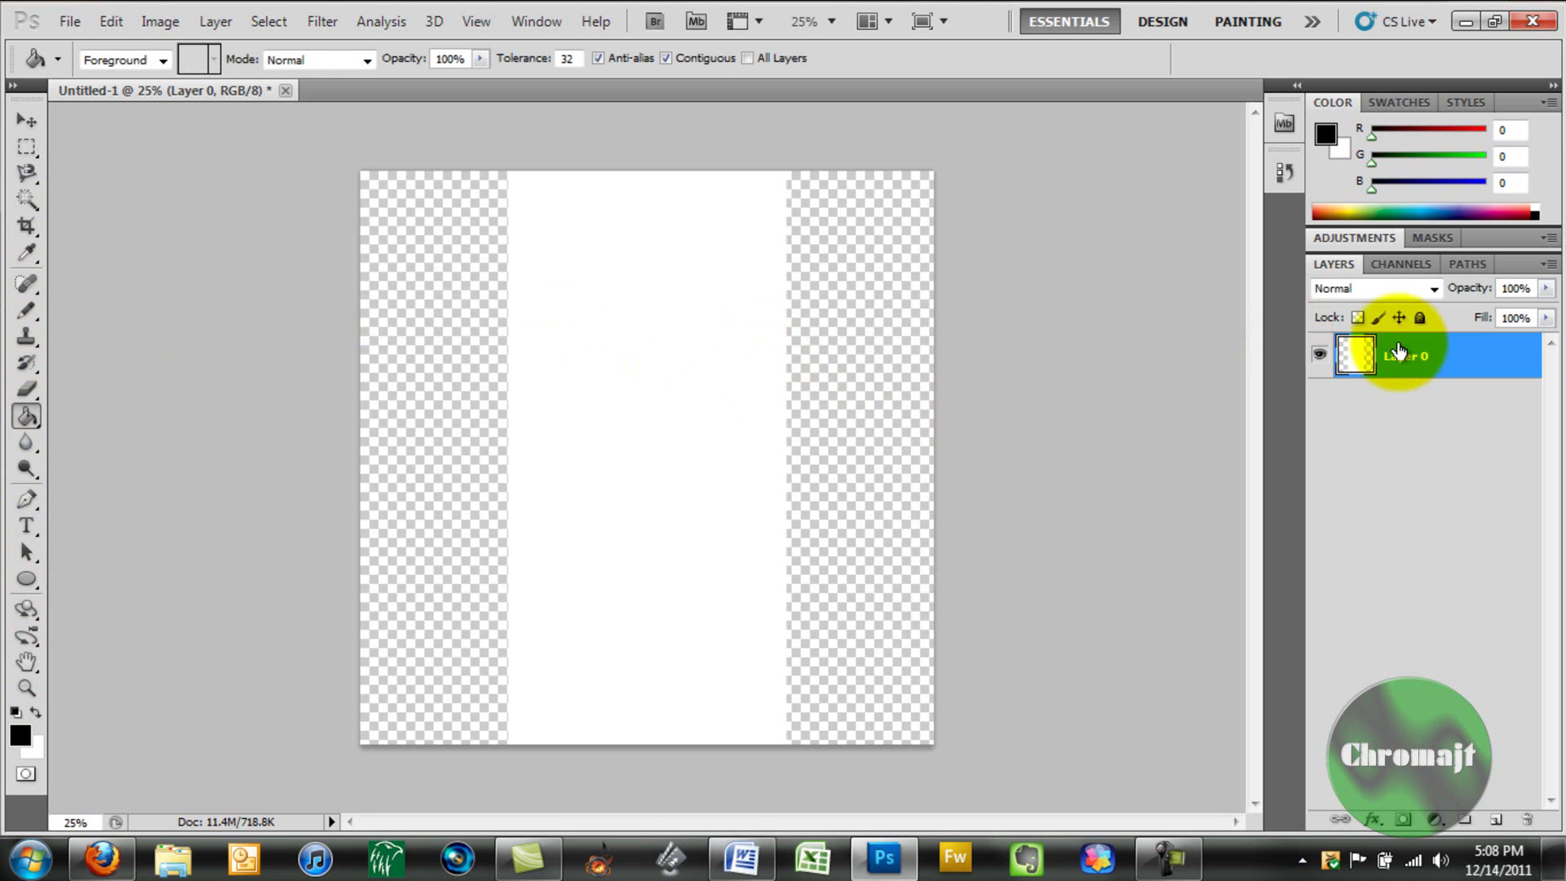
click(1497, 822)
drag(1385, 342, 1392, 465)
click(852, 424)
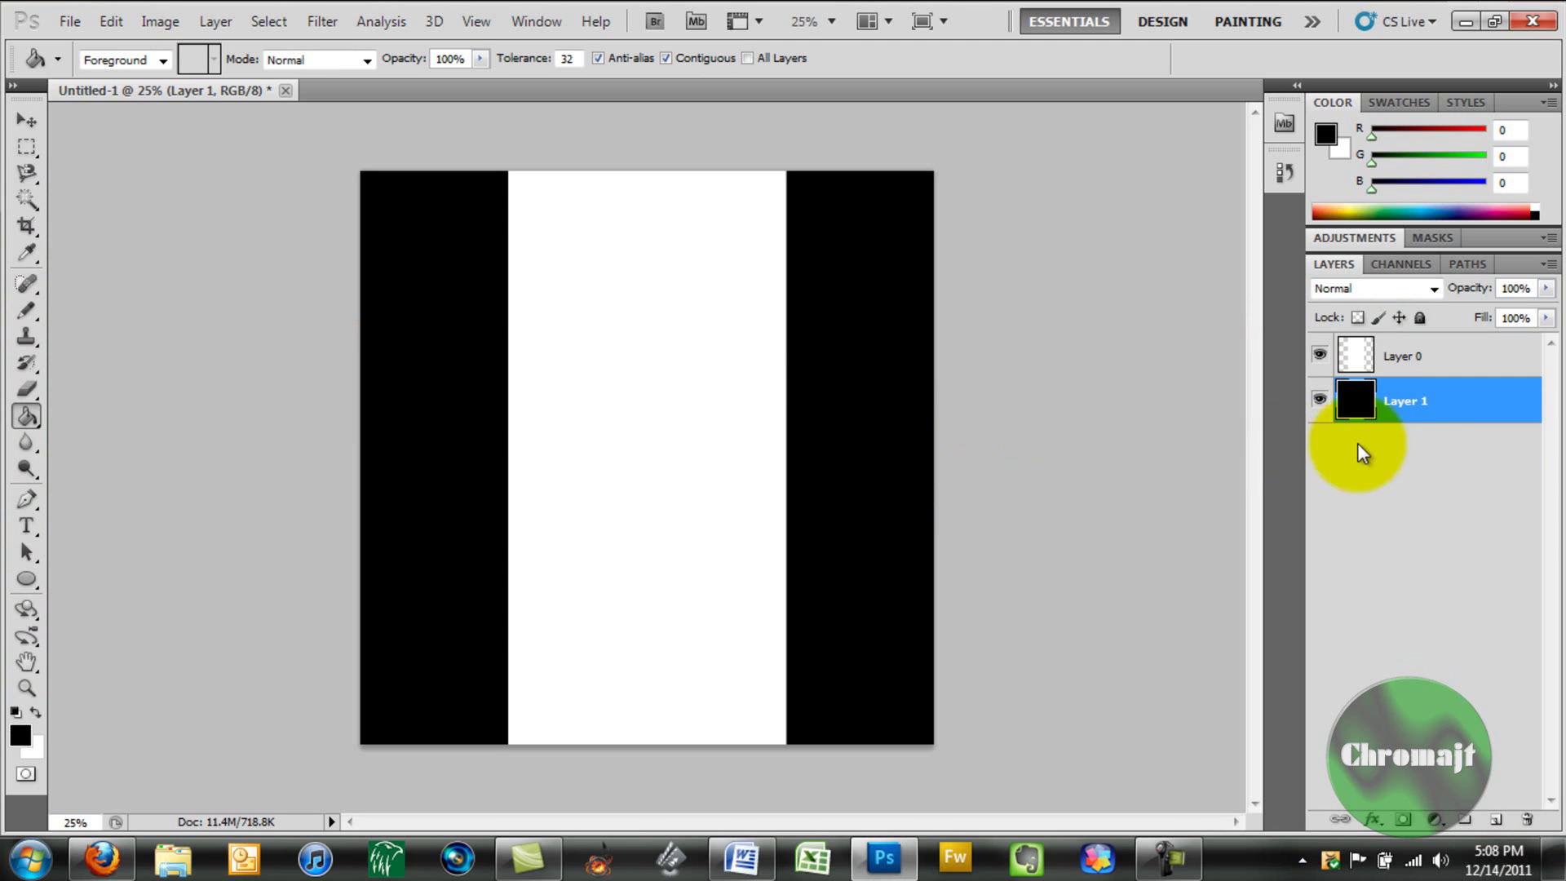
- Add a Gradient Overlay layer style to the black layer and show its settings
double_click(1462, 401)
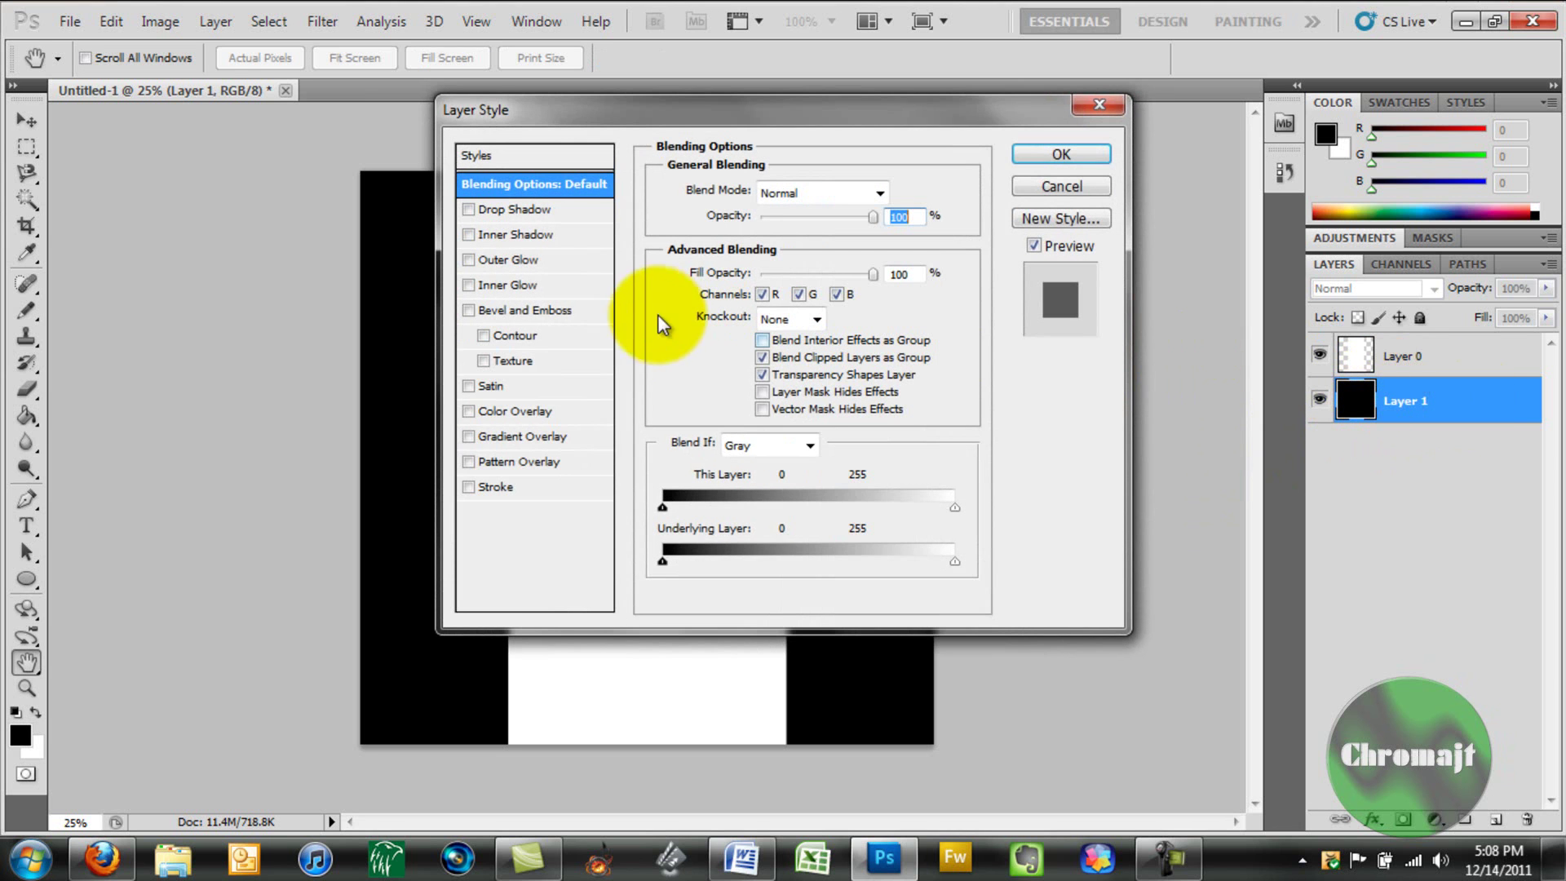
click(468, 437)
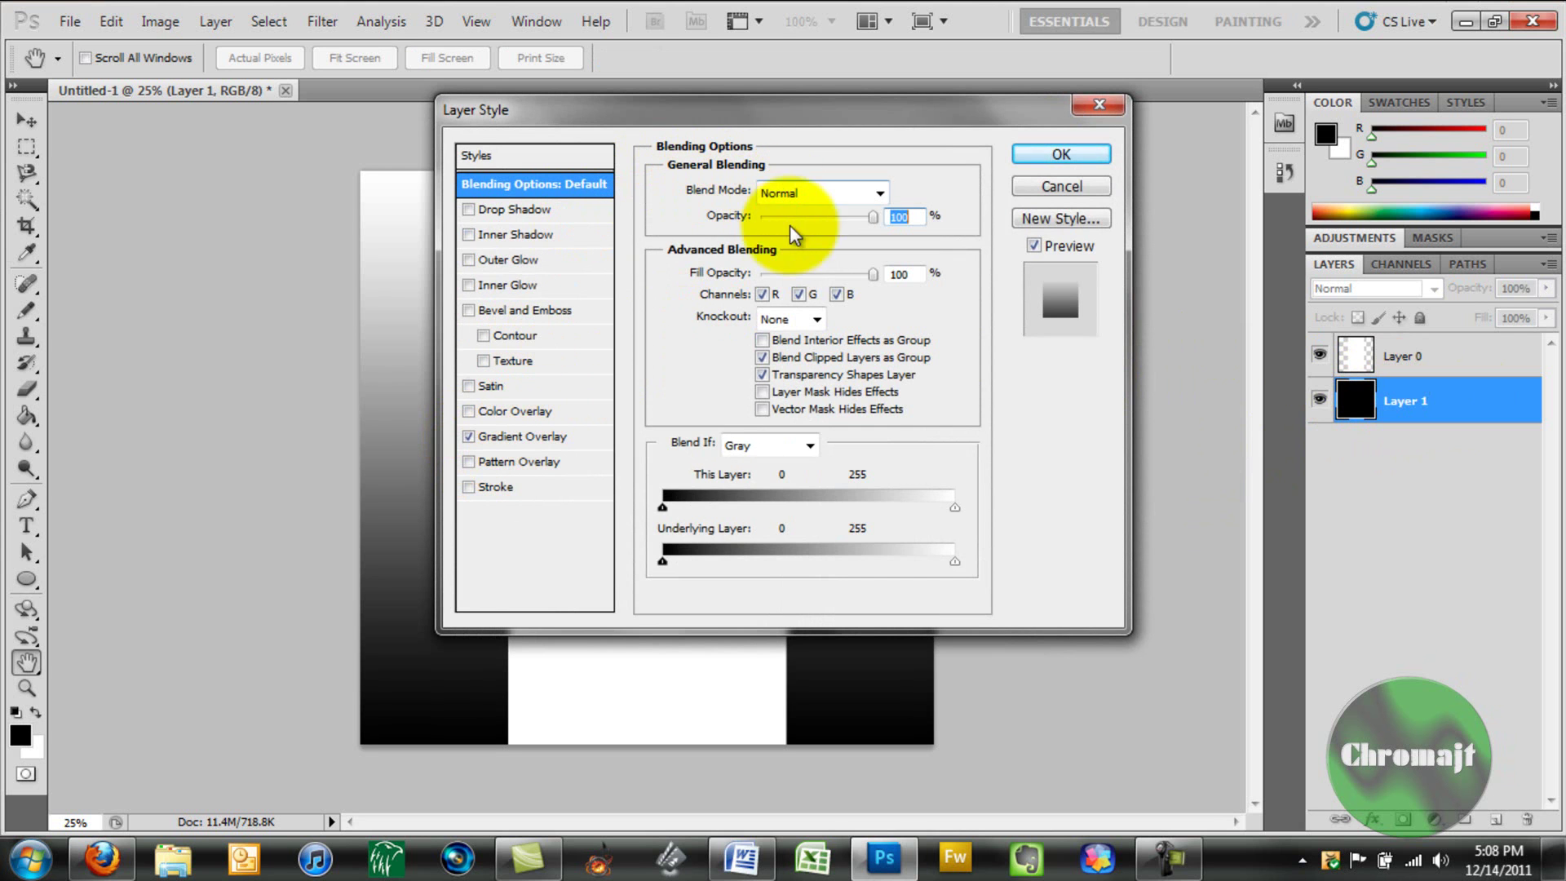
click(538, 436)
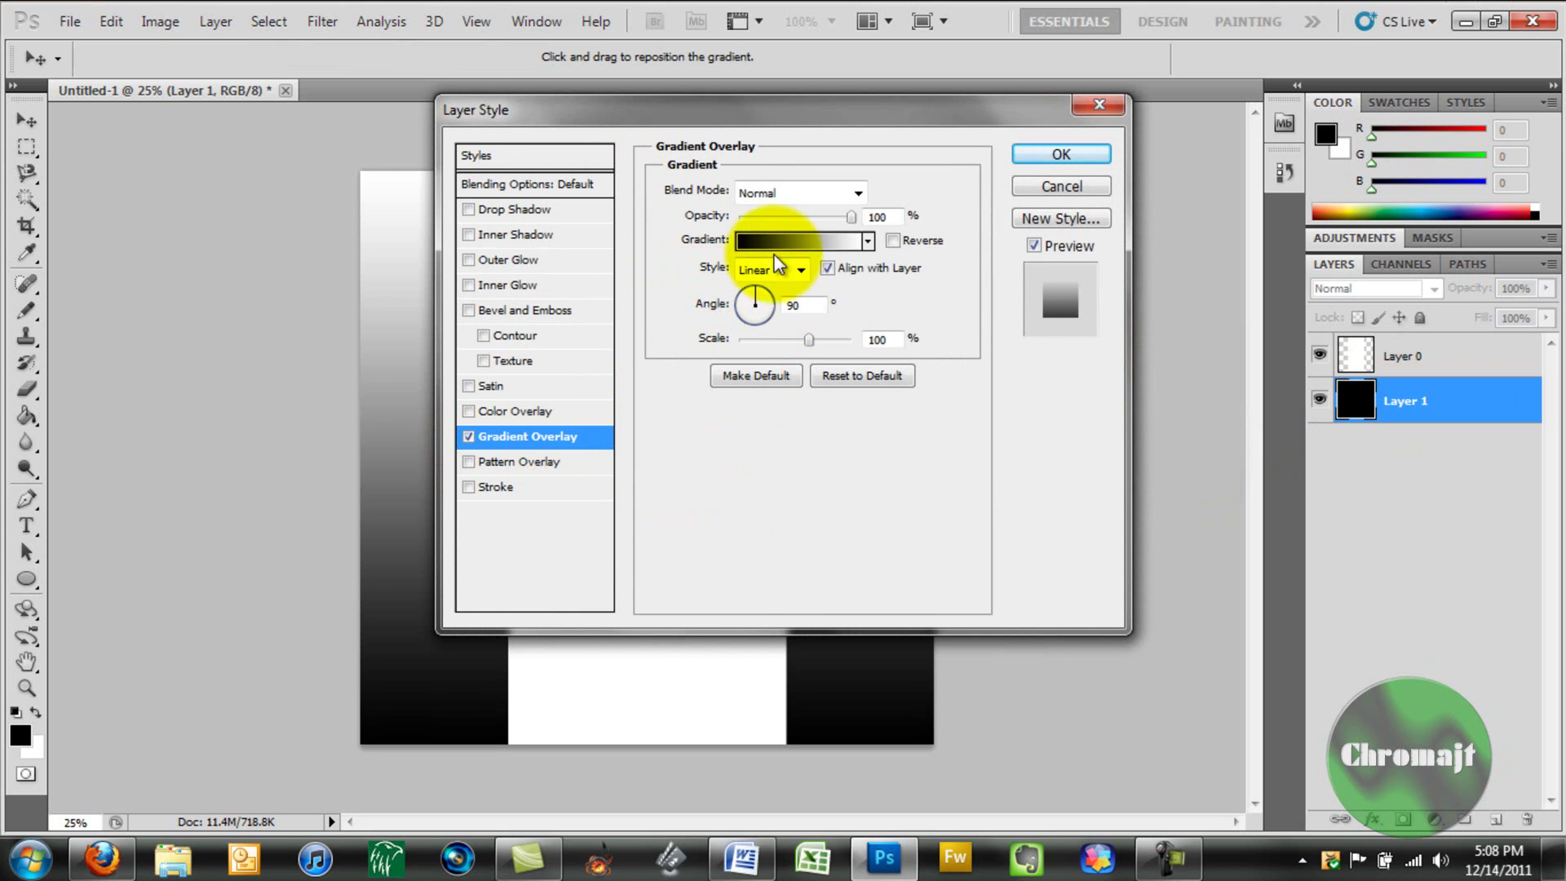
- Set the overlay gradient's starting colour stop, at location 0%, to #505050
click(790, 243)
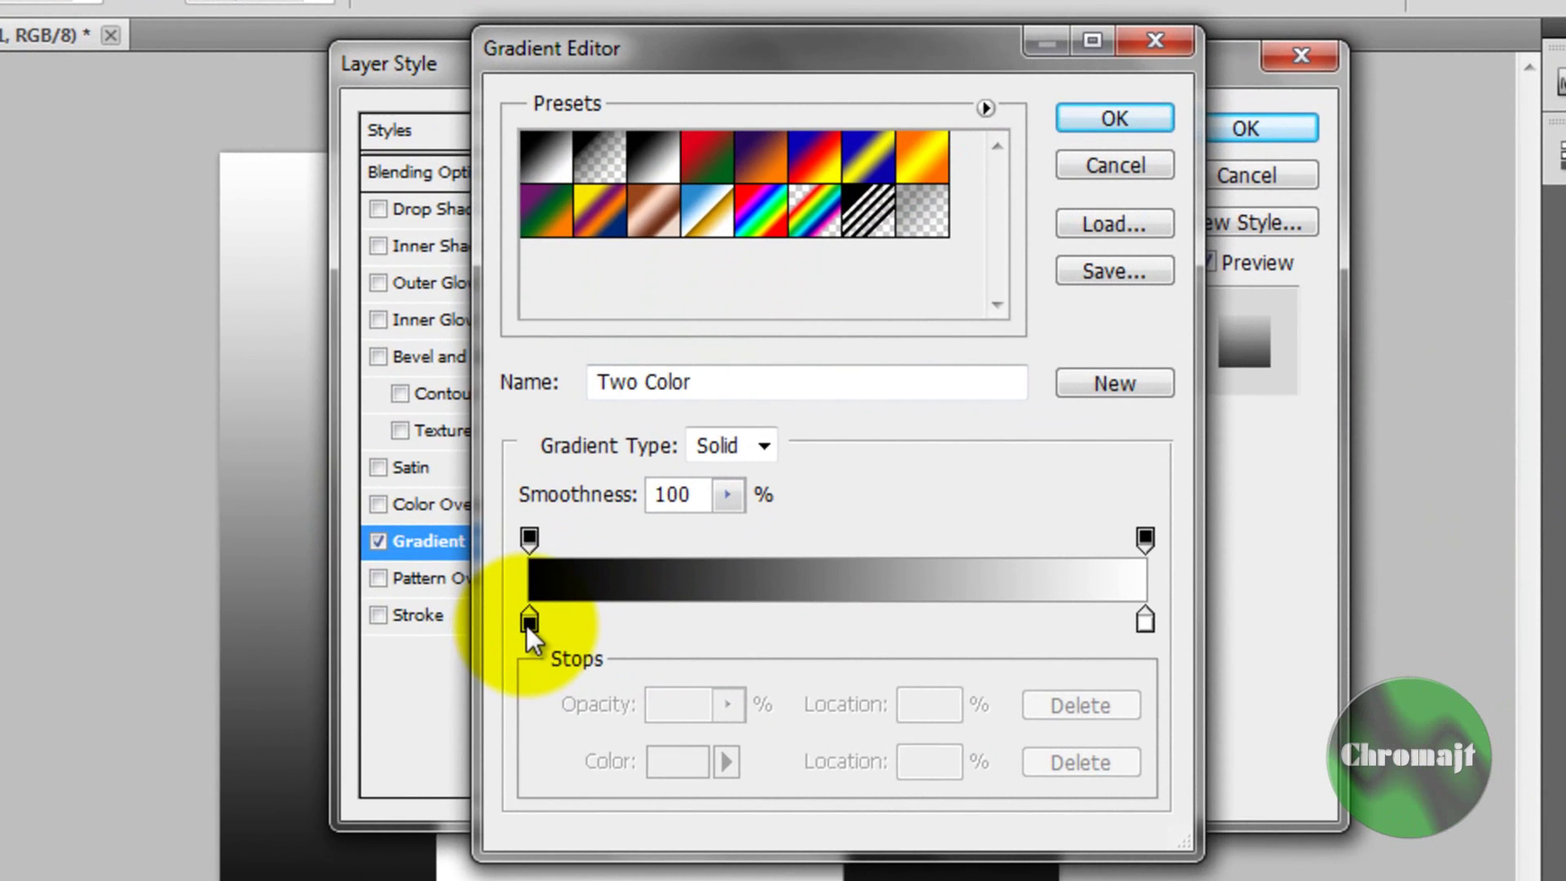
double_click(529, 622)
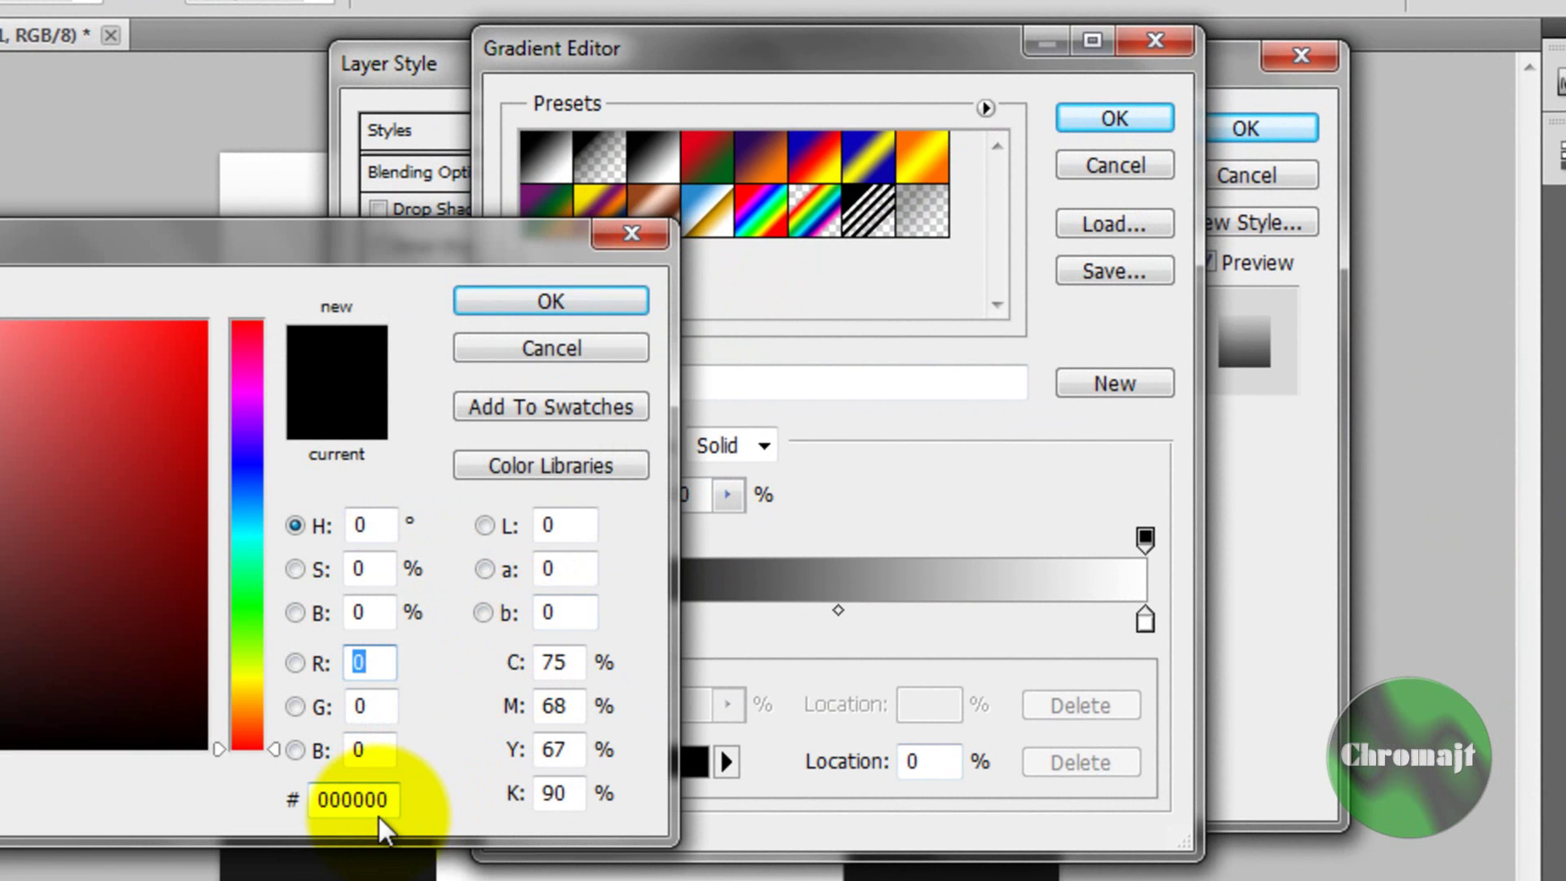
drag(384, 803, 308, 817)
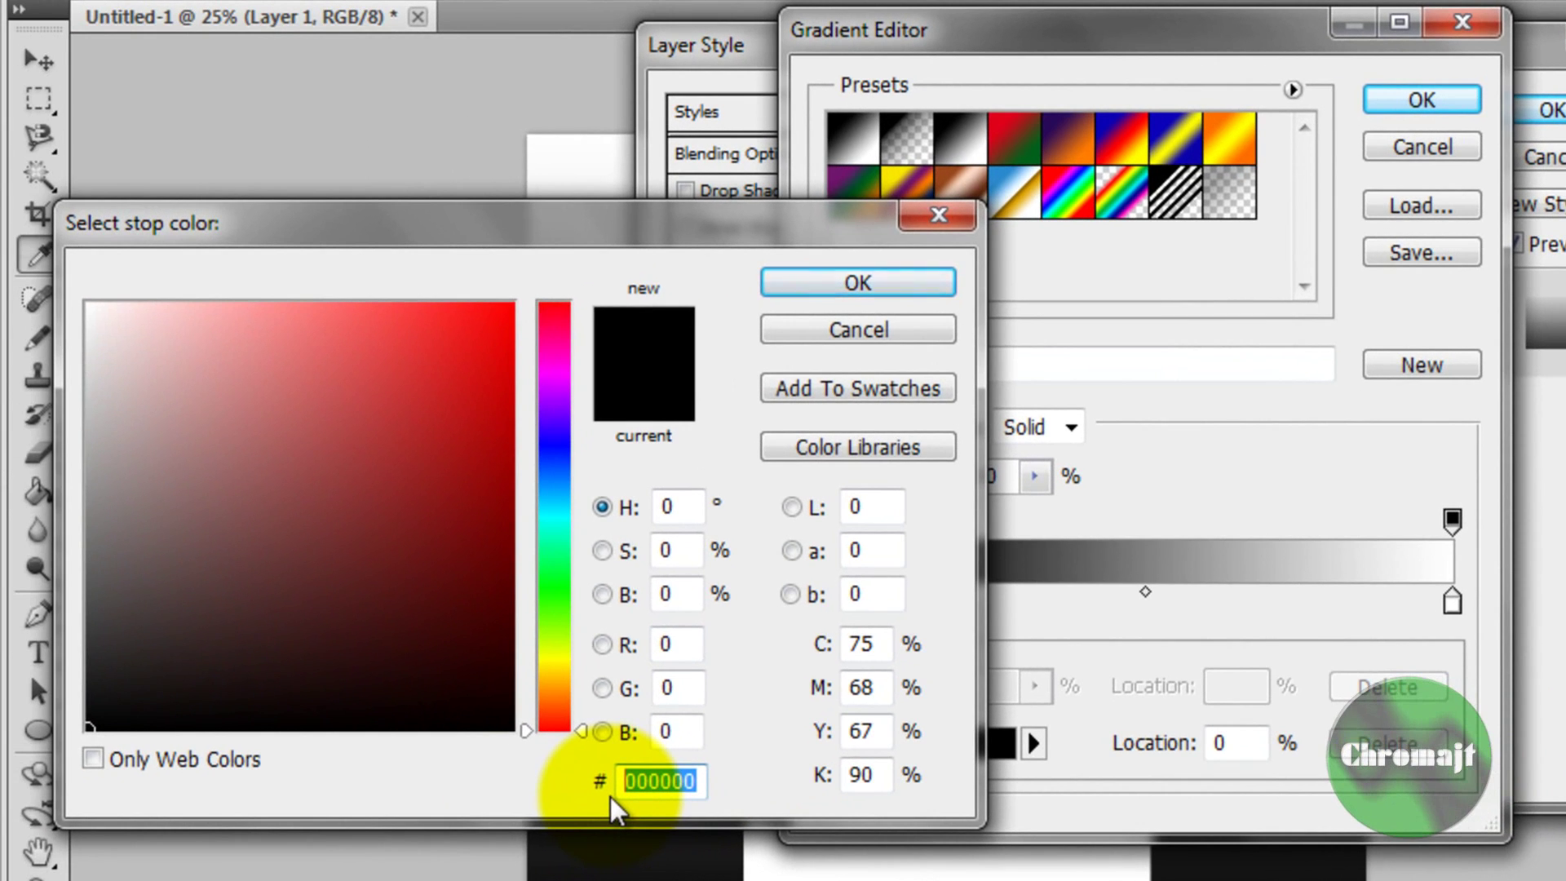
text(5050)
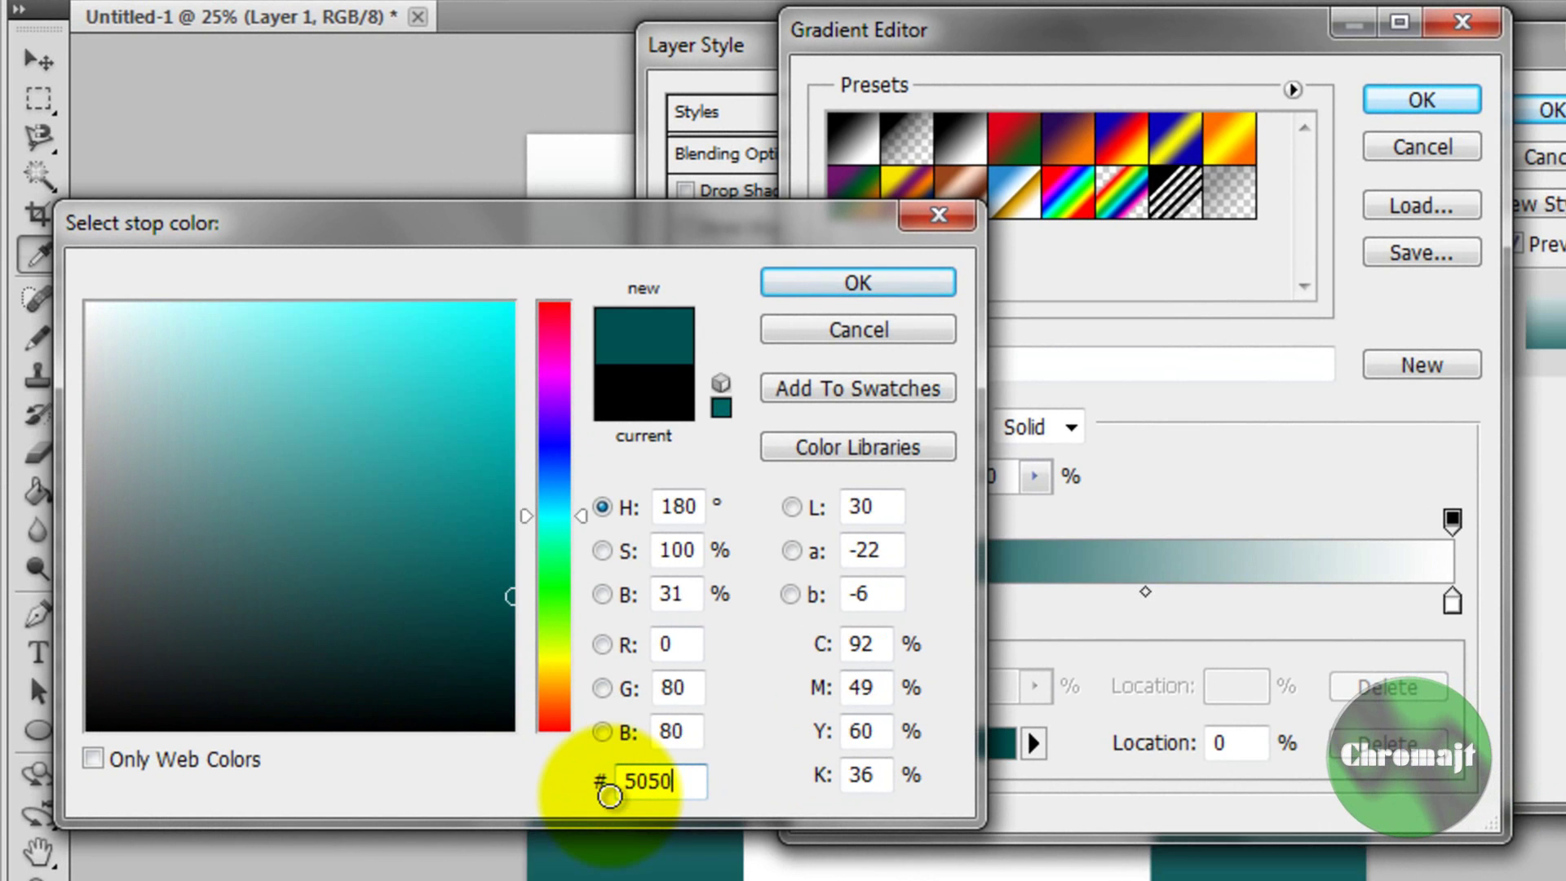
text(50)
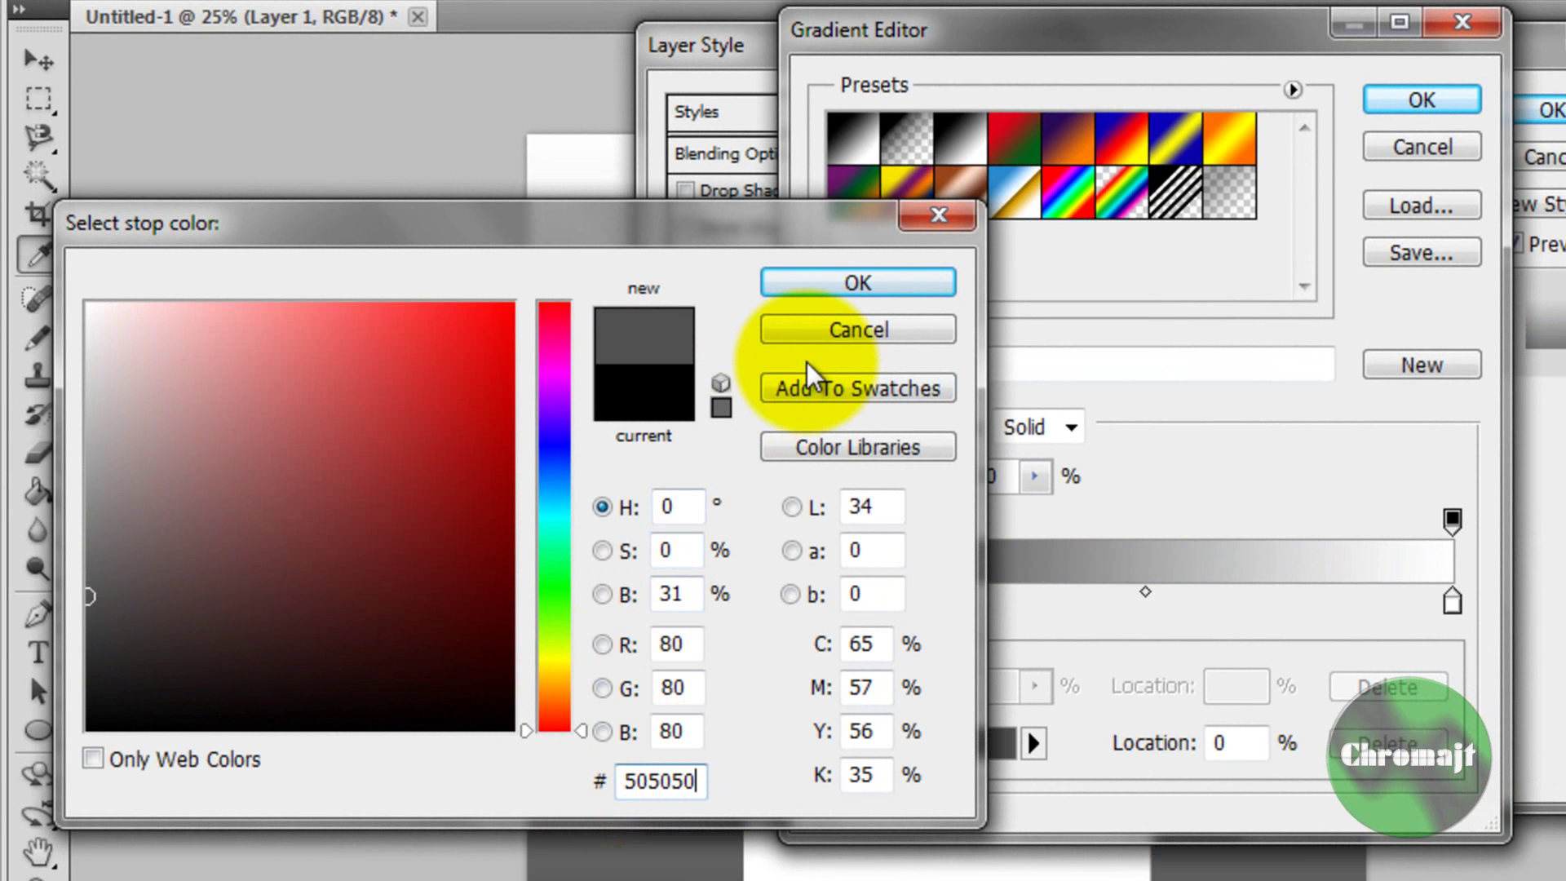
click(929, 298)
- Set the overlay gradient's ending colour stop, at location 100%, to #767676
double_click(1453, 604)
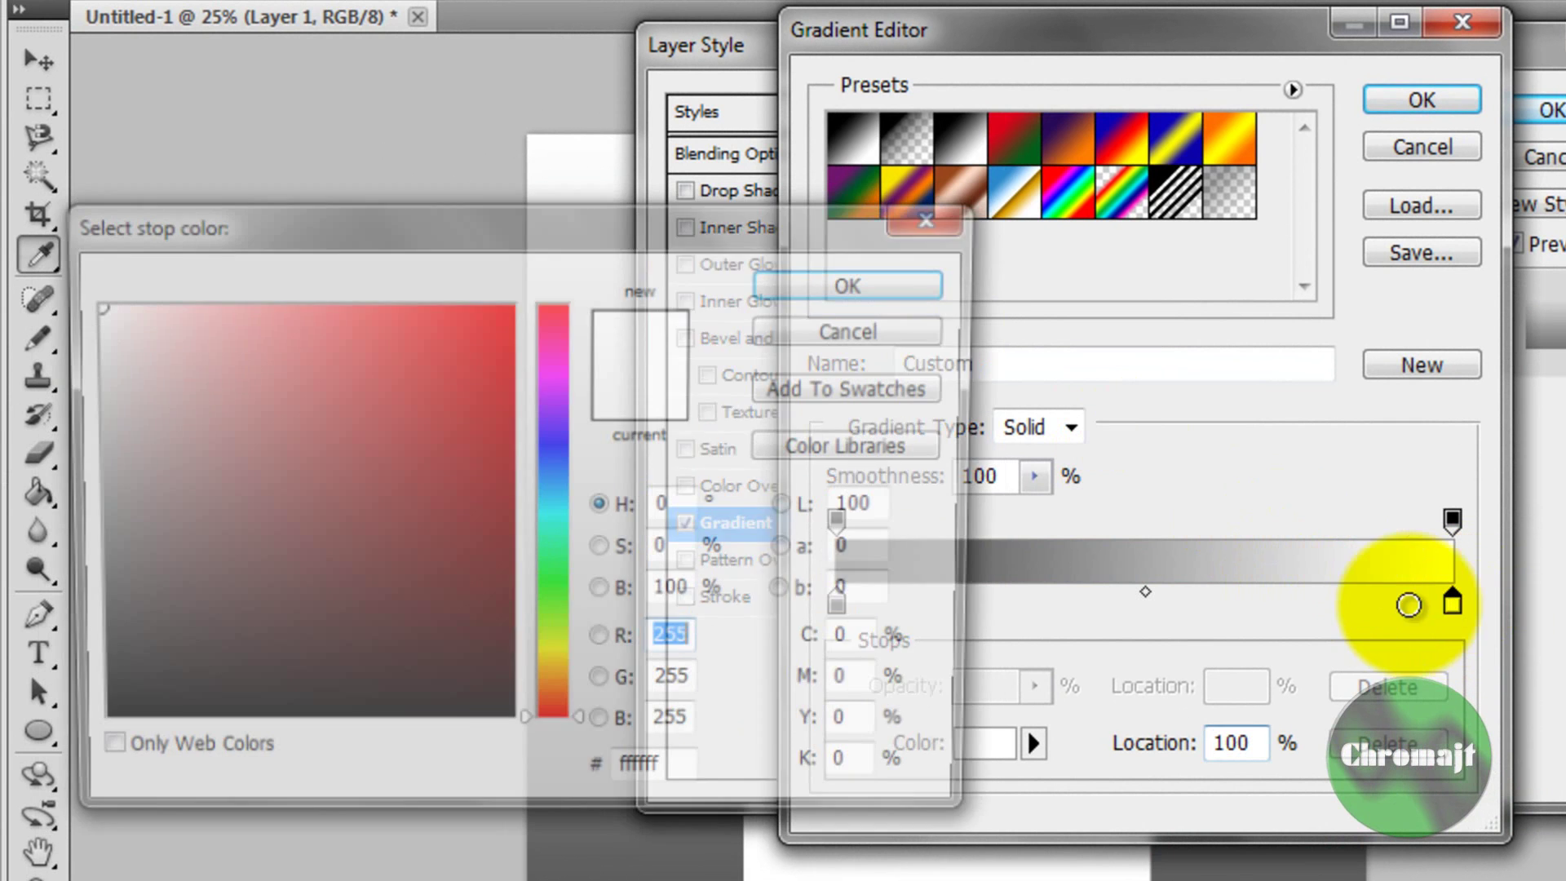
click(658, 781)
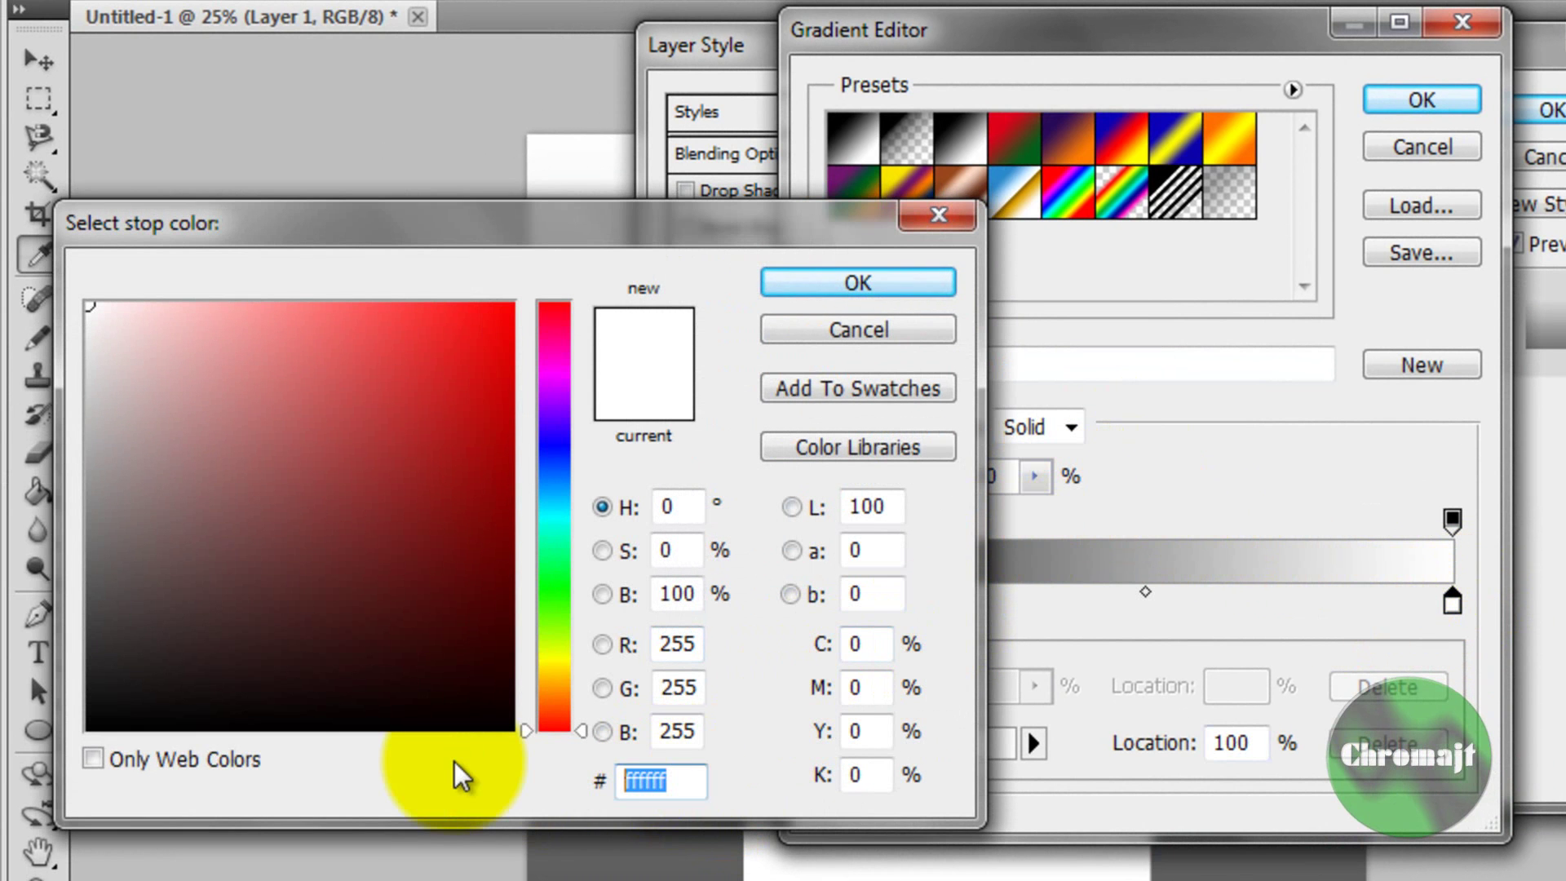
text(767)
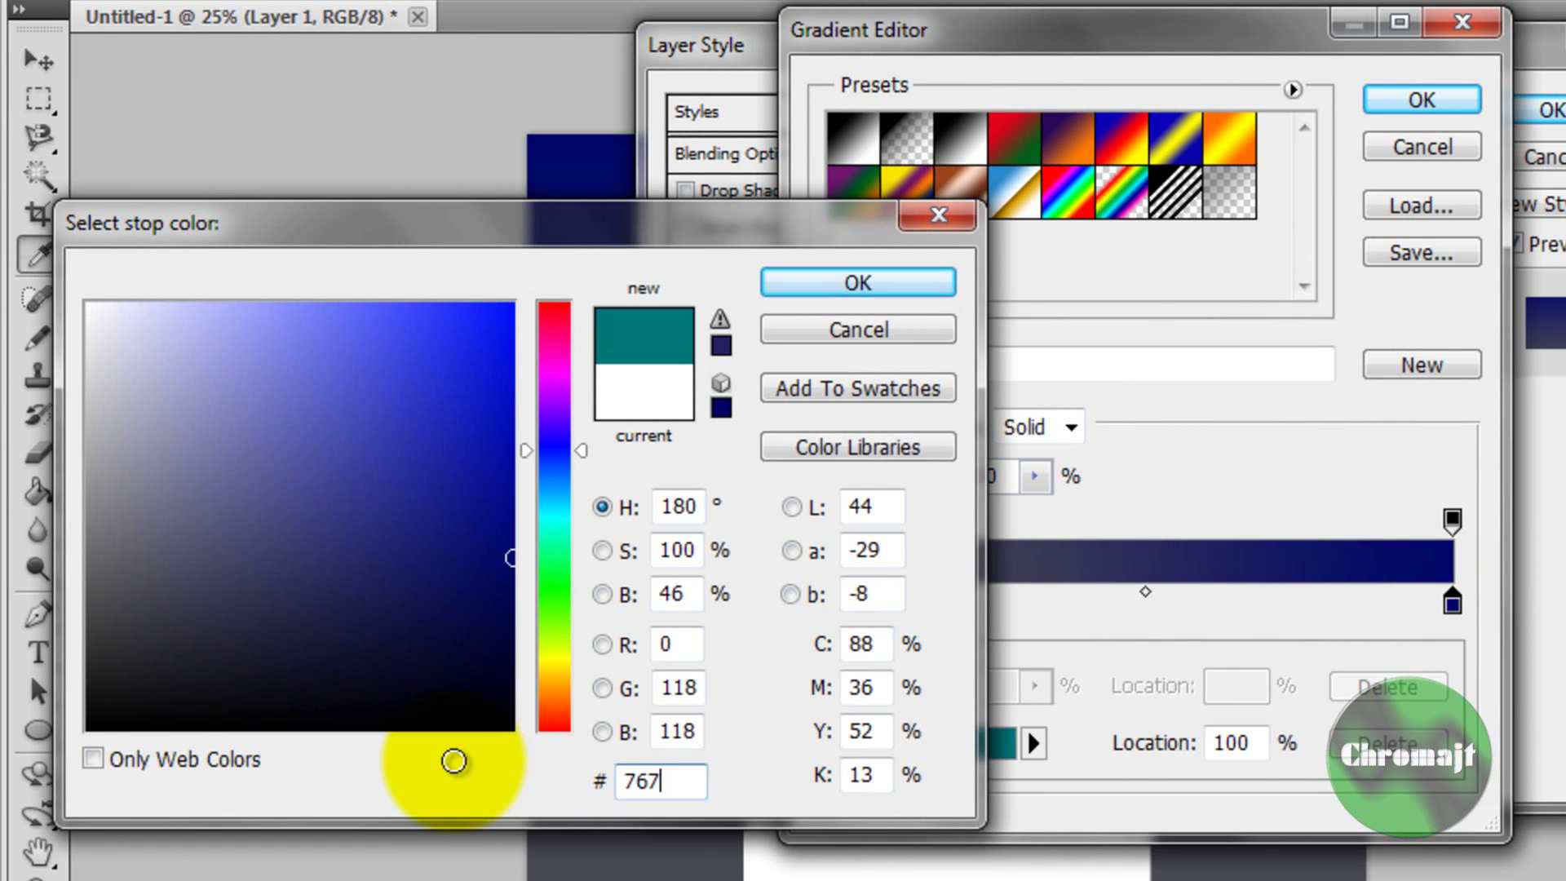
text(676)
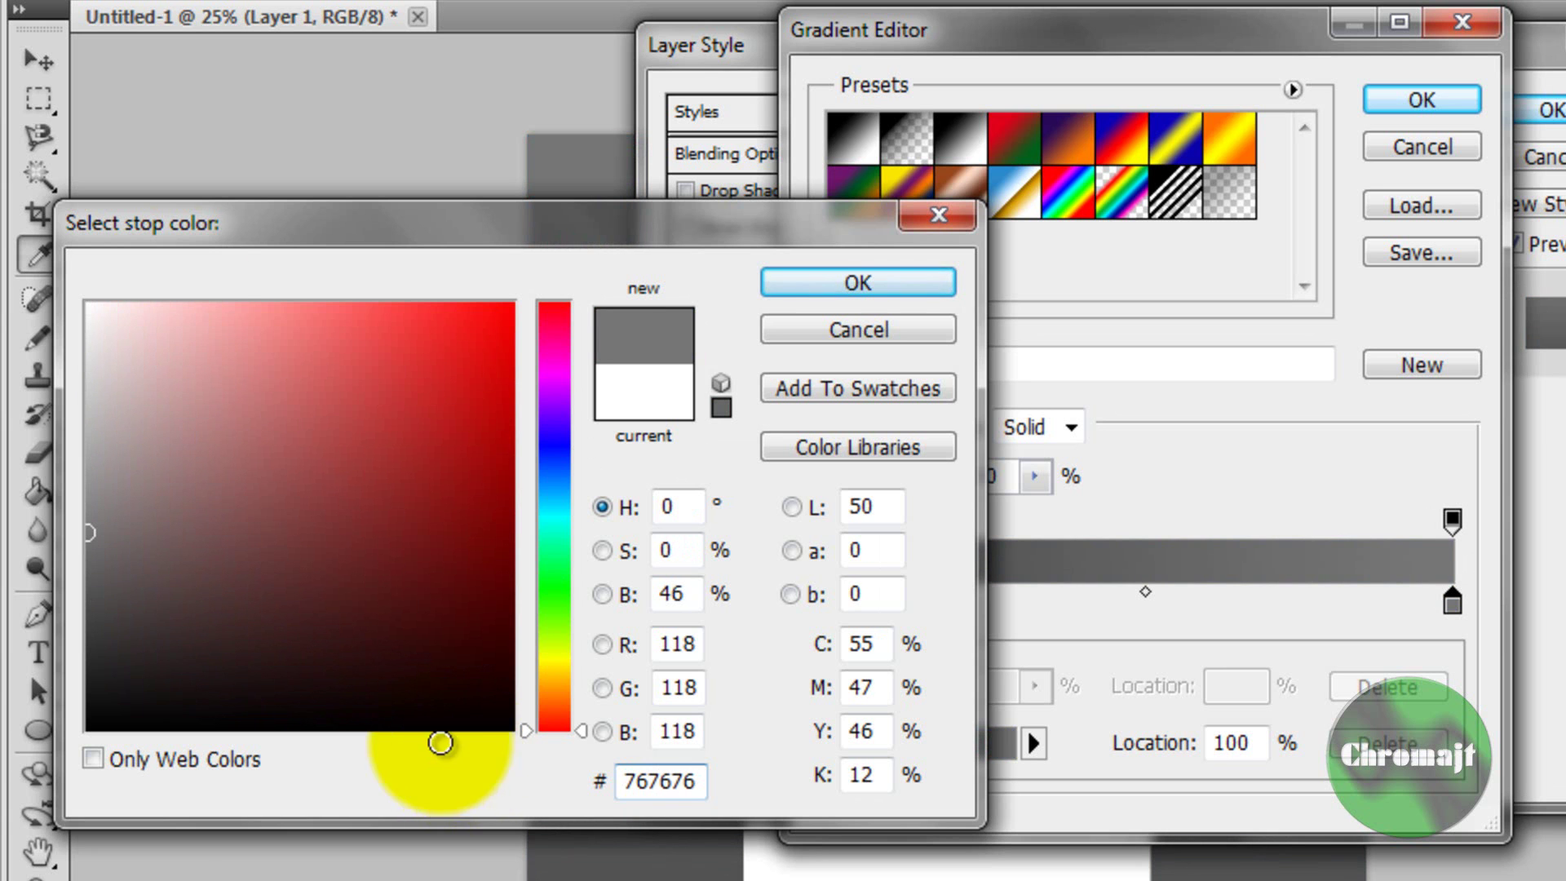
click(799, 282)
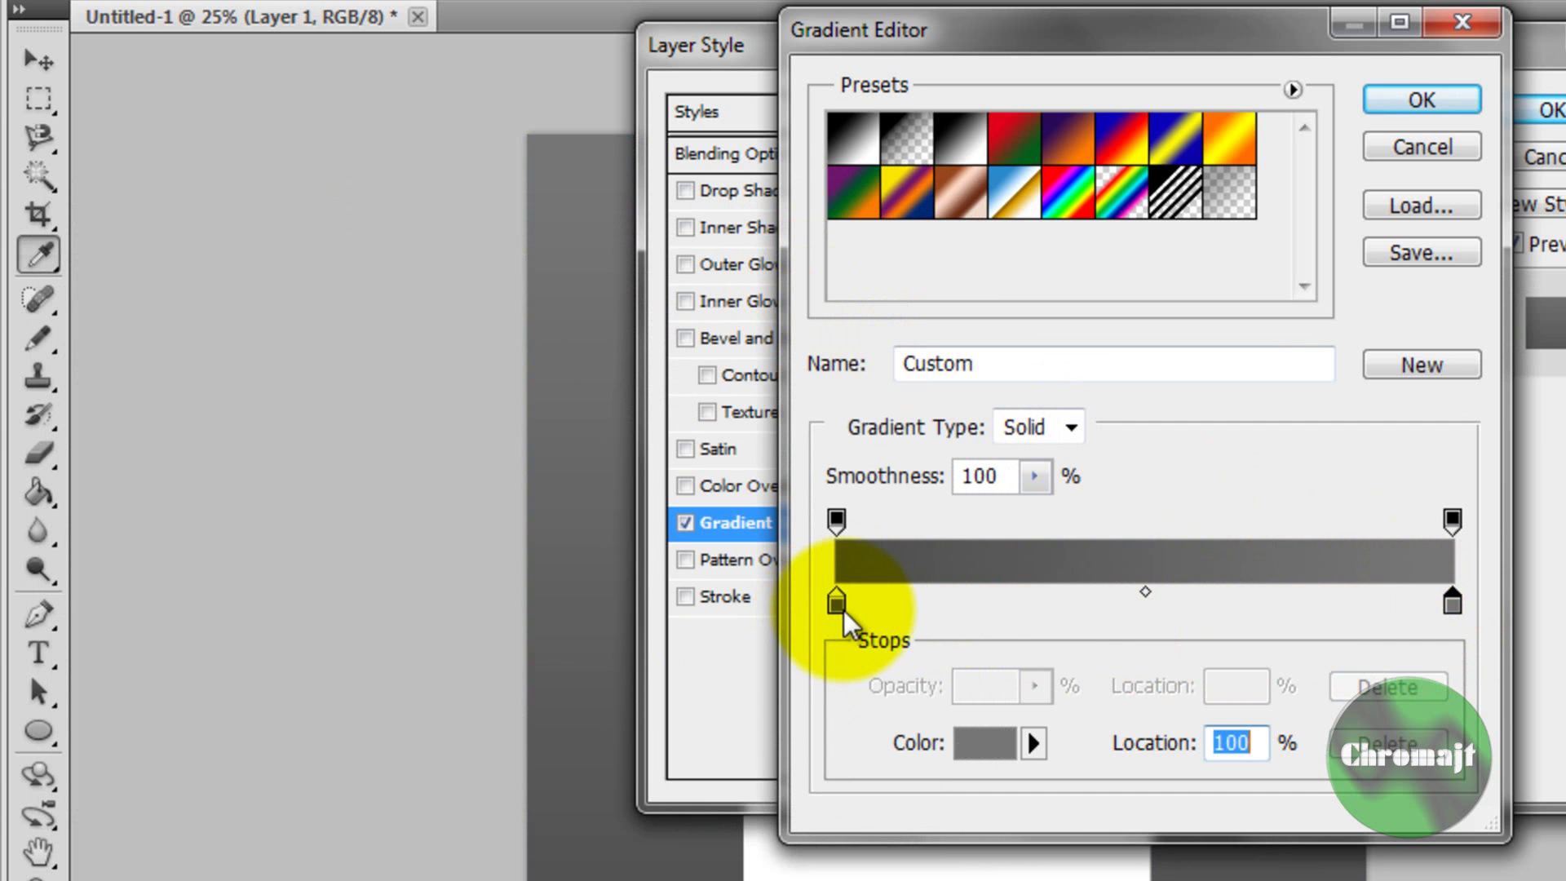
- Move the starting colour stop to location 54%, swap the two stops' greys so the end is darker, and apply the layer style
drag(836, 608, 1145, 626)
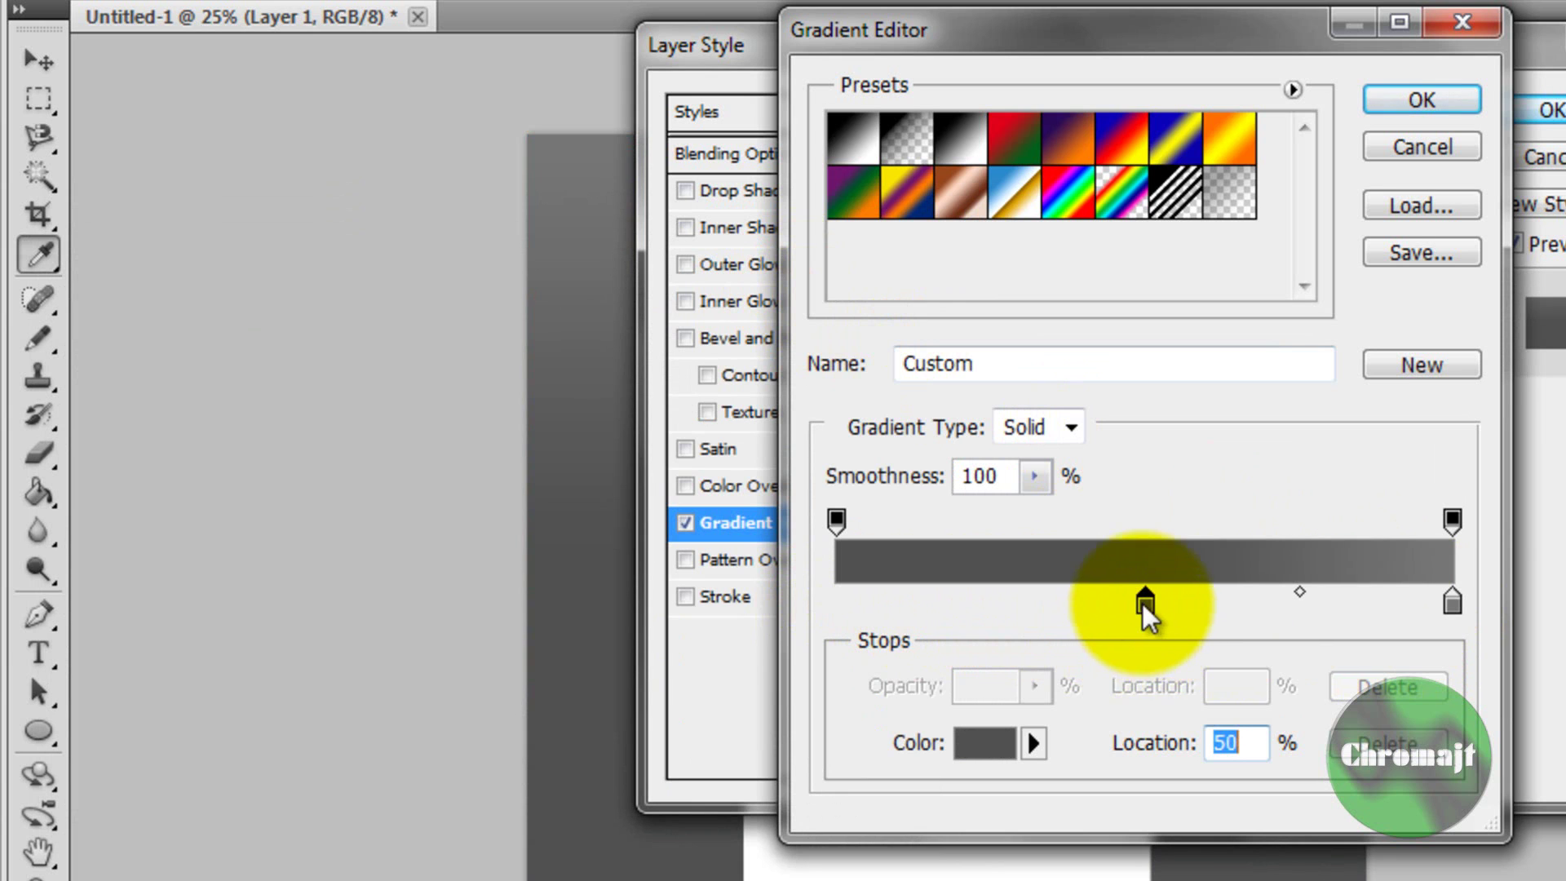
double_click(1144, 603)
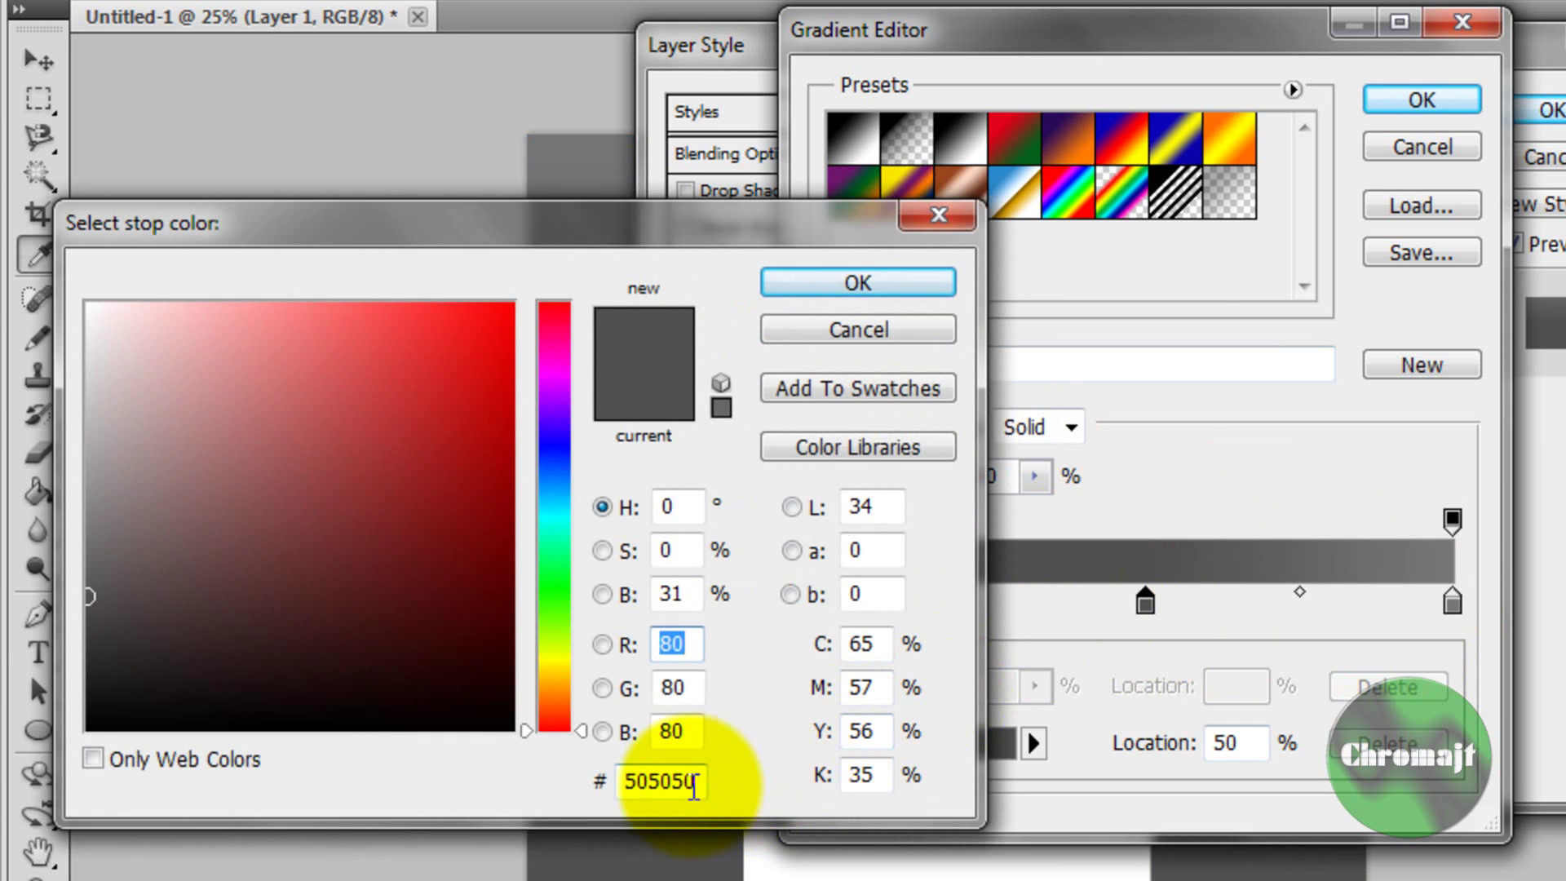
key(Return)
drag(1147, 610, 1167, 606)
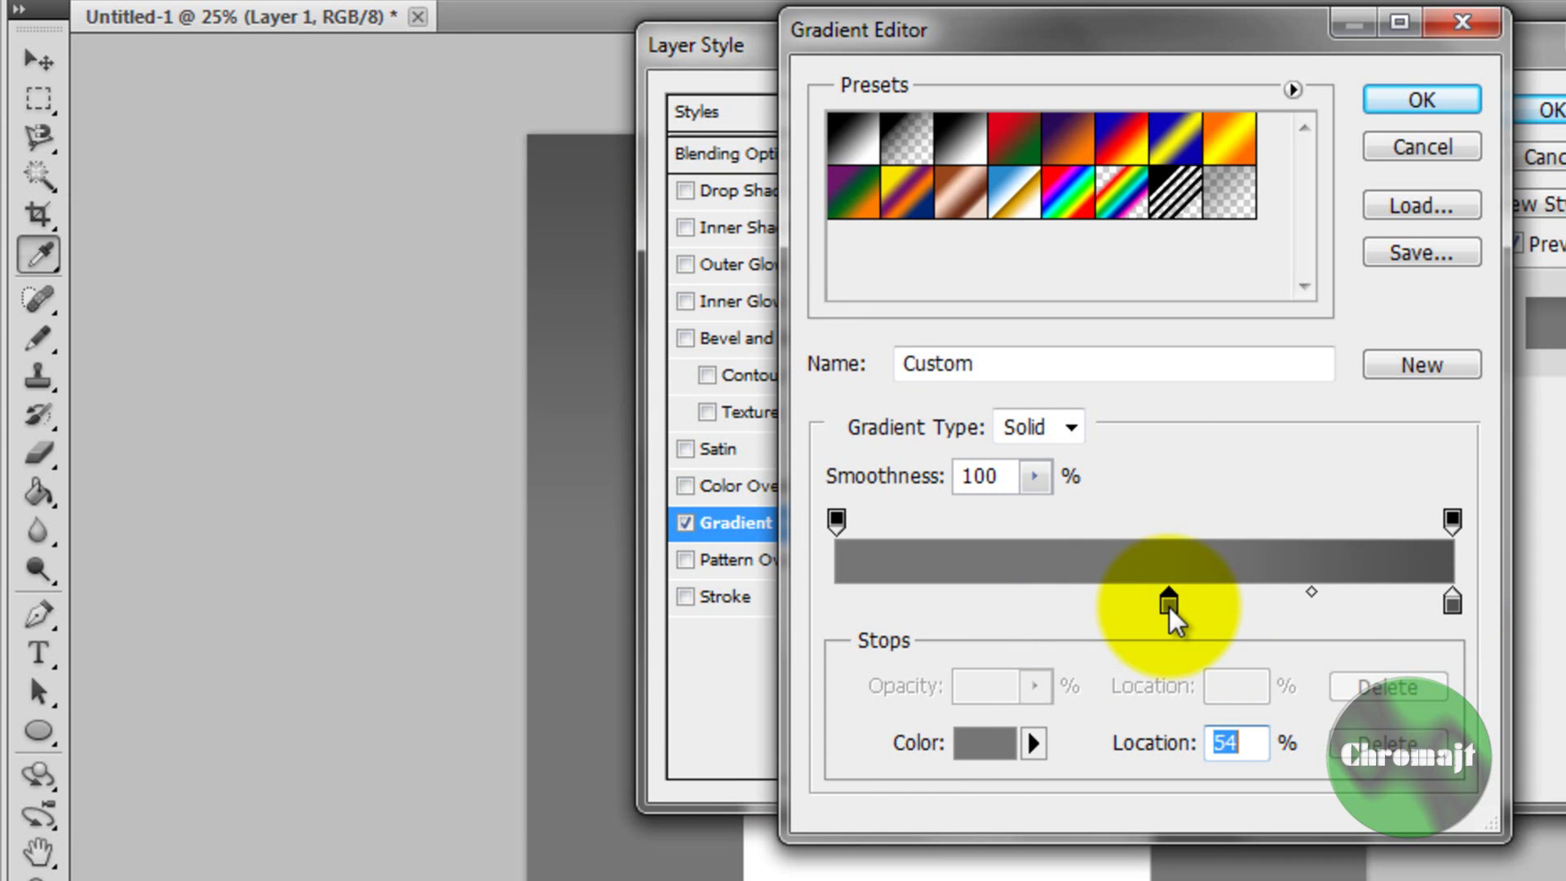
click(1447, 98)
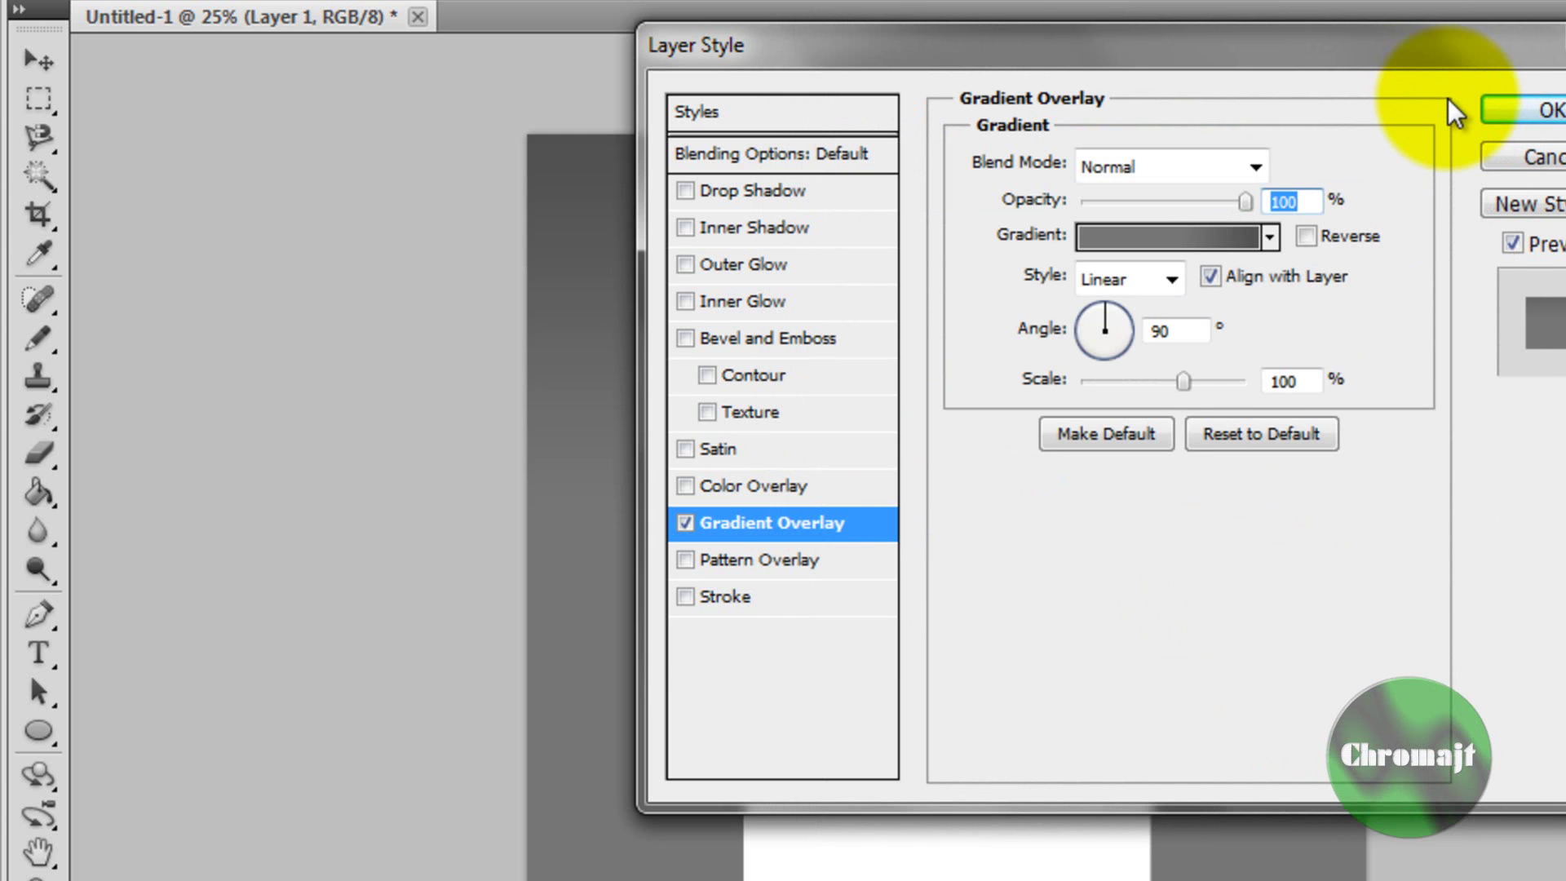
click(1546, 110)
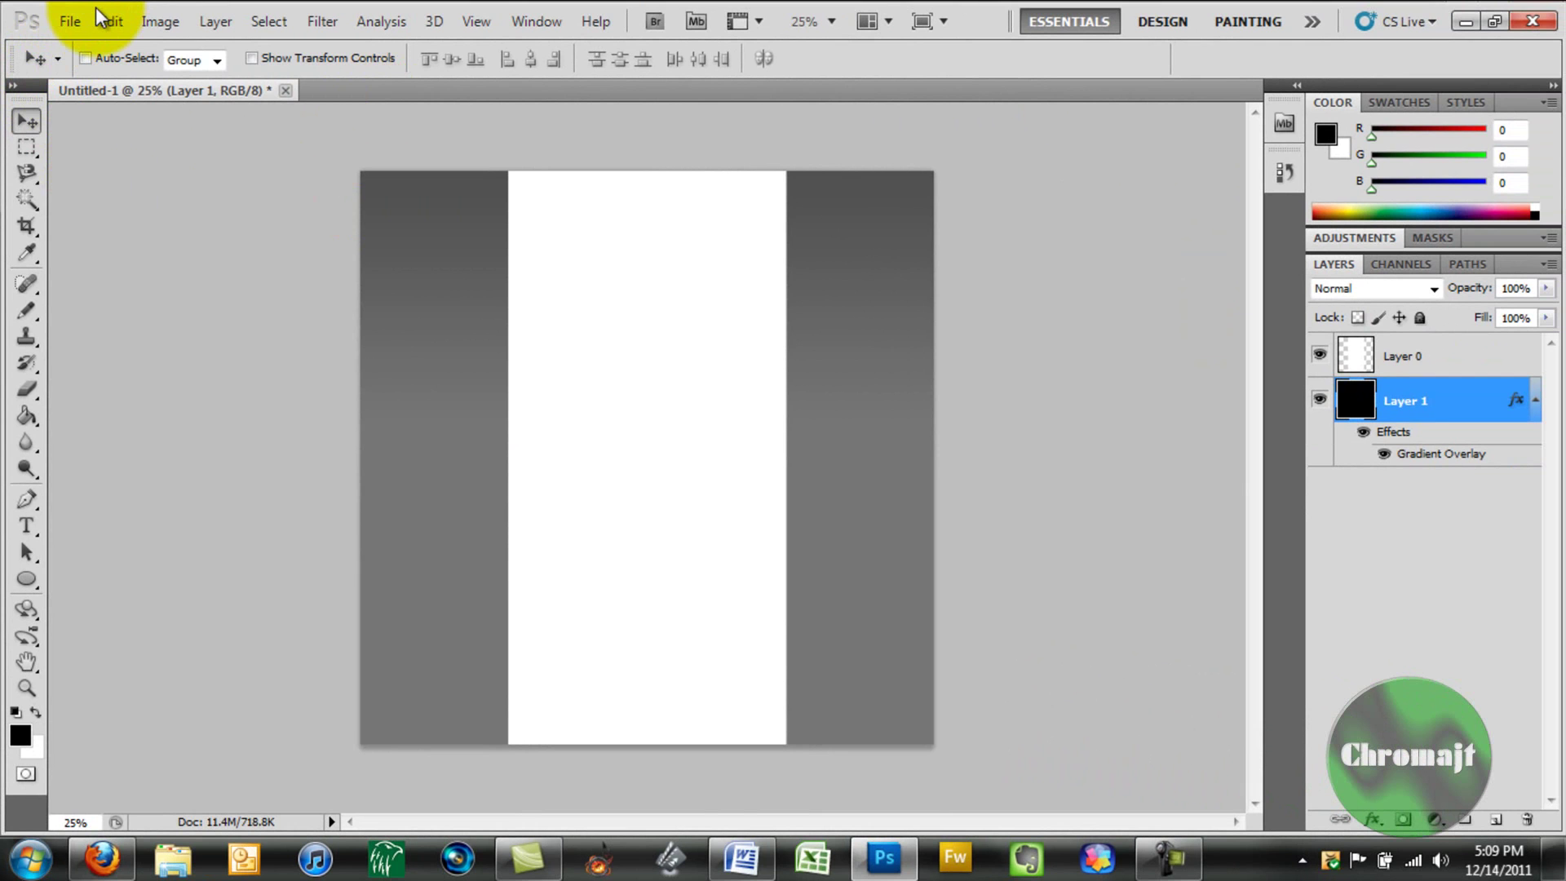
- Create a new RGB document 1 pixel wide and 10 pixels high at 72 pixels/inch with a white background
key(ctrl+n)
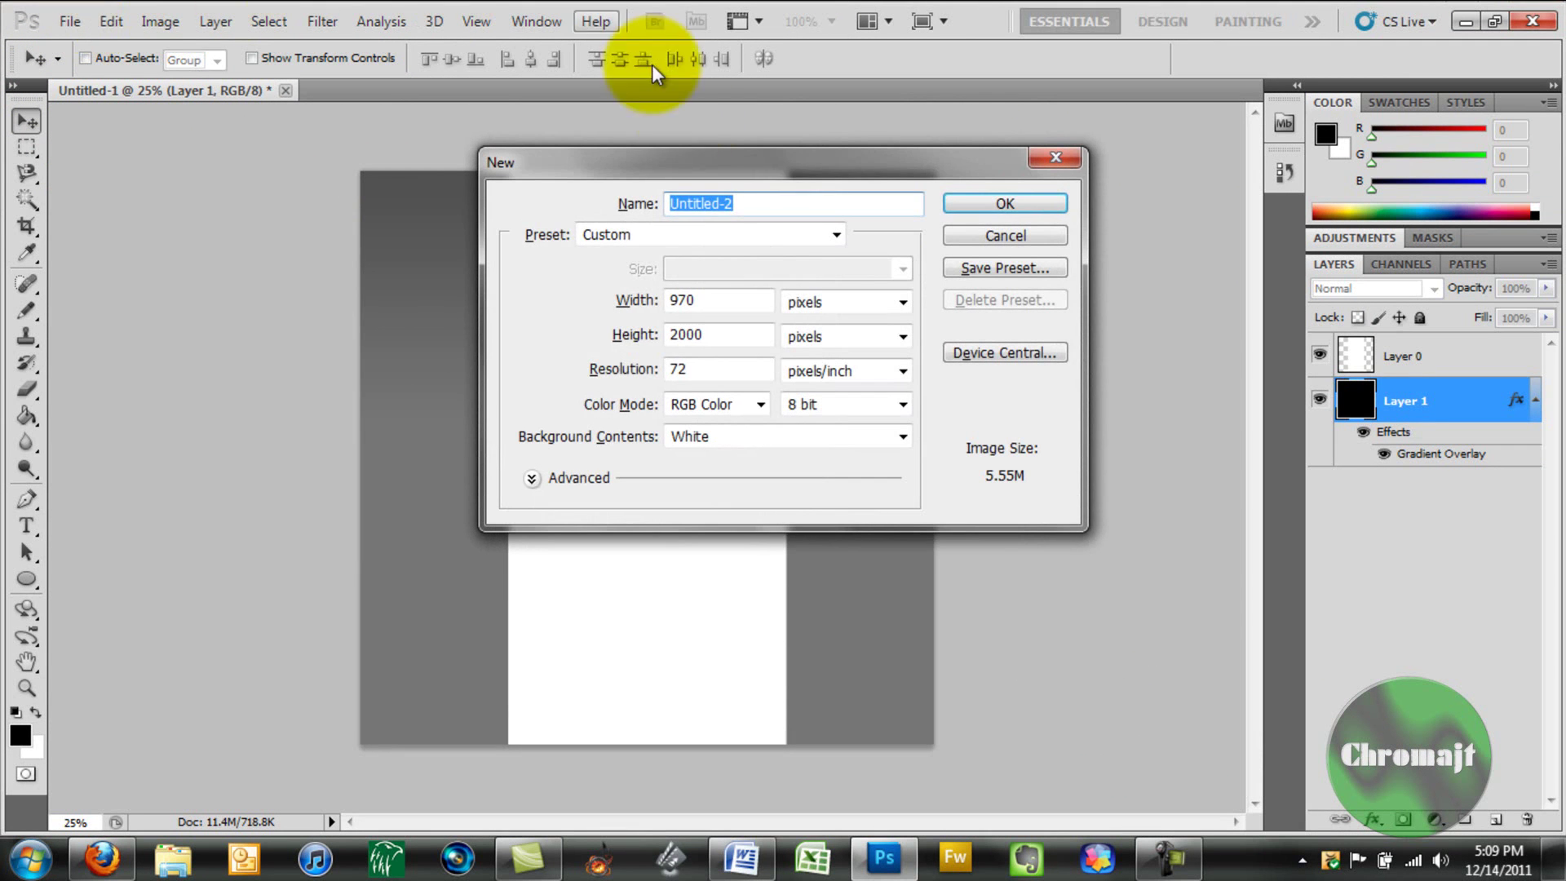
click(729, 300)
drag(729, 296, 524, 280)
text(1)
key(Tab)
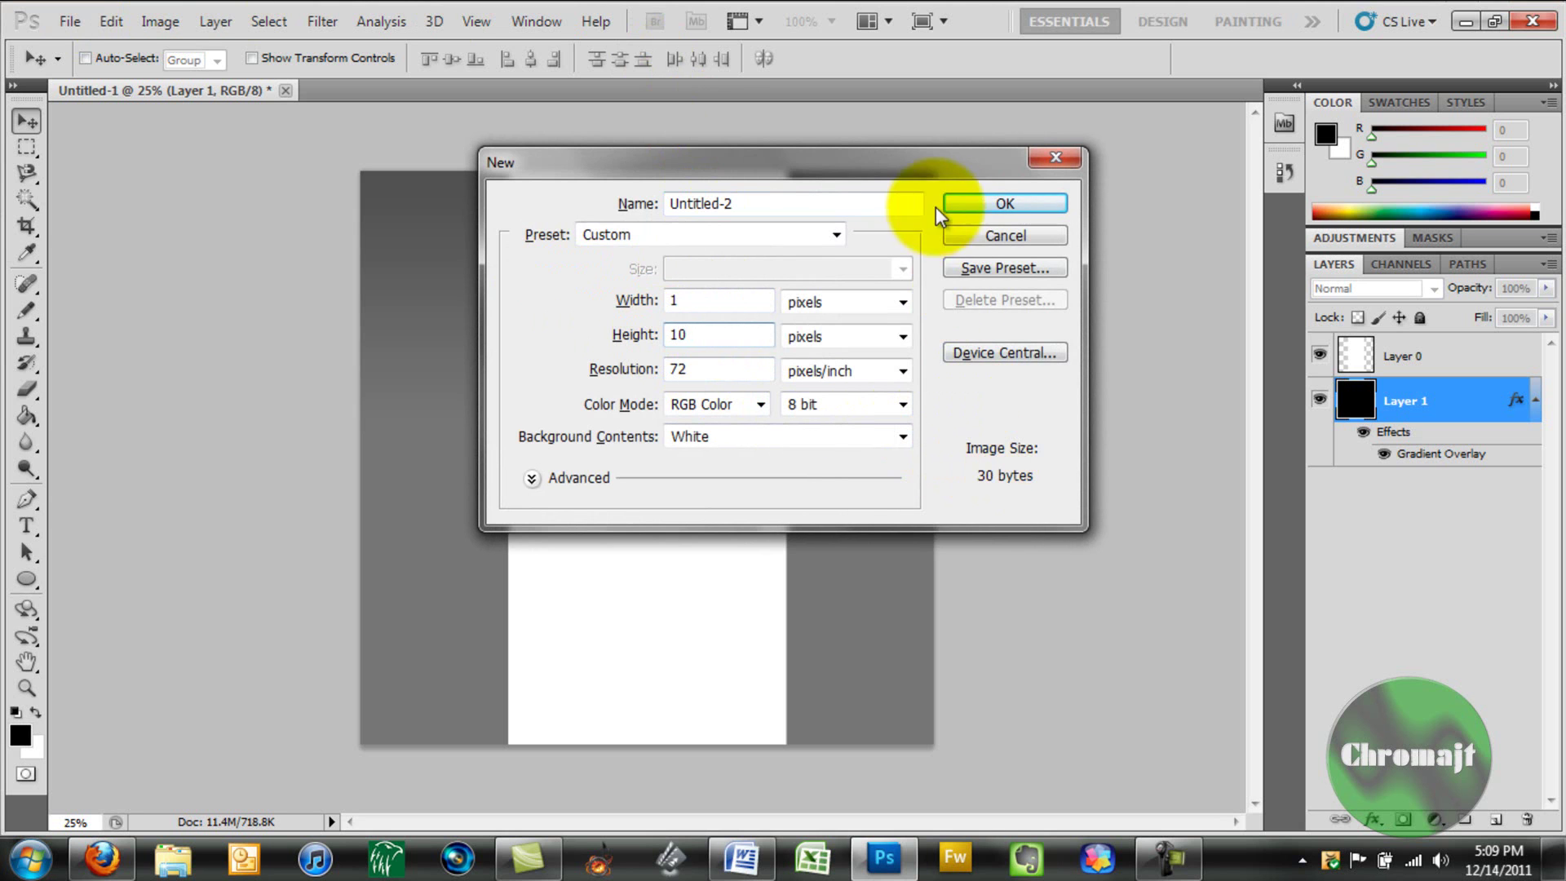
click(977, 206)
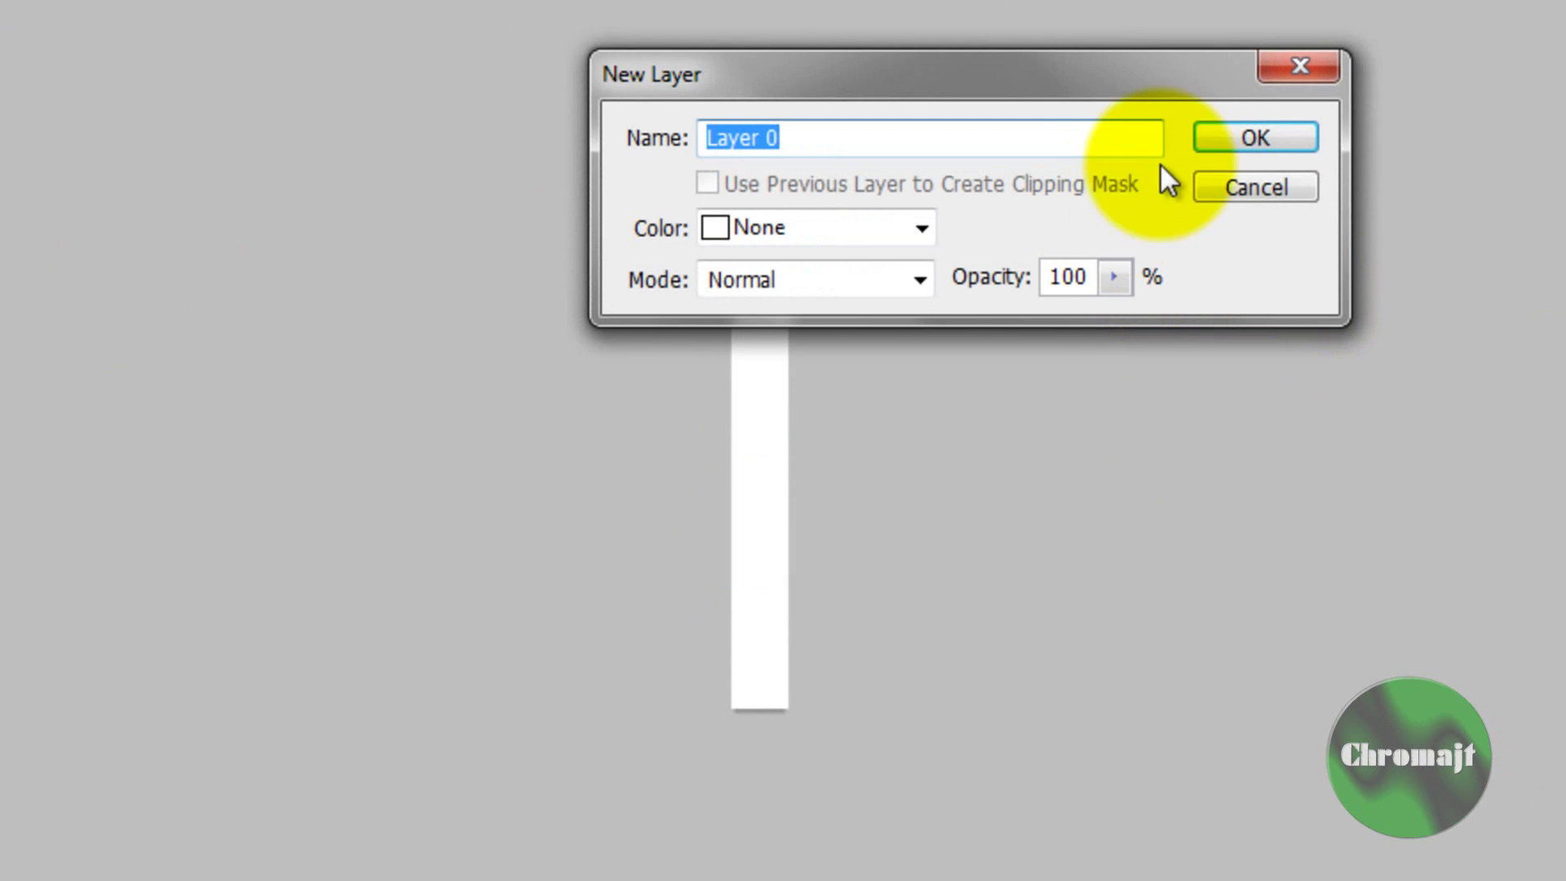
- Turn the white background into a regular layer cleared to transparency, and paint its top two pixels black with the 1-pixel Pencil tool
click(1224, 137)
click(786, 525)
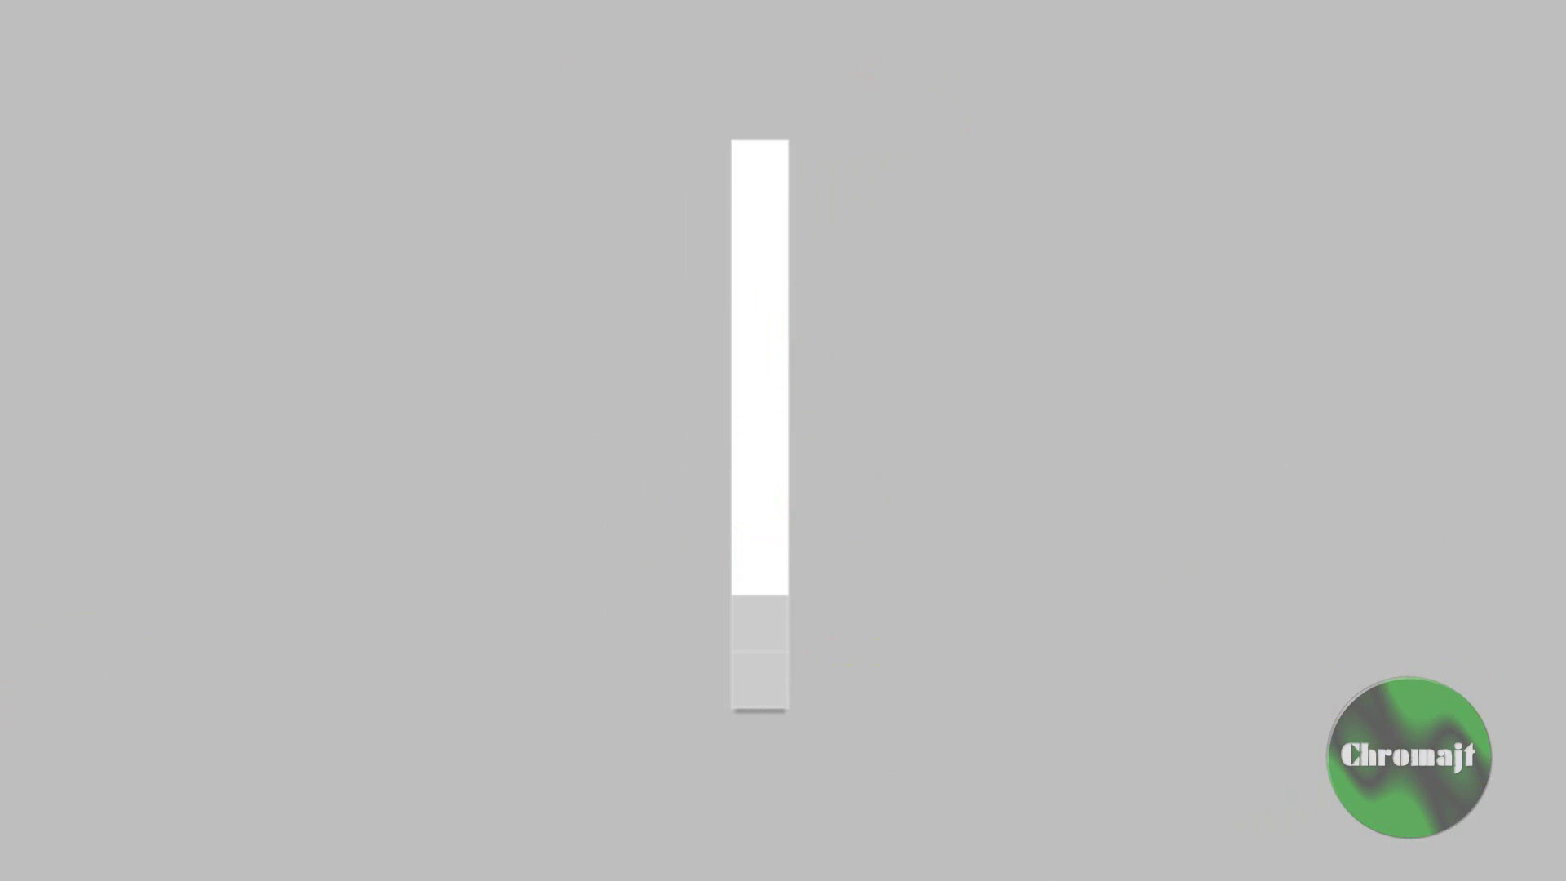
click(41, 211)
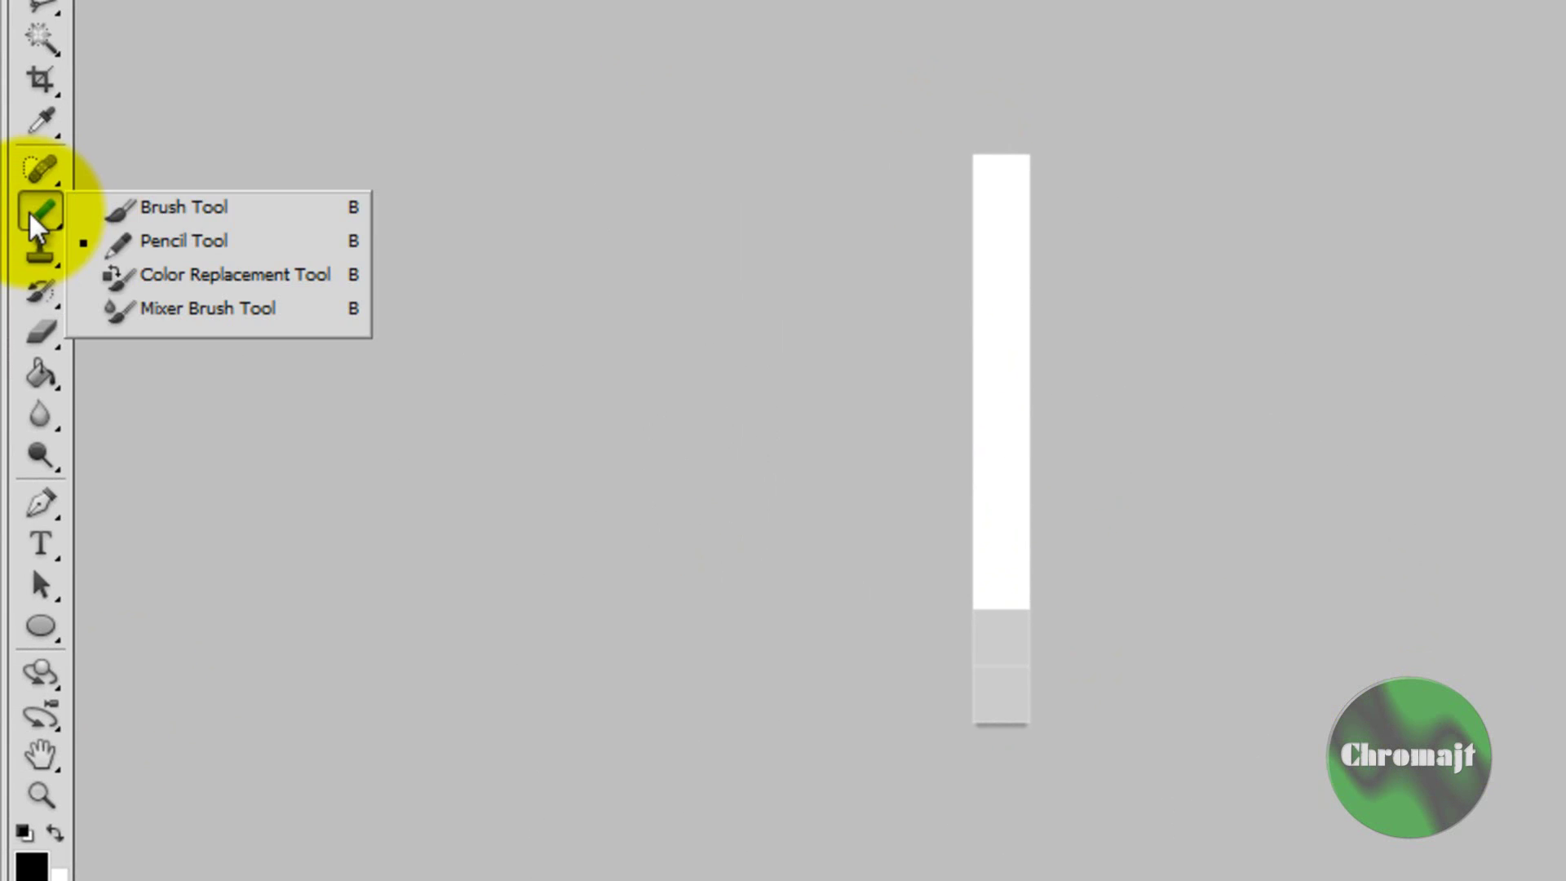
click(119, 241)
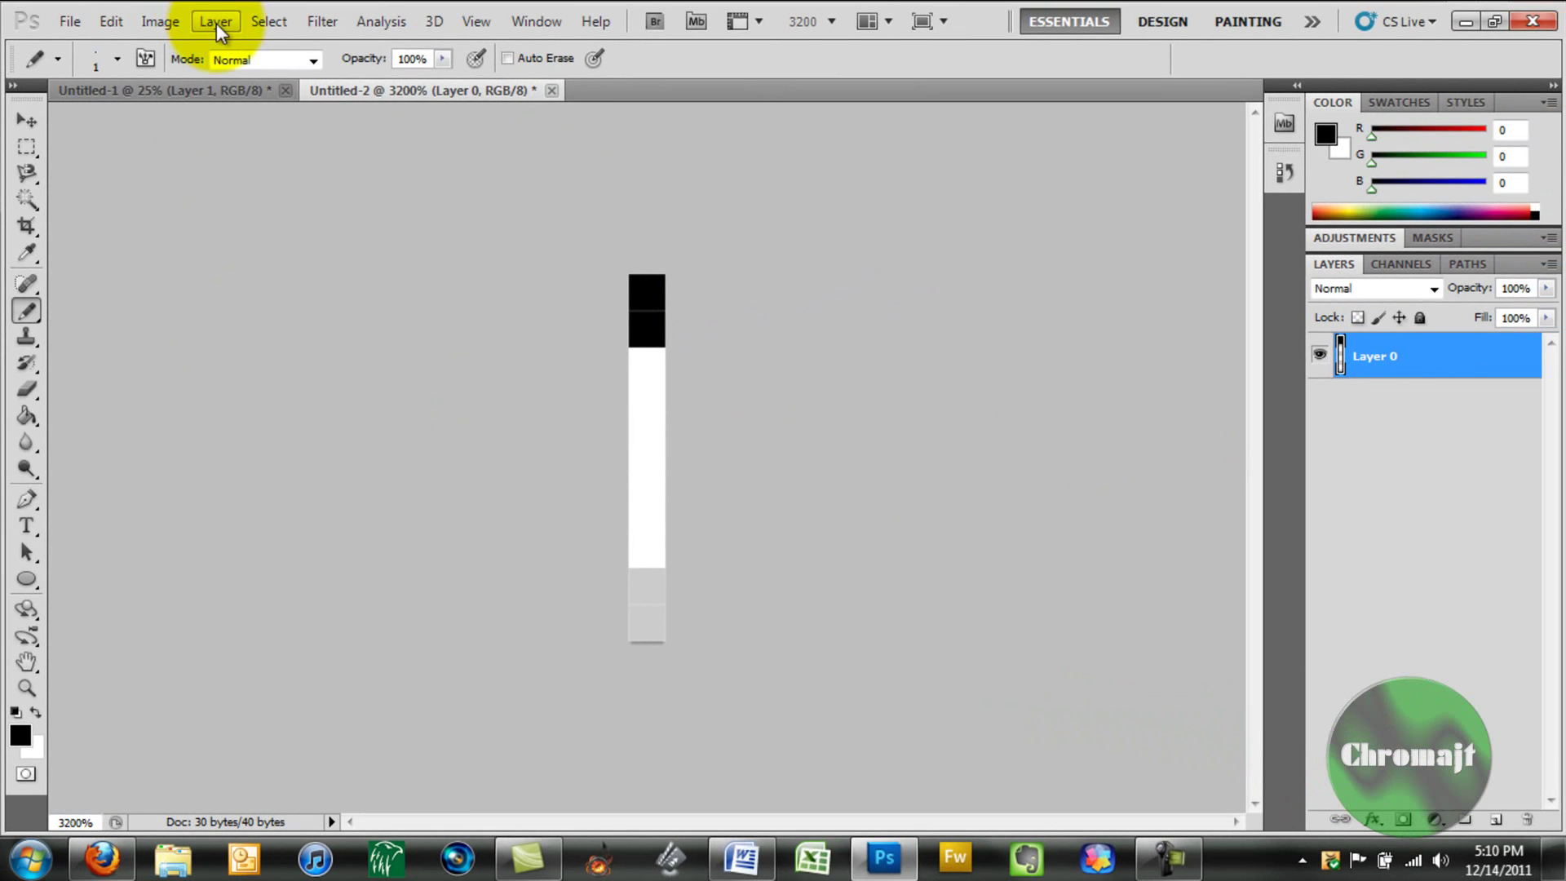
- Define the small document's artwork as a pattern named Strips
click(215, 22)
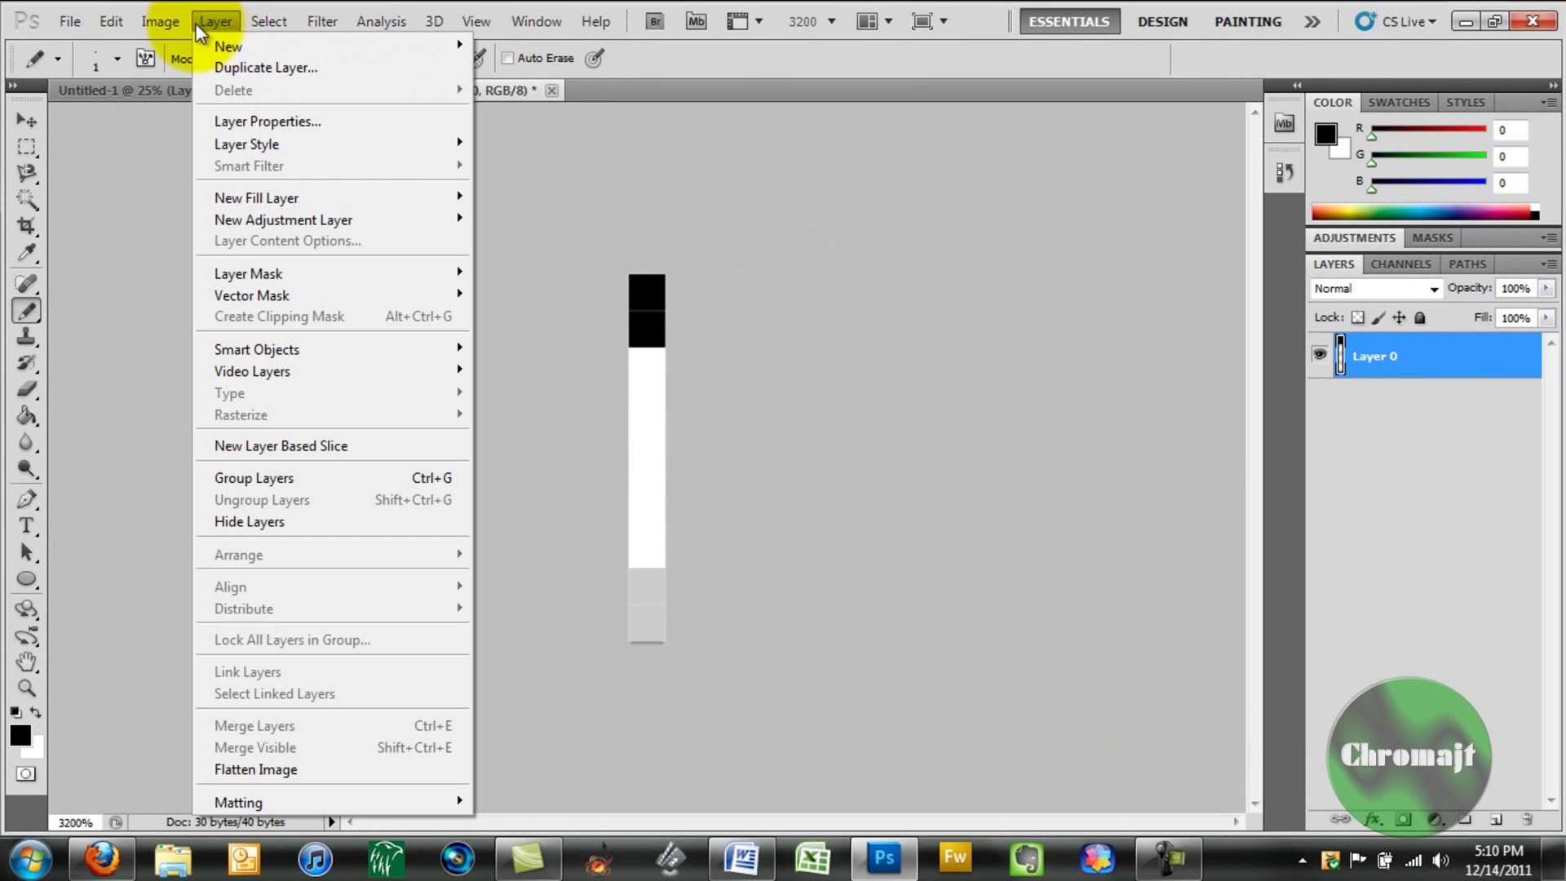
mouse_move(169, 22)
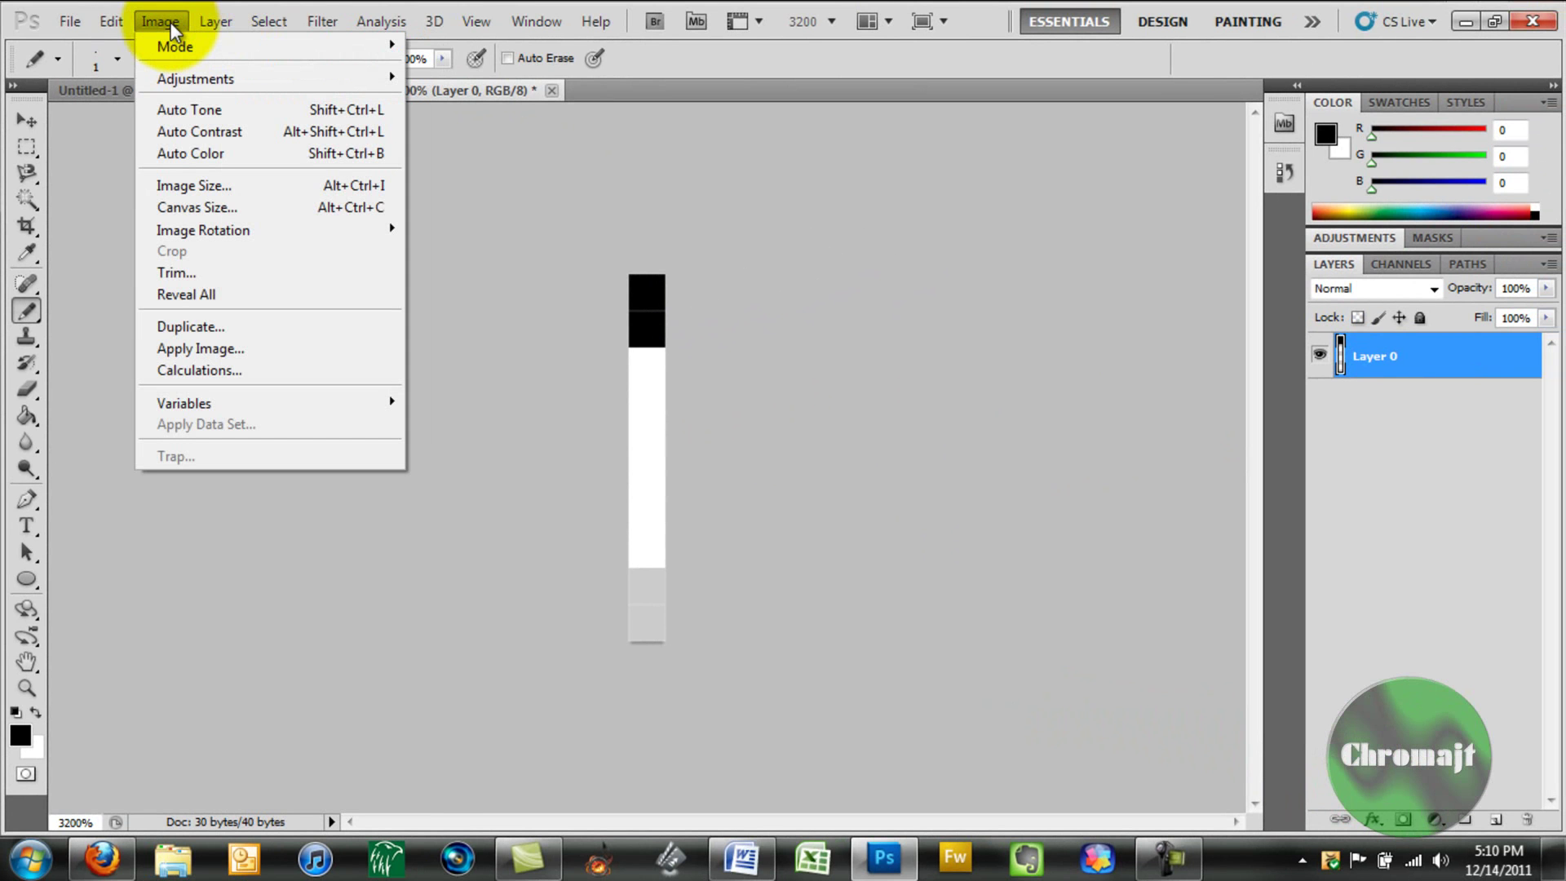
mouse_move(115, 23)
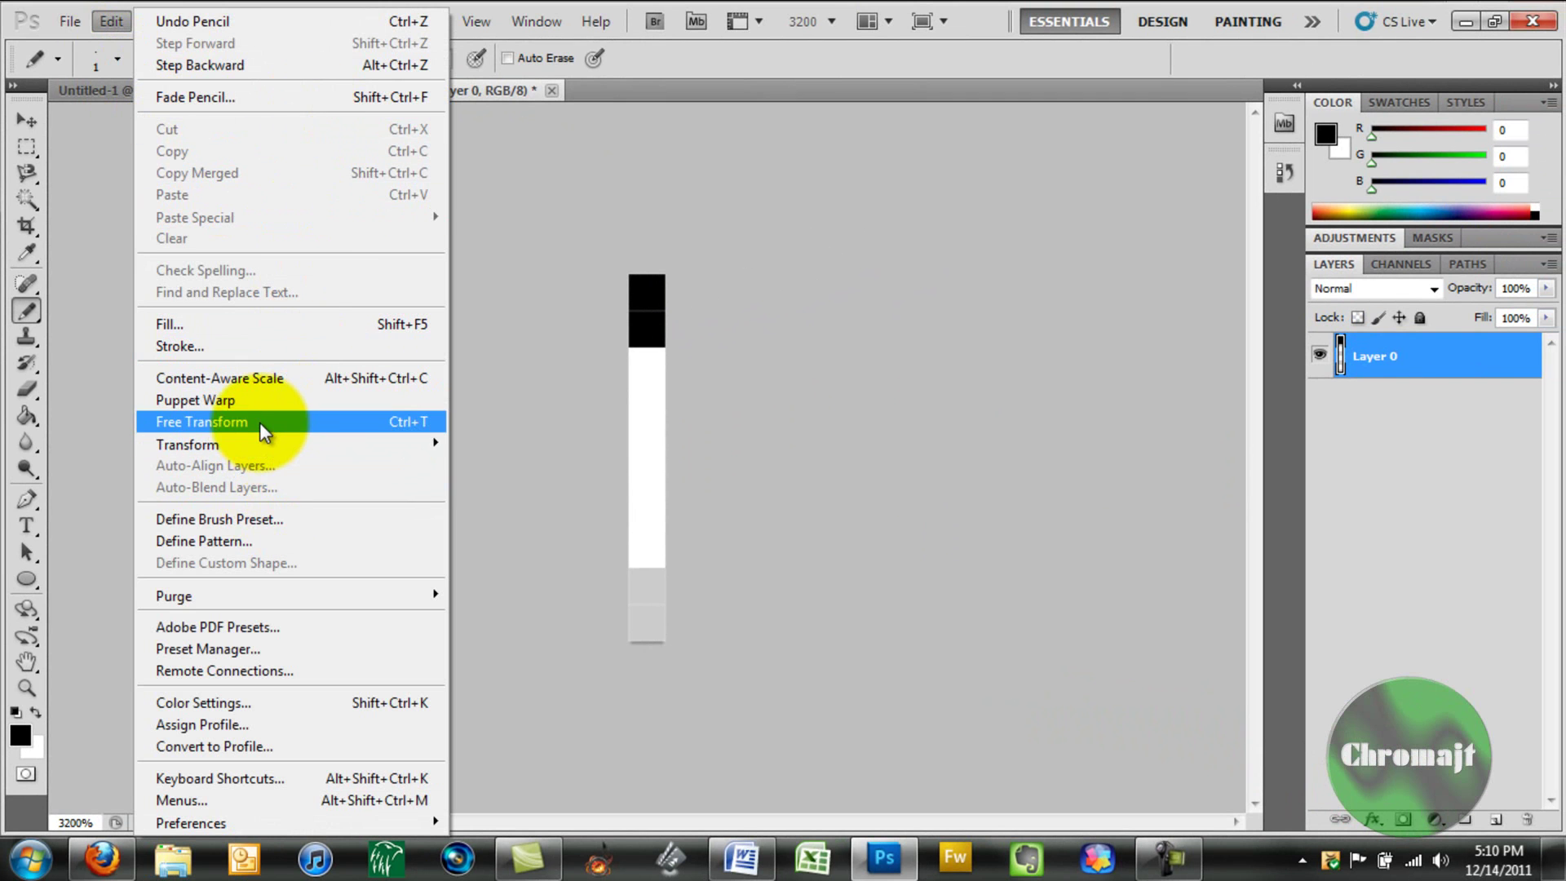
click(244, 545)
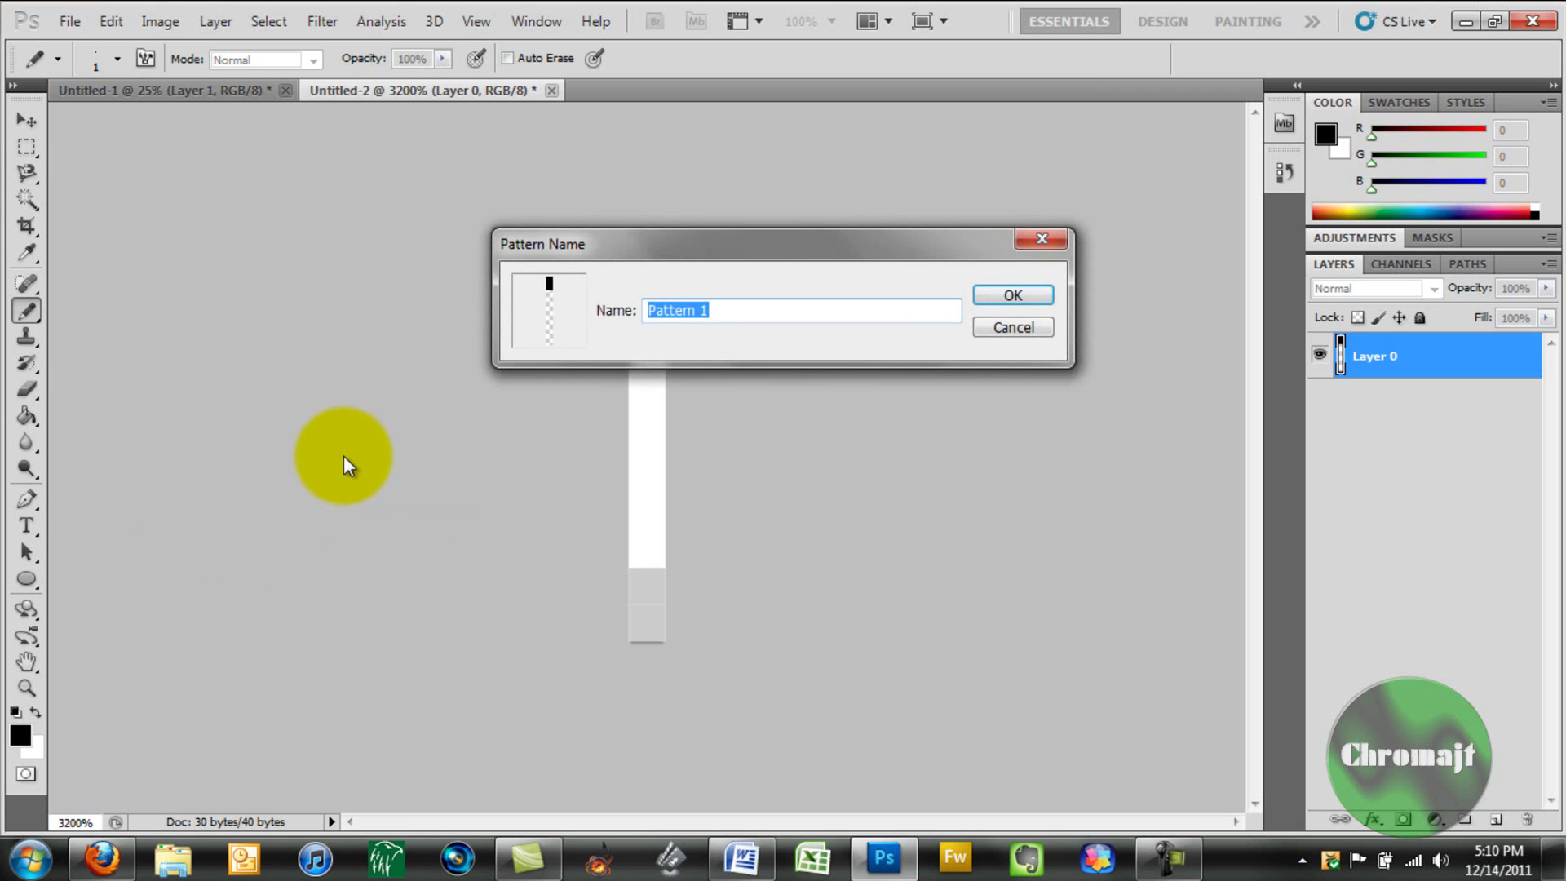
text(Strips)
key(Return)
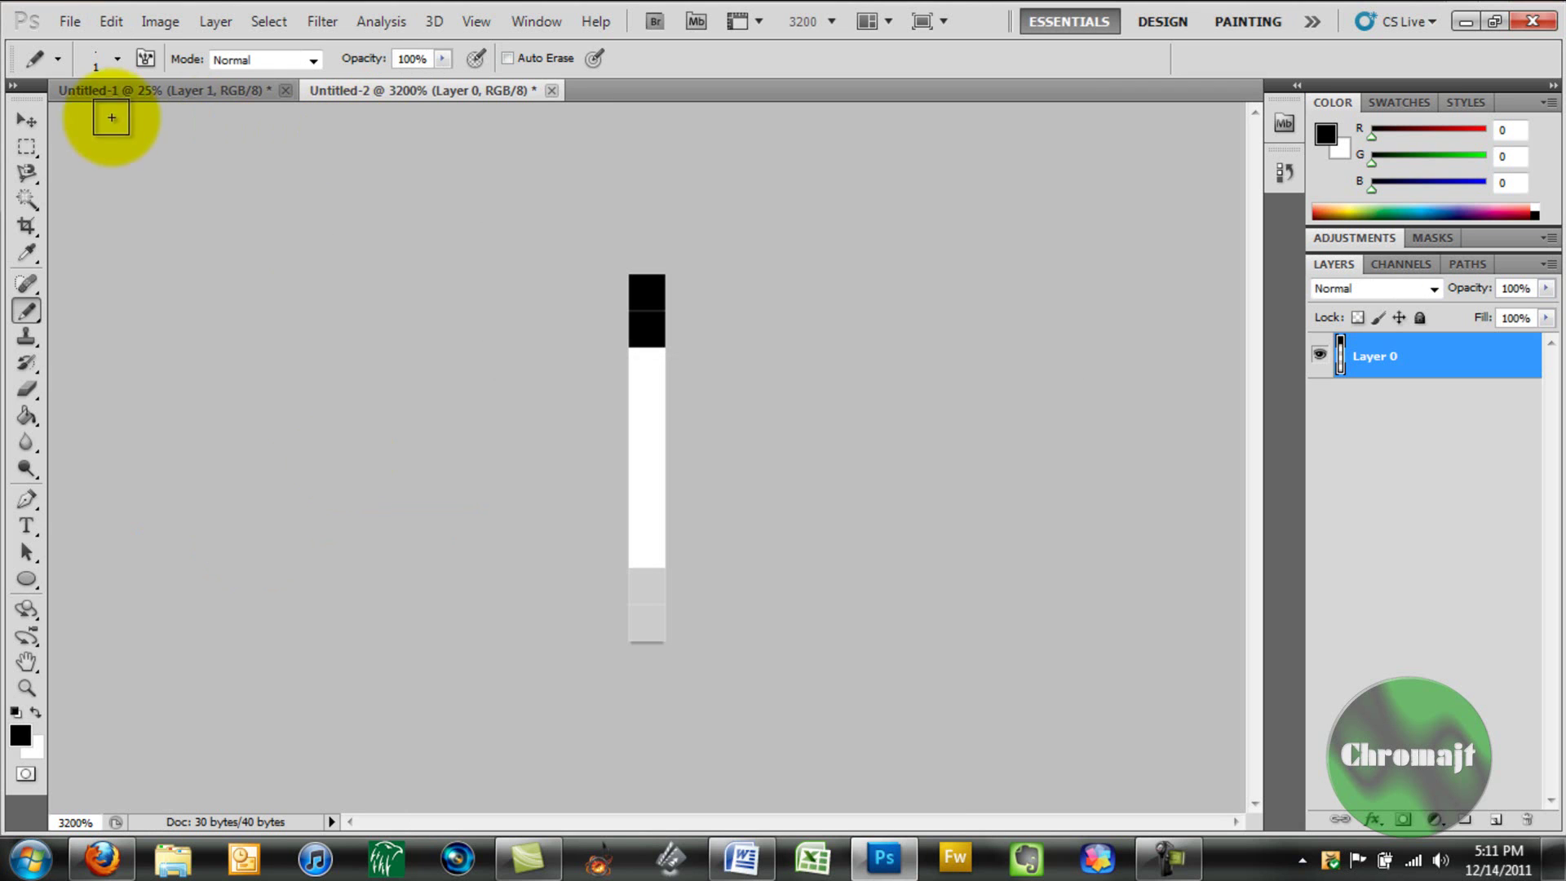
- Return to the Untitled-1 document, add a new layer beneath the white column, and undo the Pattern Overlay on it
click(121, 88)
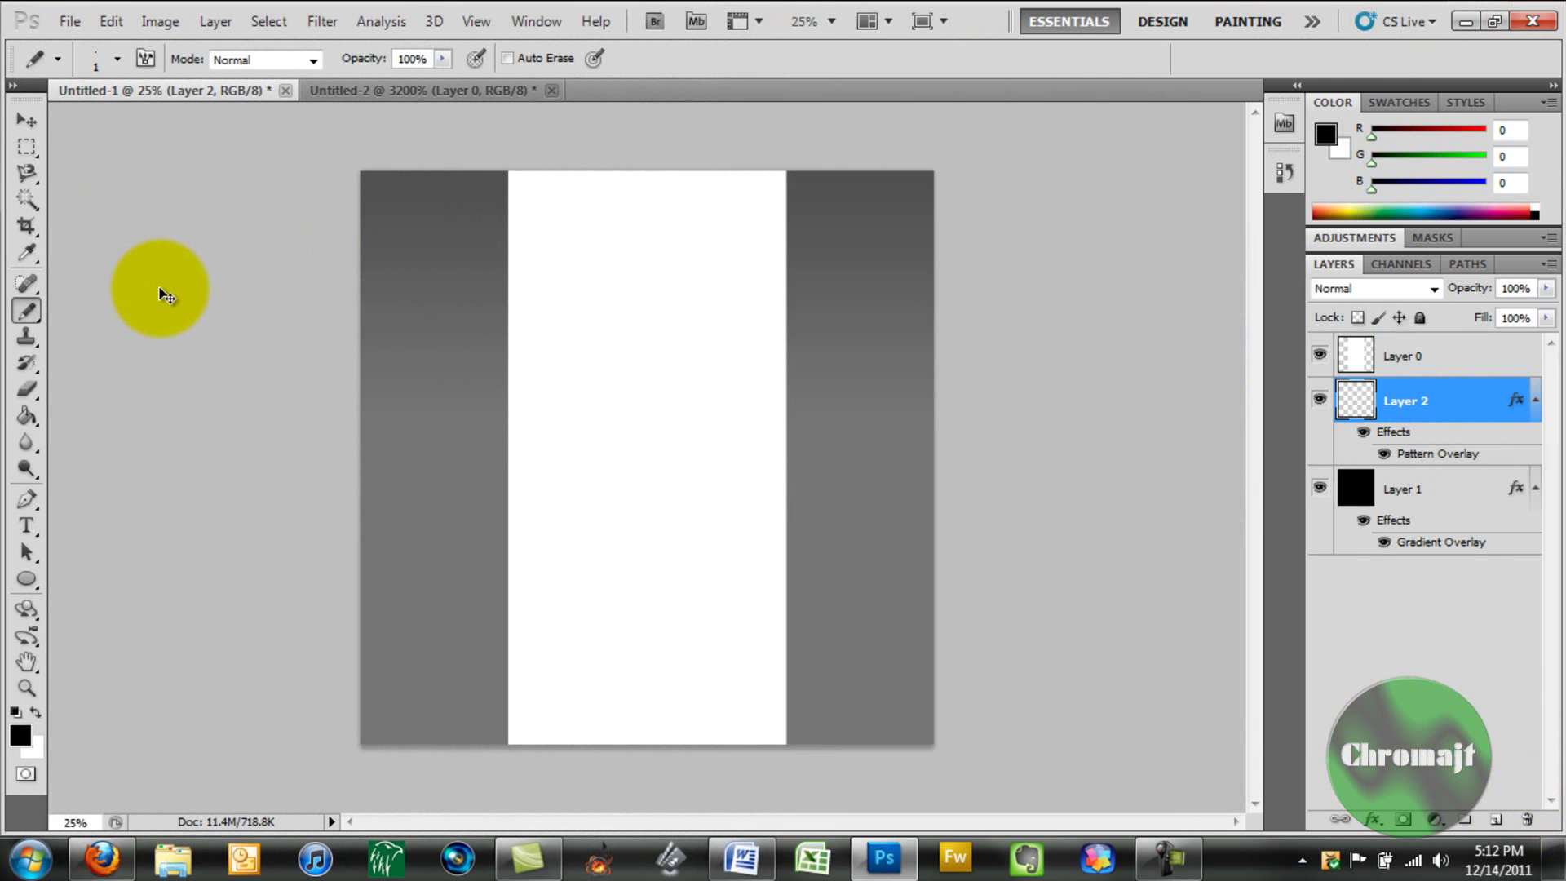
key(ctrl+z)
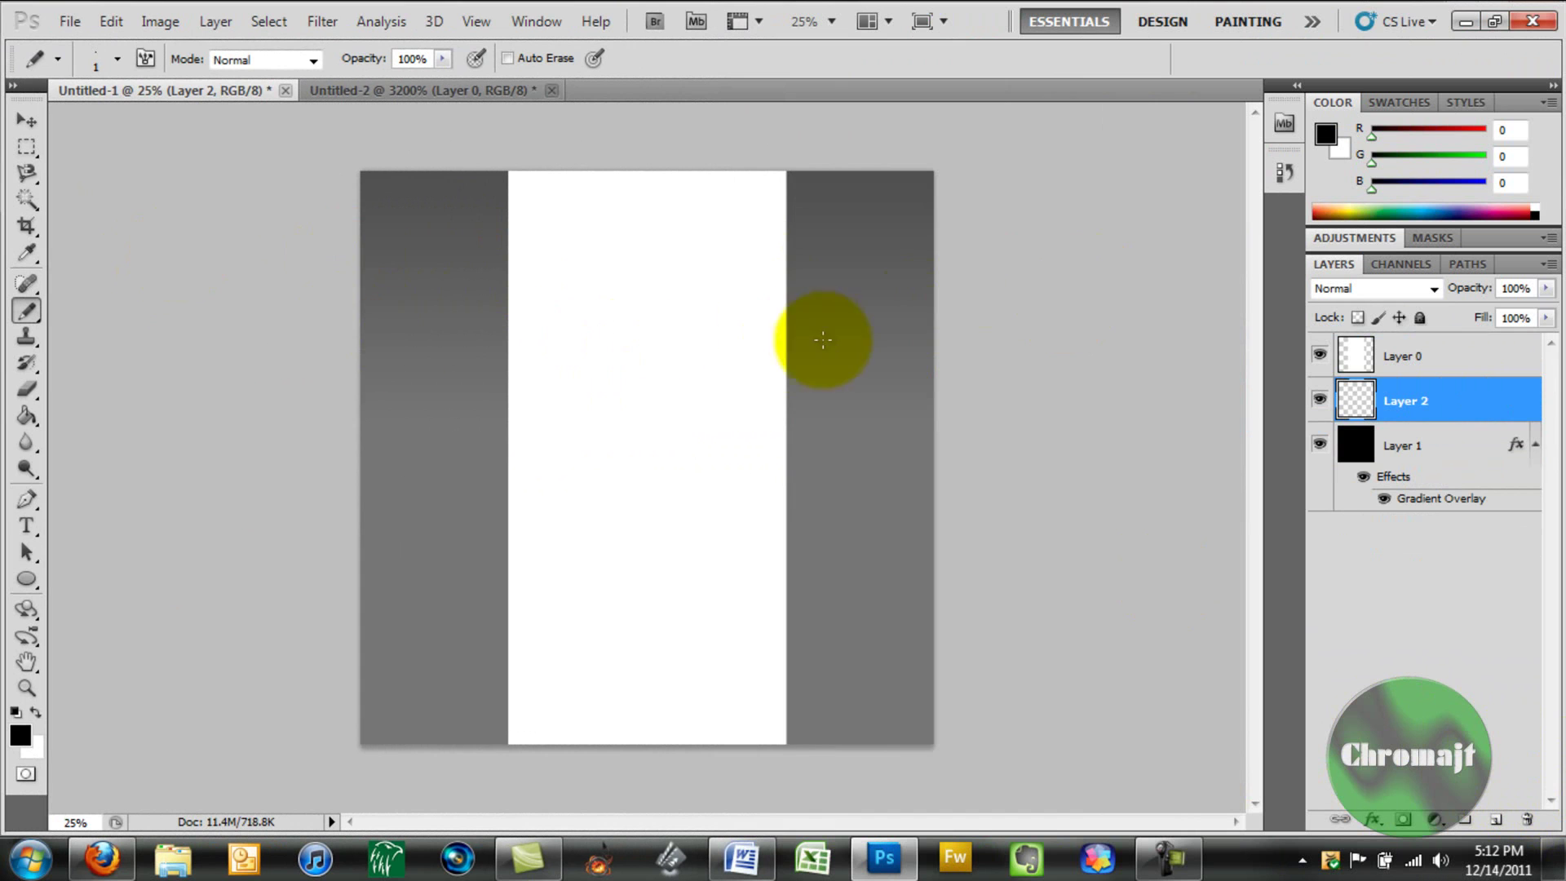
- Fill the empty Layer 2 with black using the Paint Bucket and set its blend mode to Screen
click(27, 415)
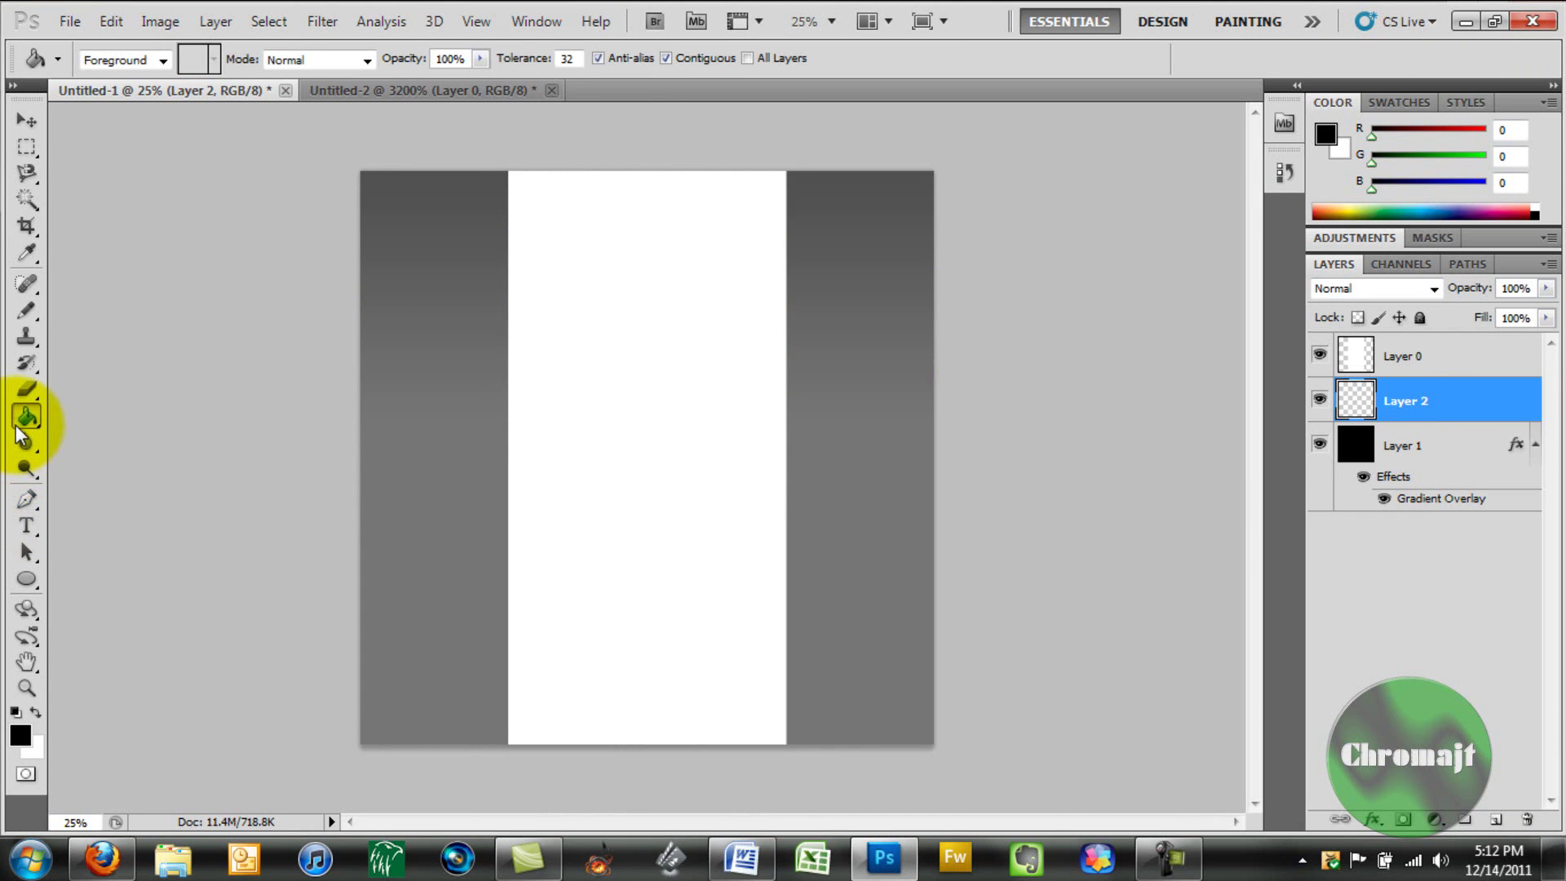
click(440, 371)
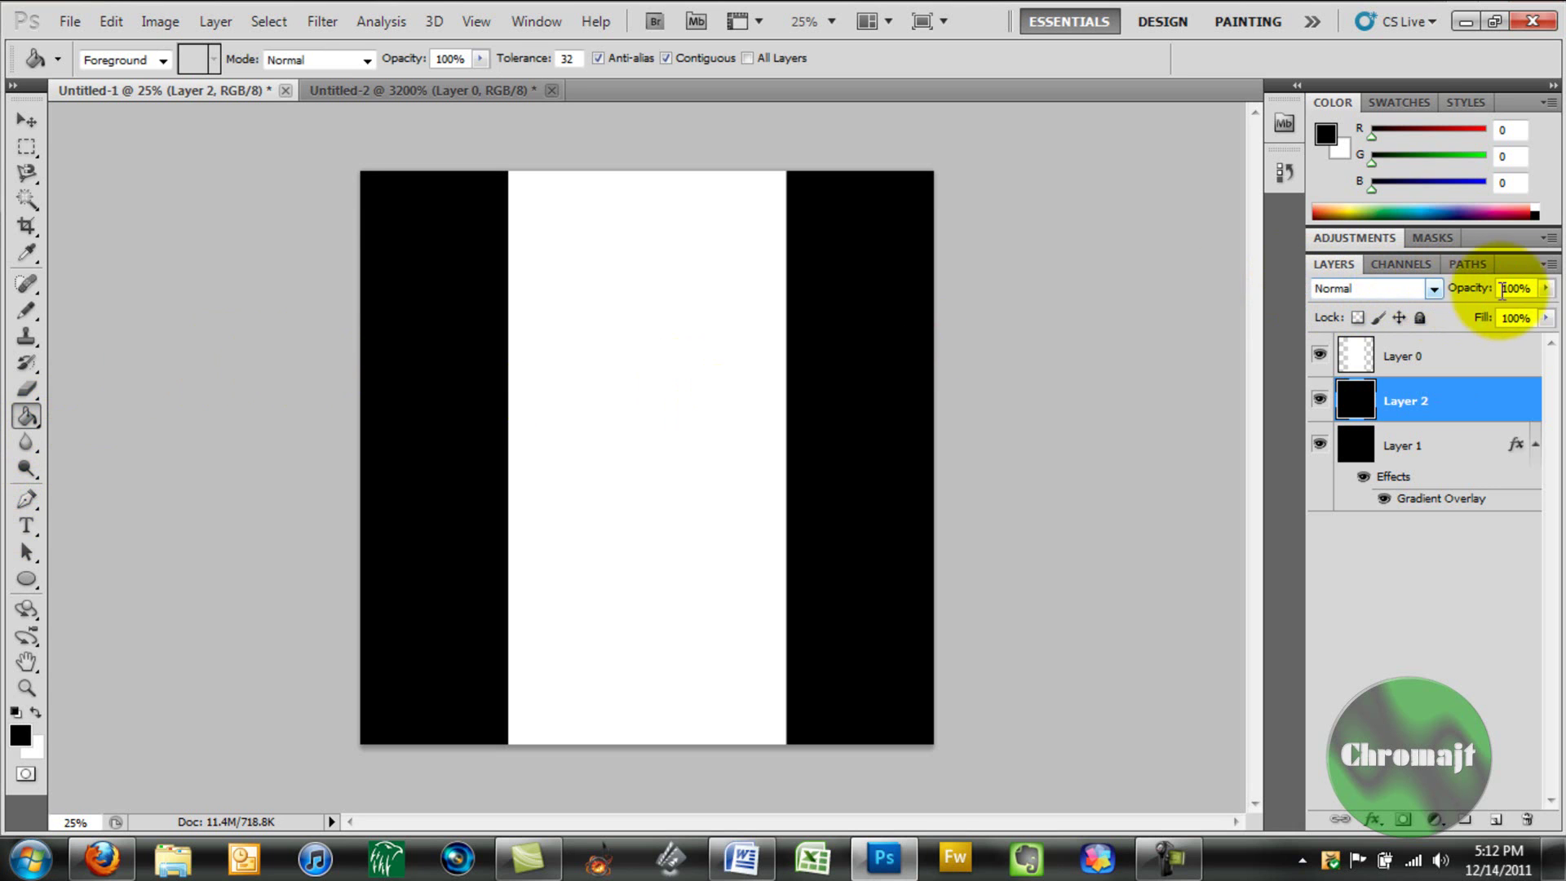
click(1438, 295)
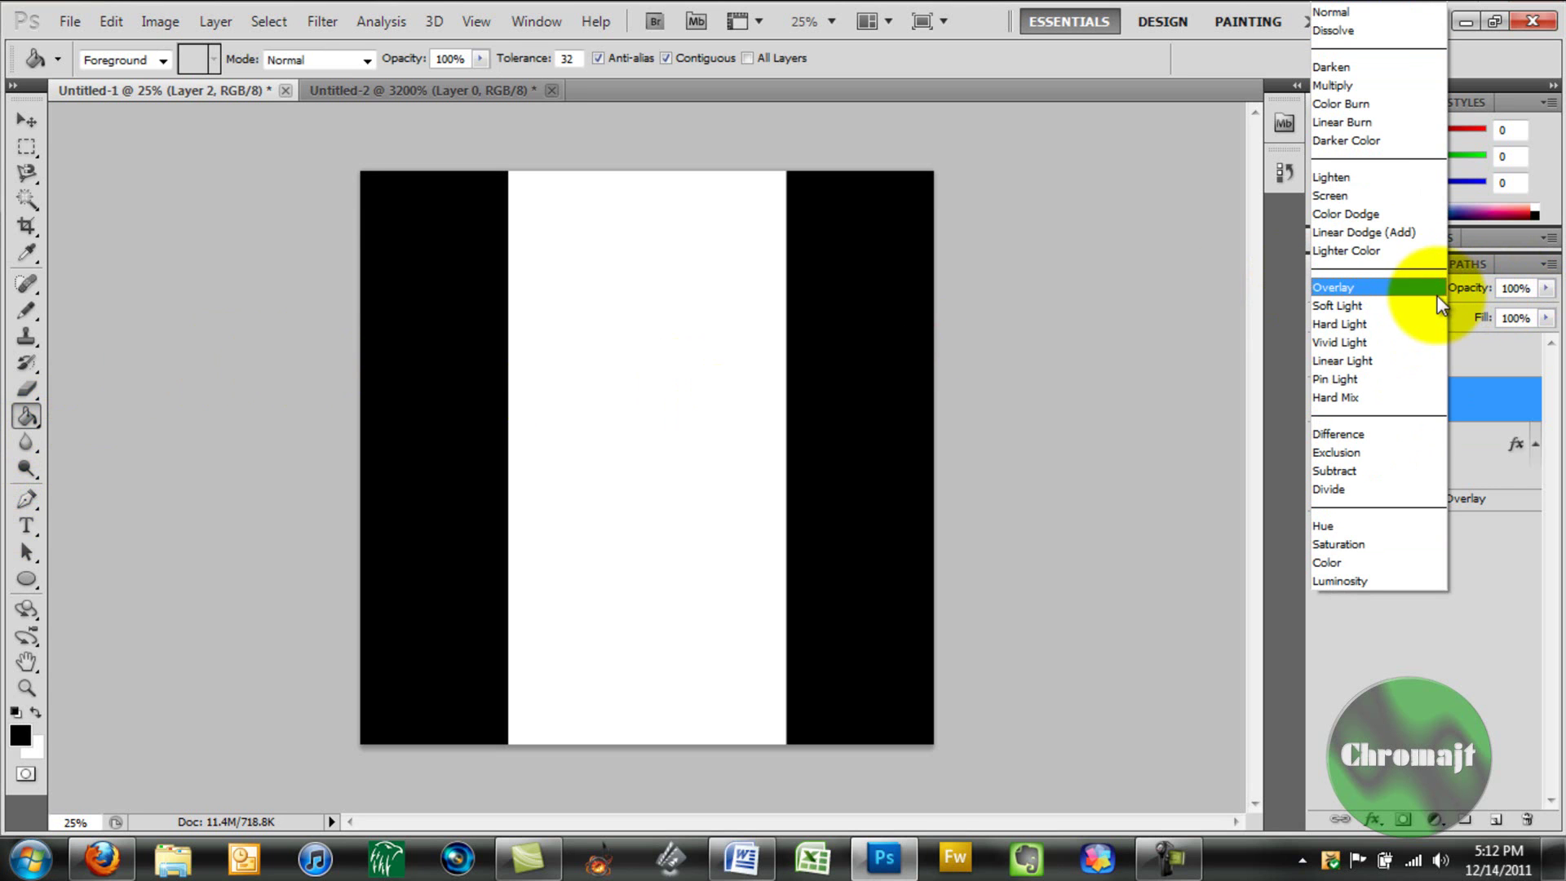
click(1392, 197)
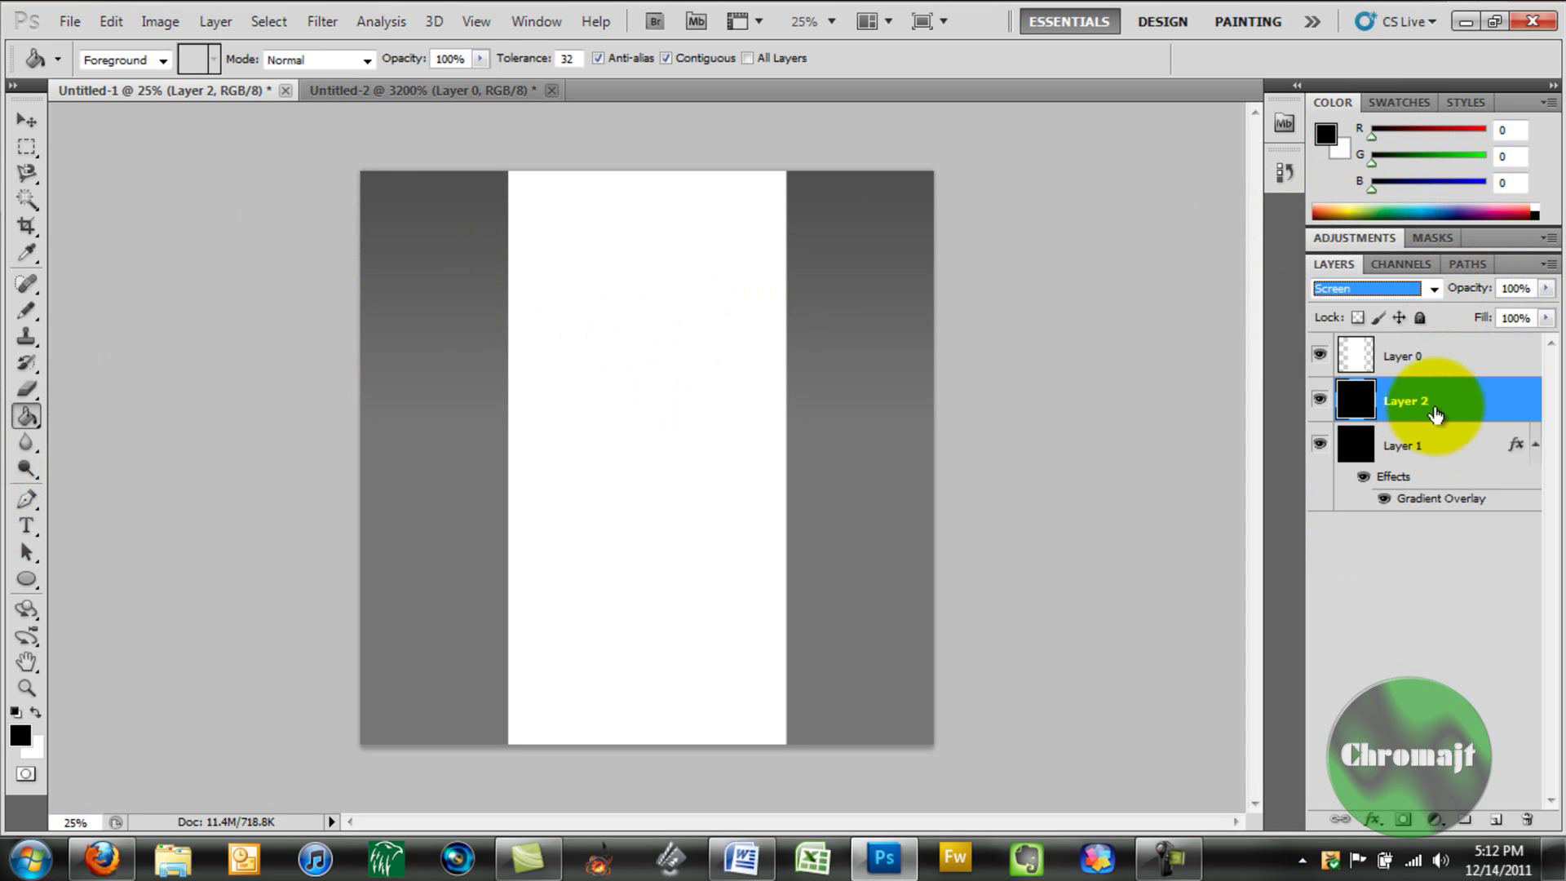
- Add a Pattern Overlay to Layer 2 using the newly defined stripe pattern, and set the layer's opacity to 20%
double_click(1485, 407)
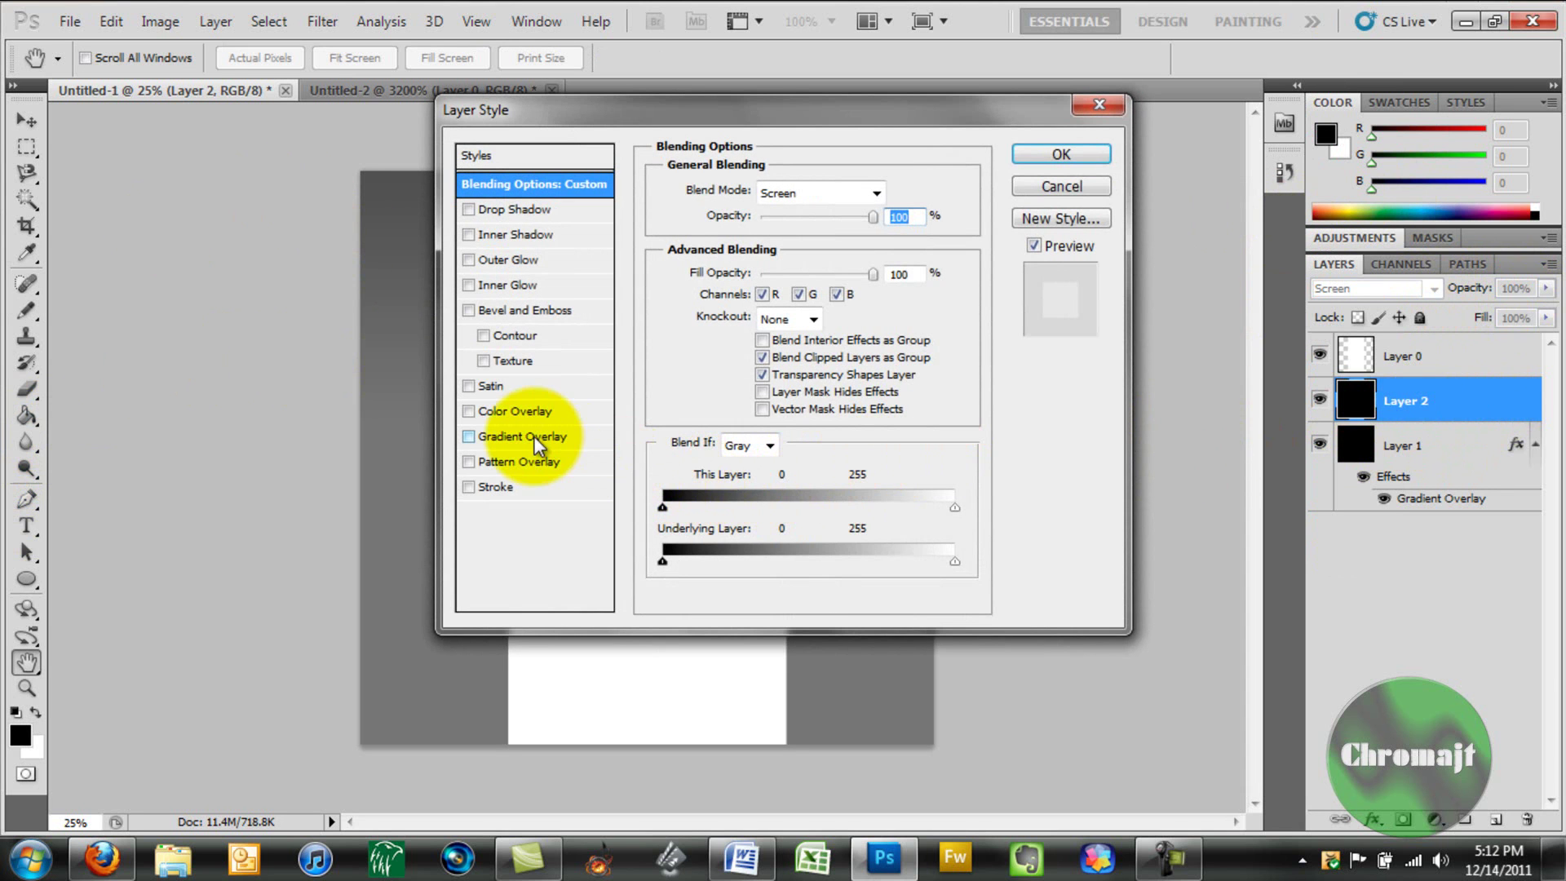
click(469, 462)
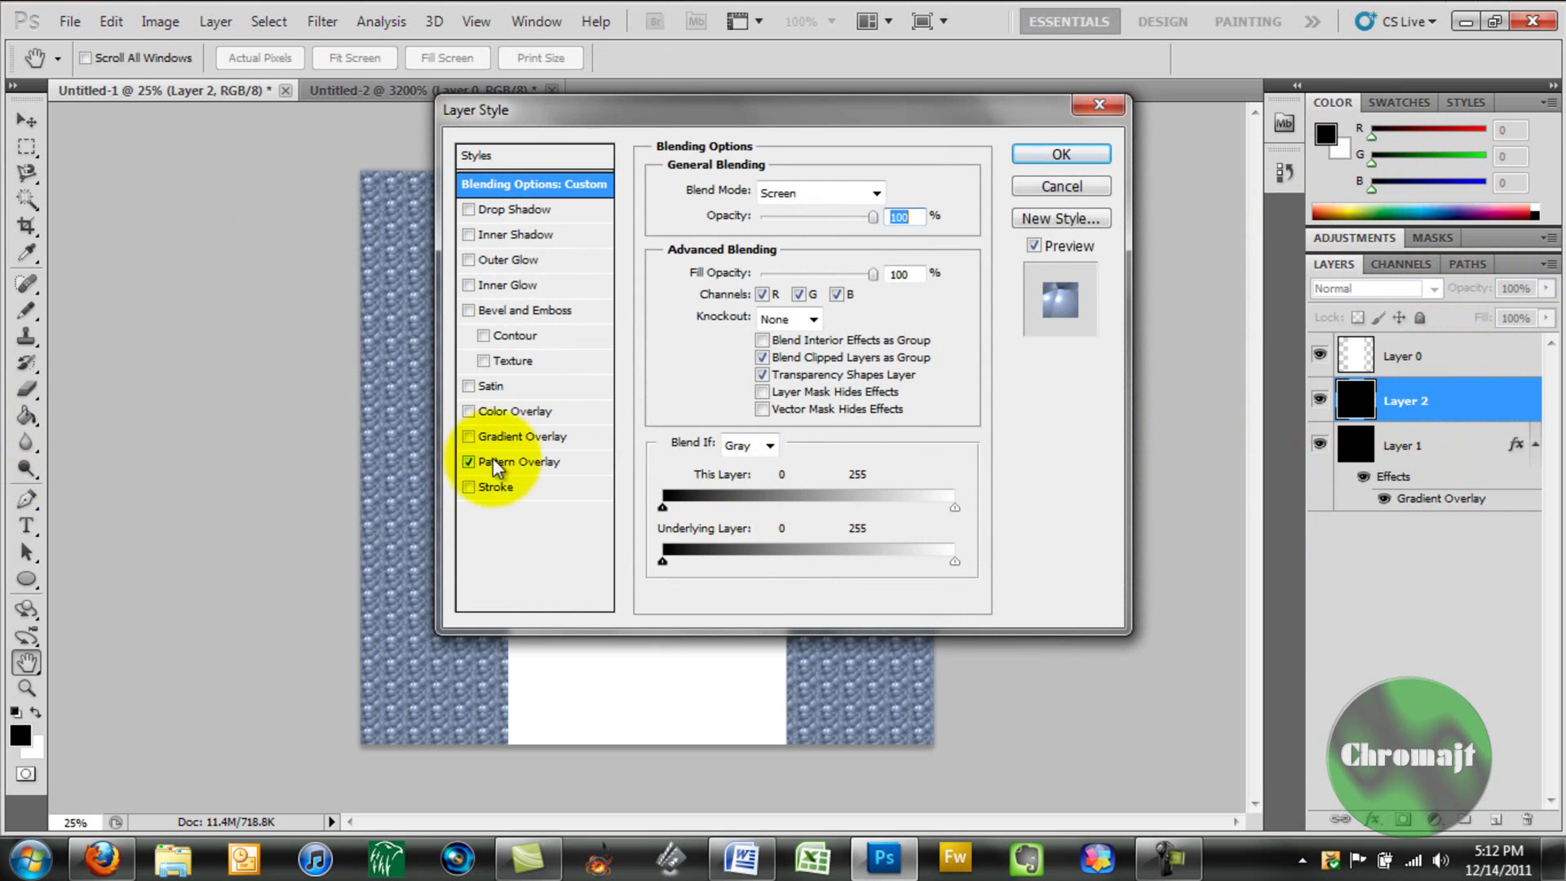
click(499, 462)
click(810, 266)
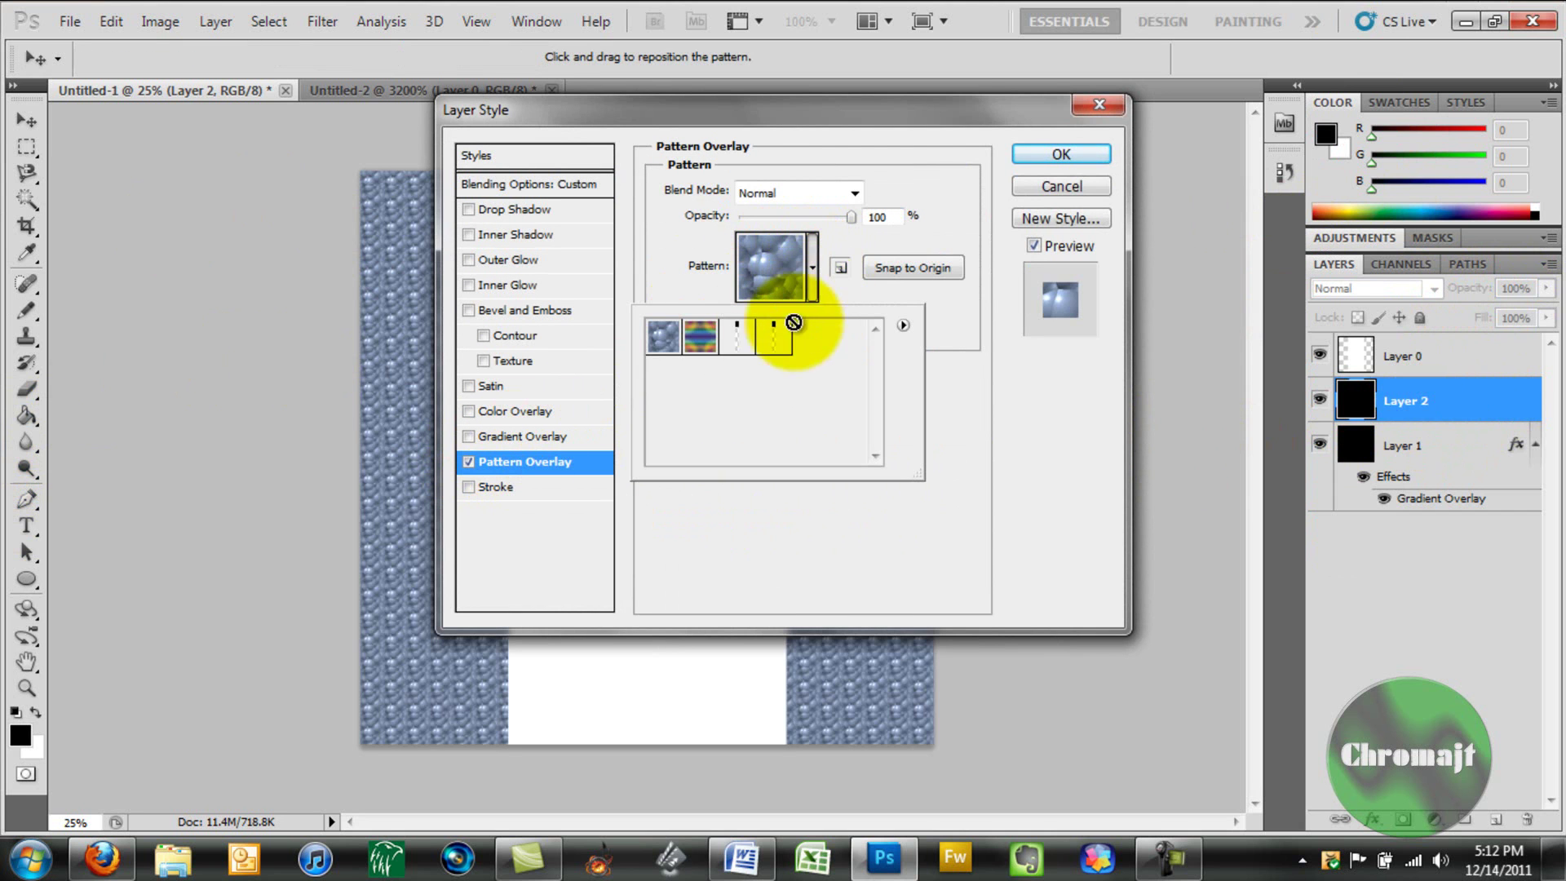
click(768, 337)
click(1057, 154)
click(1057, 154)
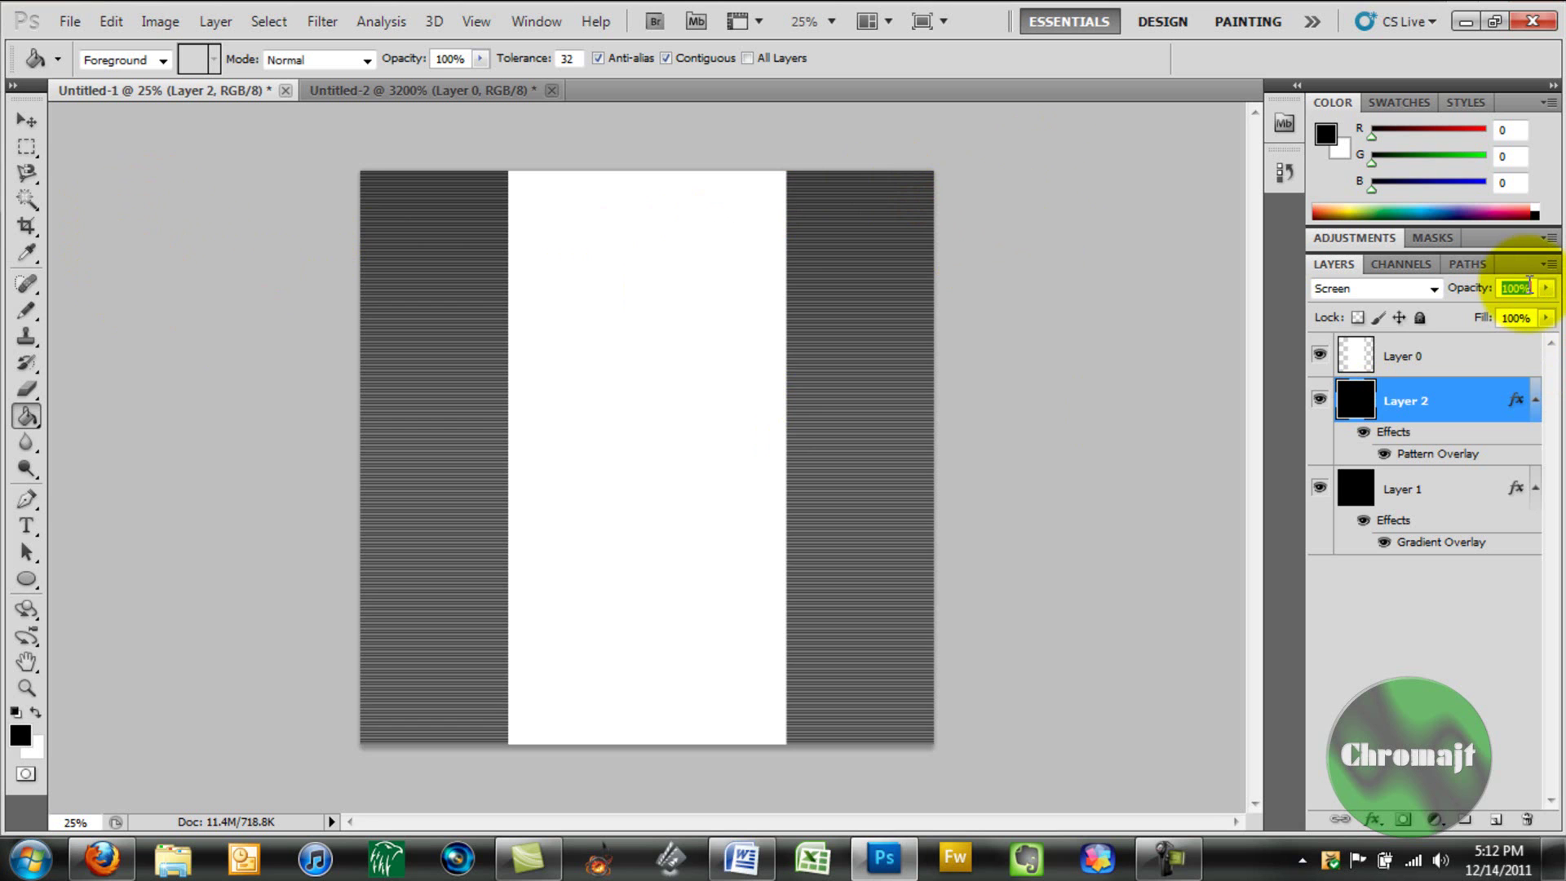
text(20)
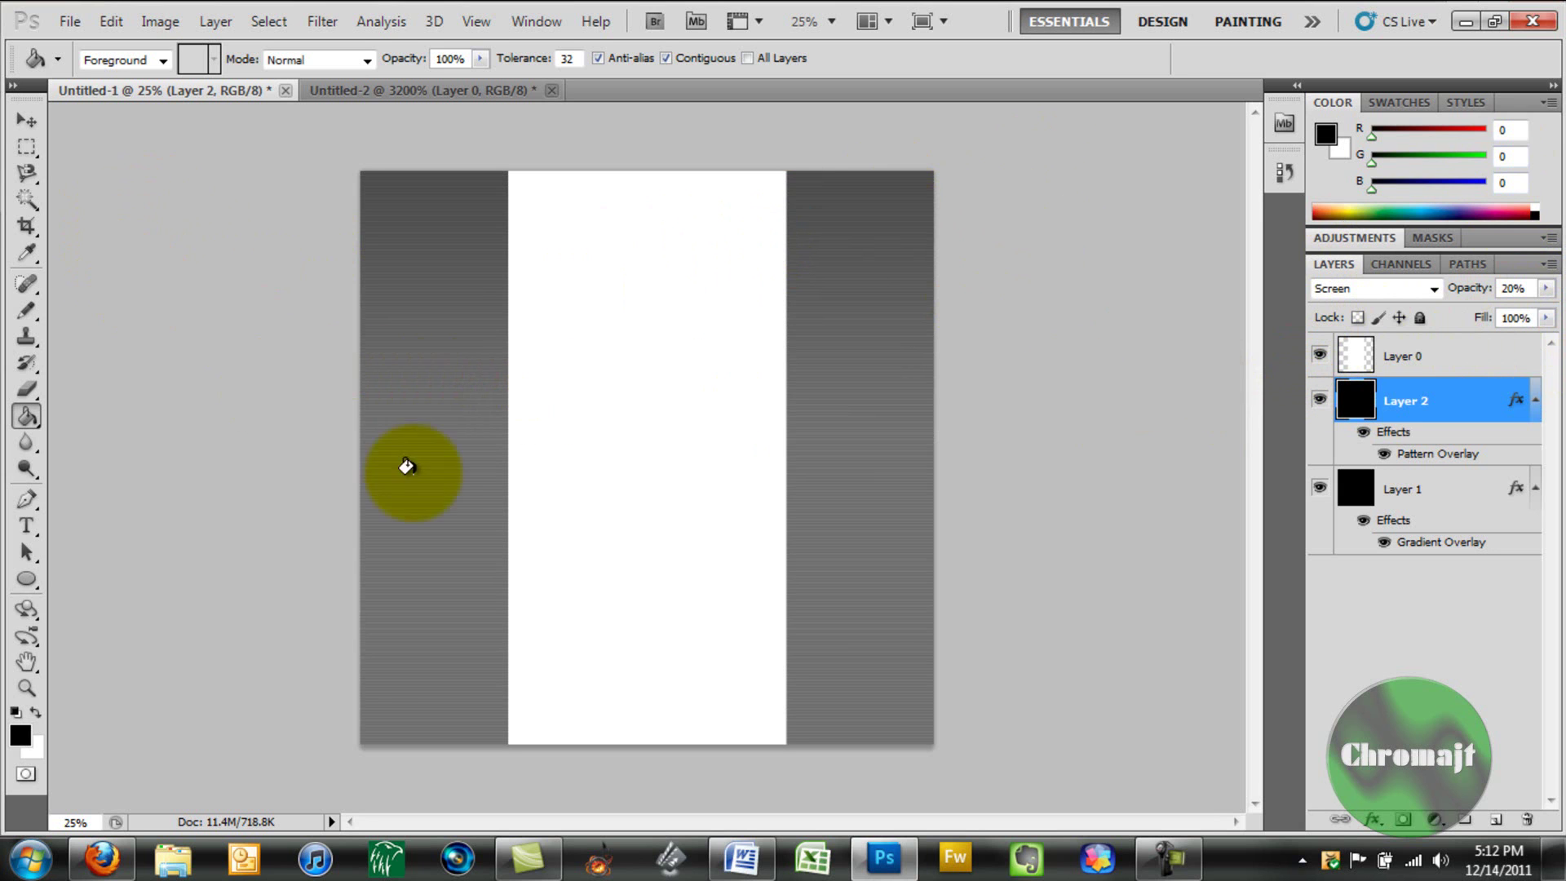
- Add a layer mask to Layer 2 and draw a black-to-white linear gradient on it from near the top to below the canvas
click(1404, 819)
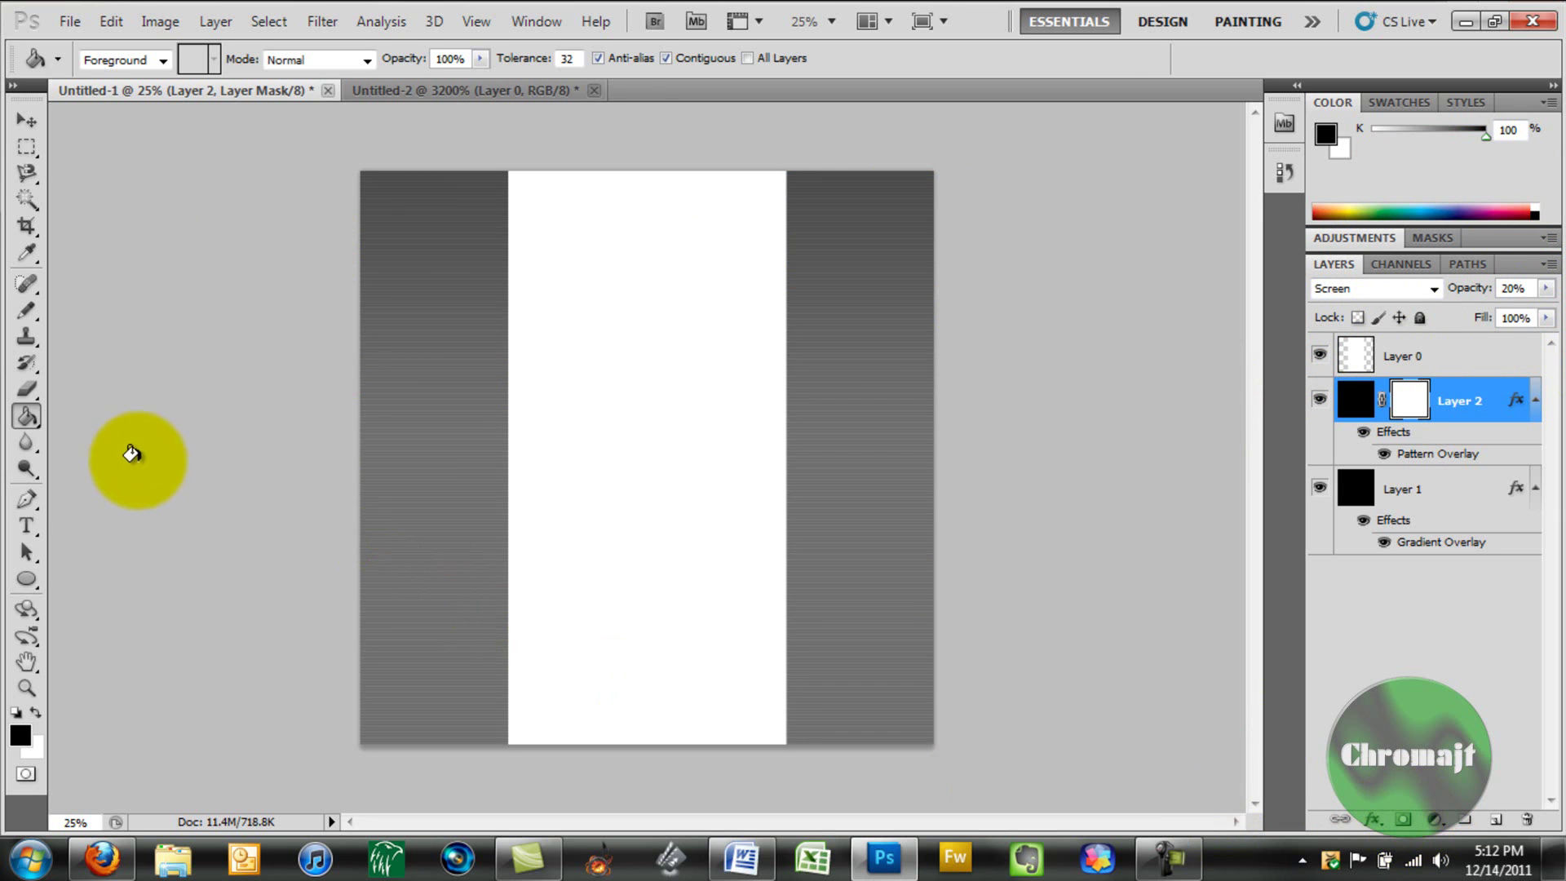
right_click(27, 417)
click(63, 414)
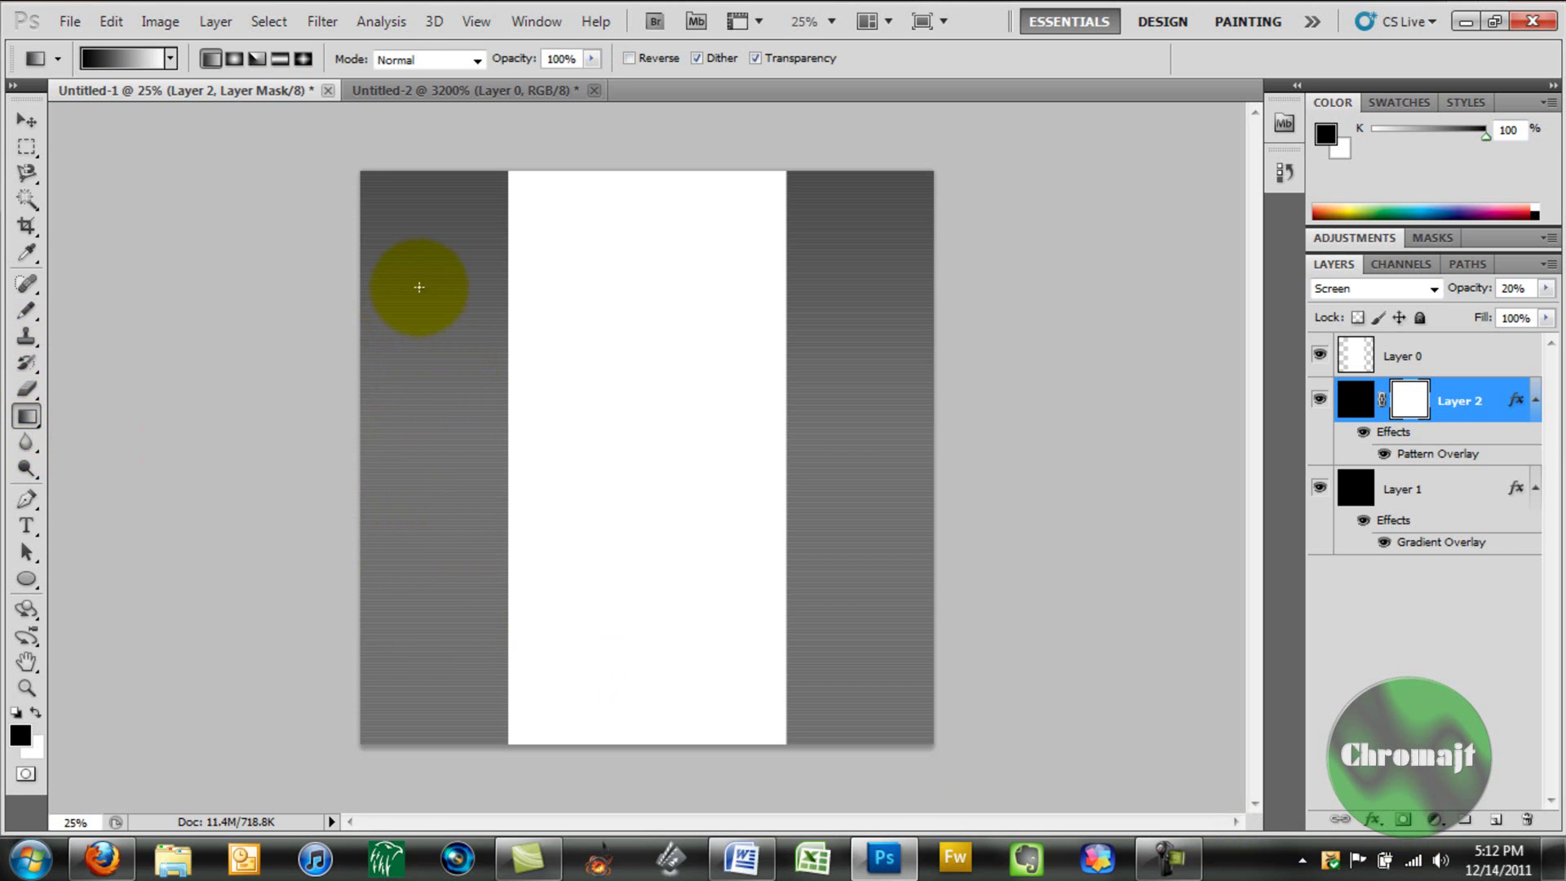
drag(426, 307, 415, 844)
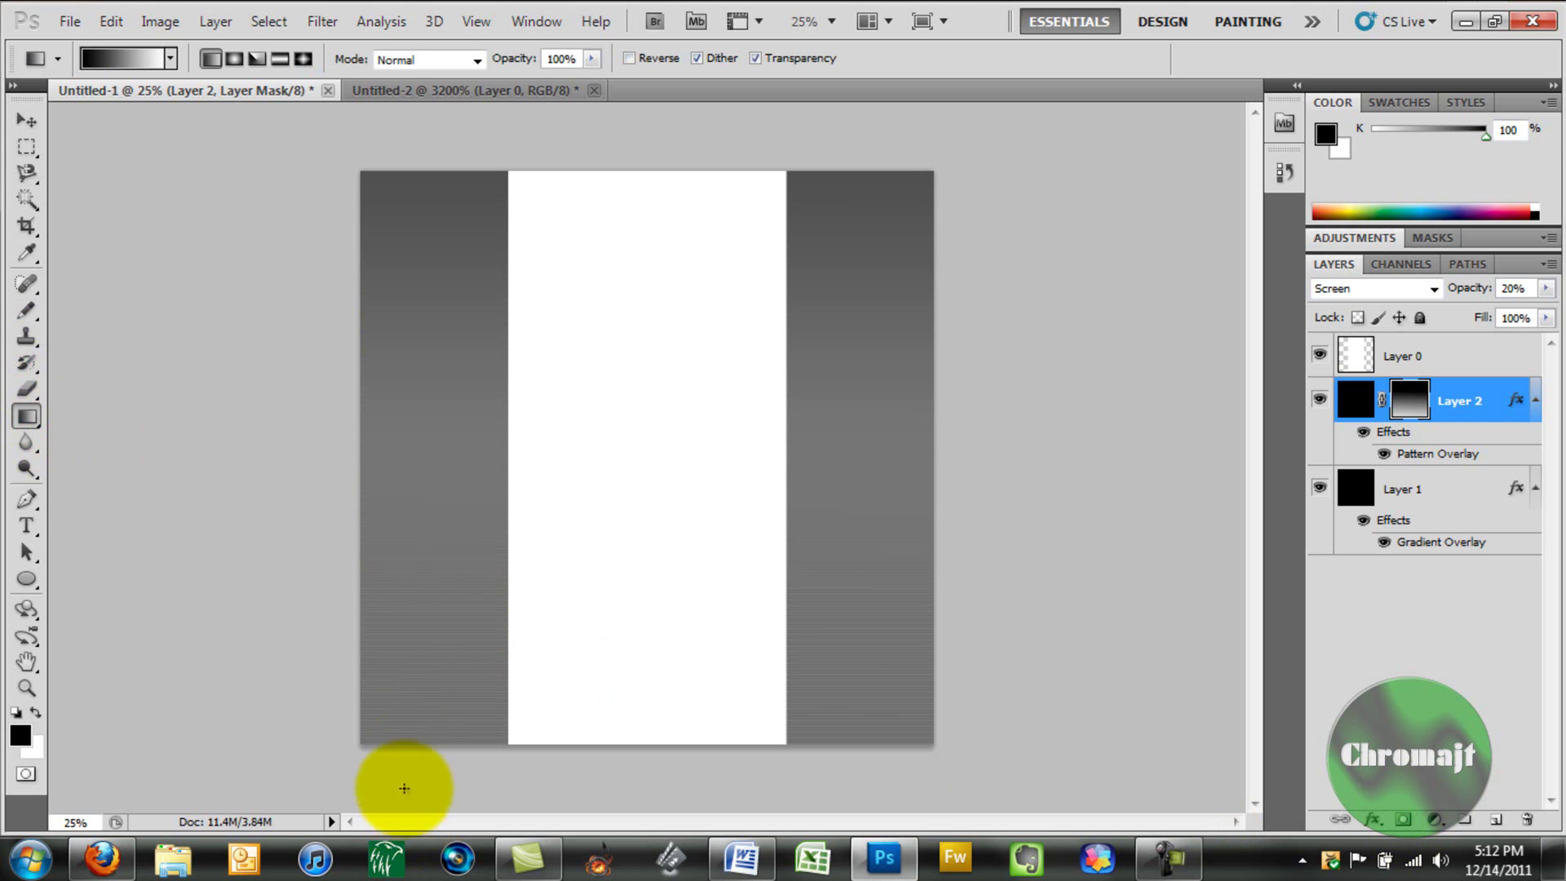
- Try vertical gradients on Layer 2's mask drawn from bottom to top, one from below the canvas and one from mid-height
key(ctrl+z)
mouse_move(463, 155)
mouse_down()
mouse_move(464, 793)
mouse_move(471, 321)
mouse_move(503, 147)
mouse_move(471, 142)
mouse_up()
key(ctrl+z)
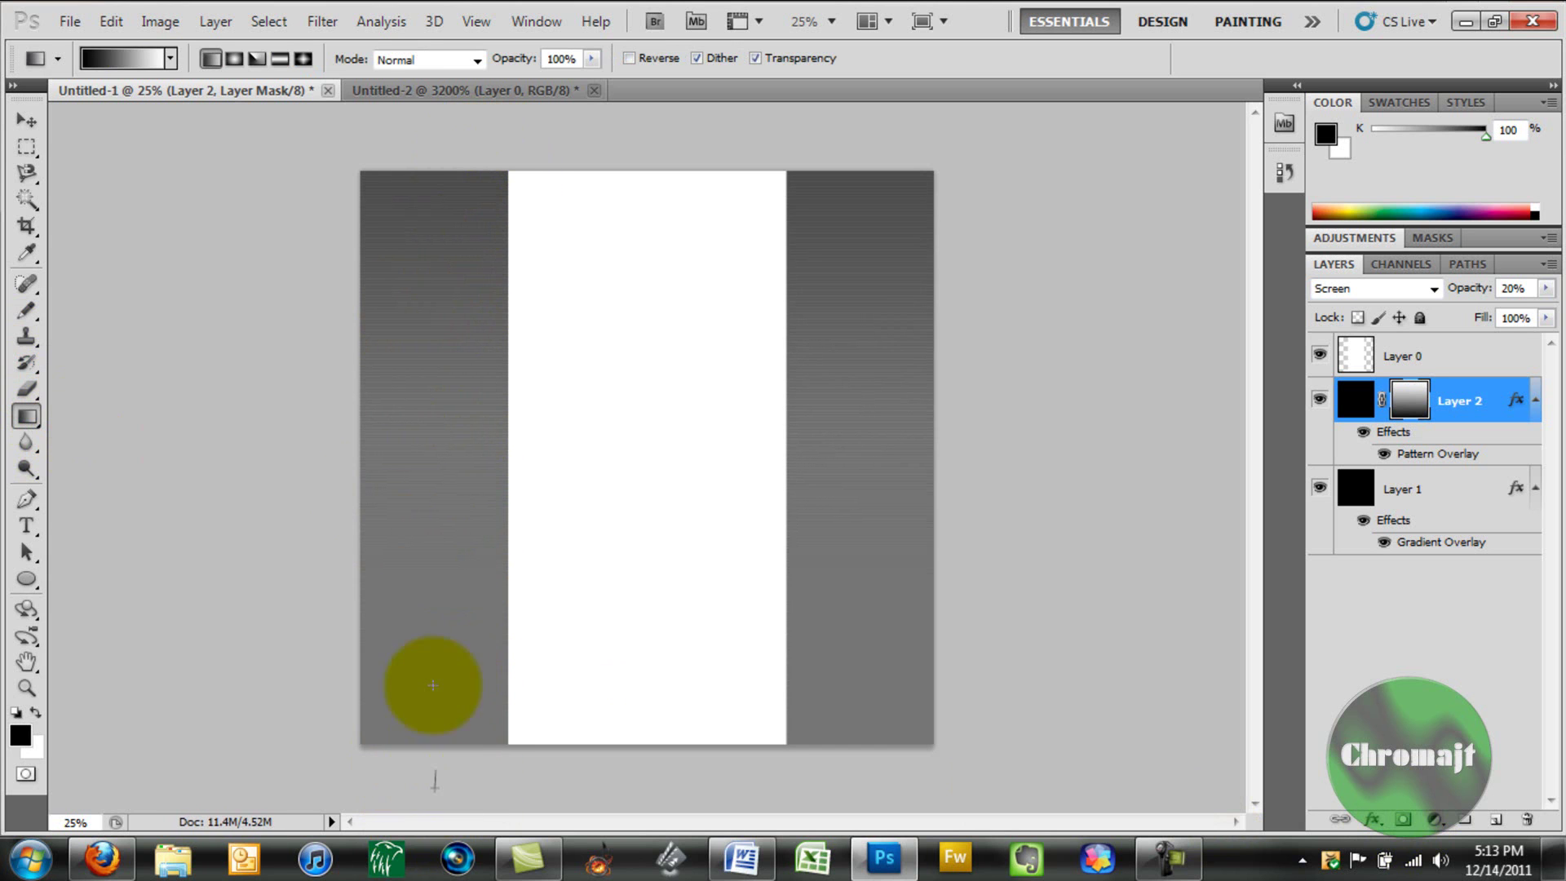
drag(437, 786, 414, 130)
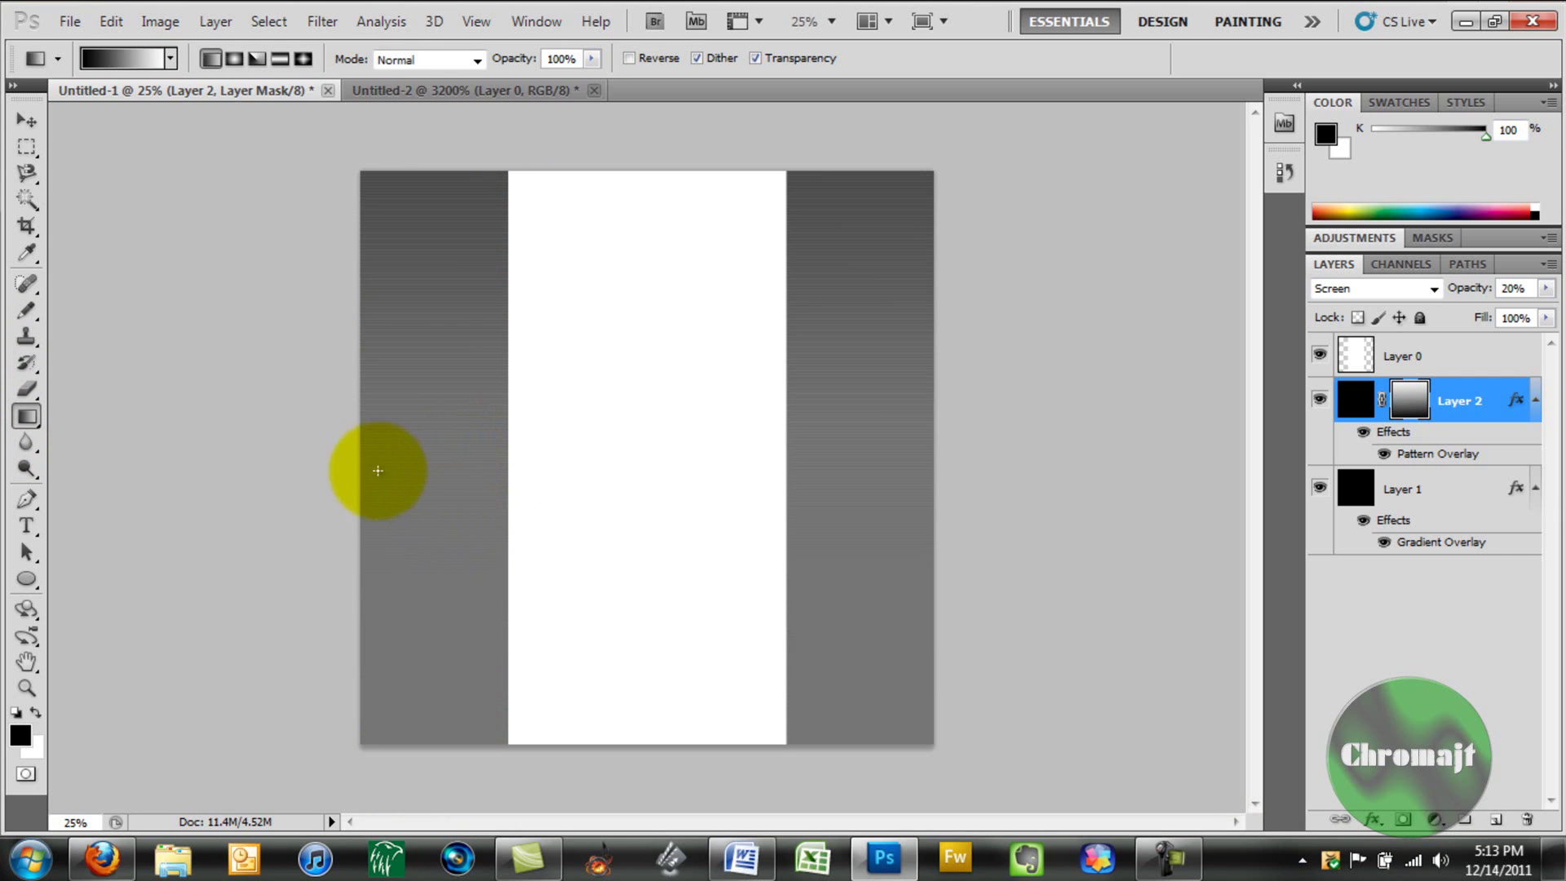
drag(428, 532, 437, 154)
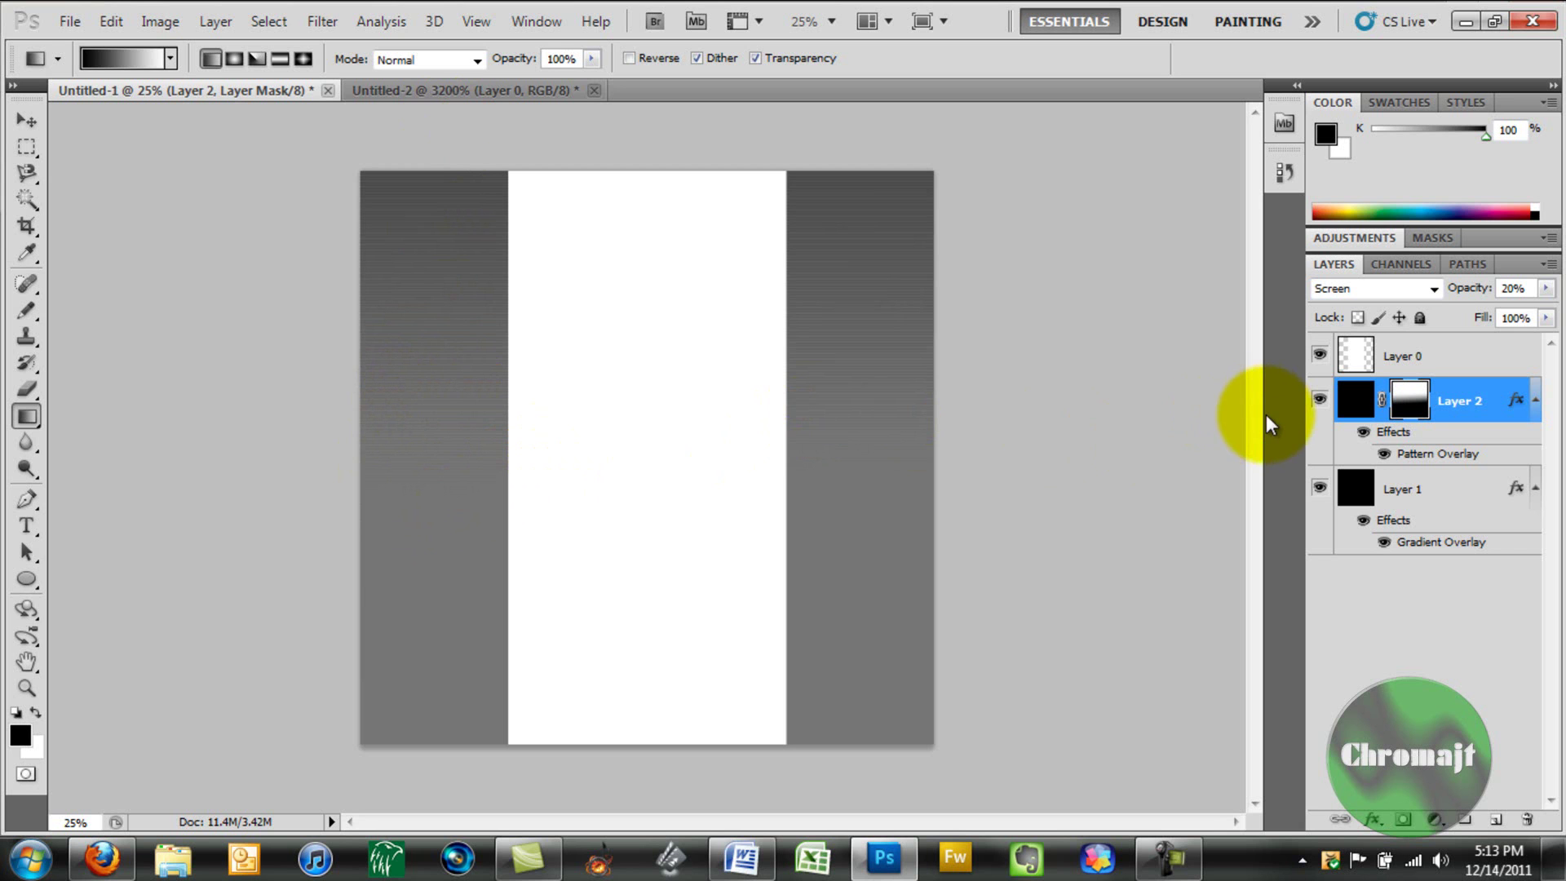
- Redraw the gradient on Layer 2's mask diagonally from the lower-left canvas corner to beyond the upper-right corner
drag(410, 693, 658, 108)
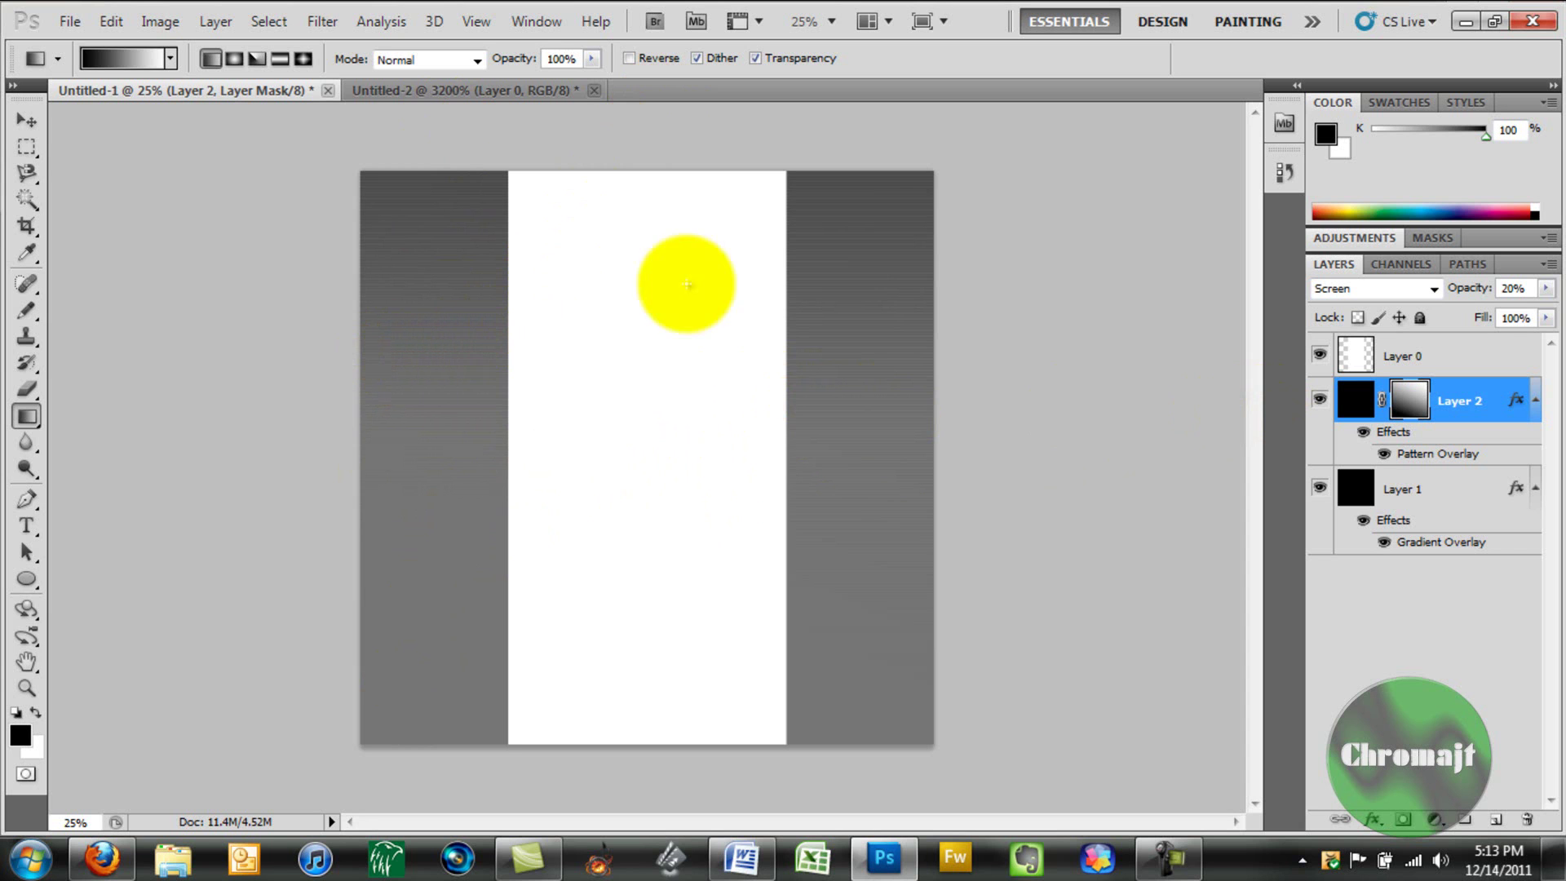
key(ctrl+z)
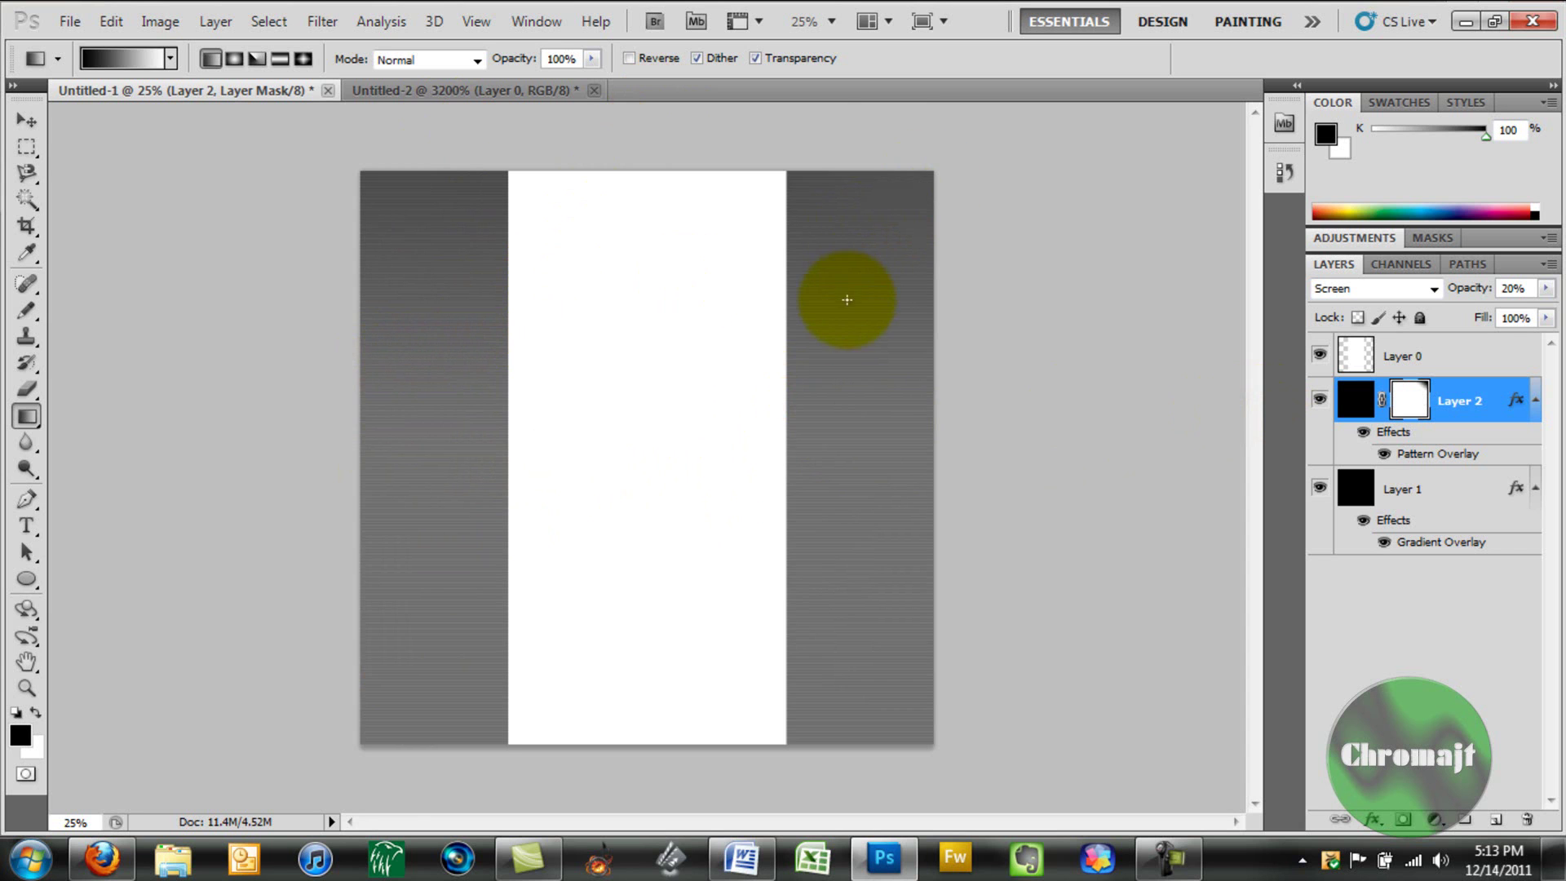
mouse_move(367, 745)
mouse_down()
mouse_move(943, 140)
mouse_move(1064, 86)
mouse_up()
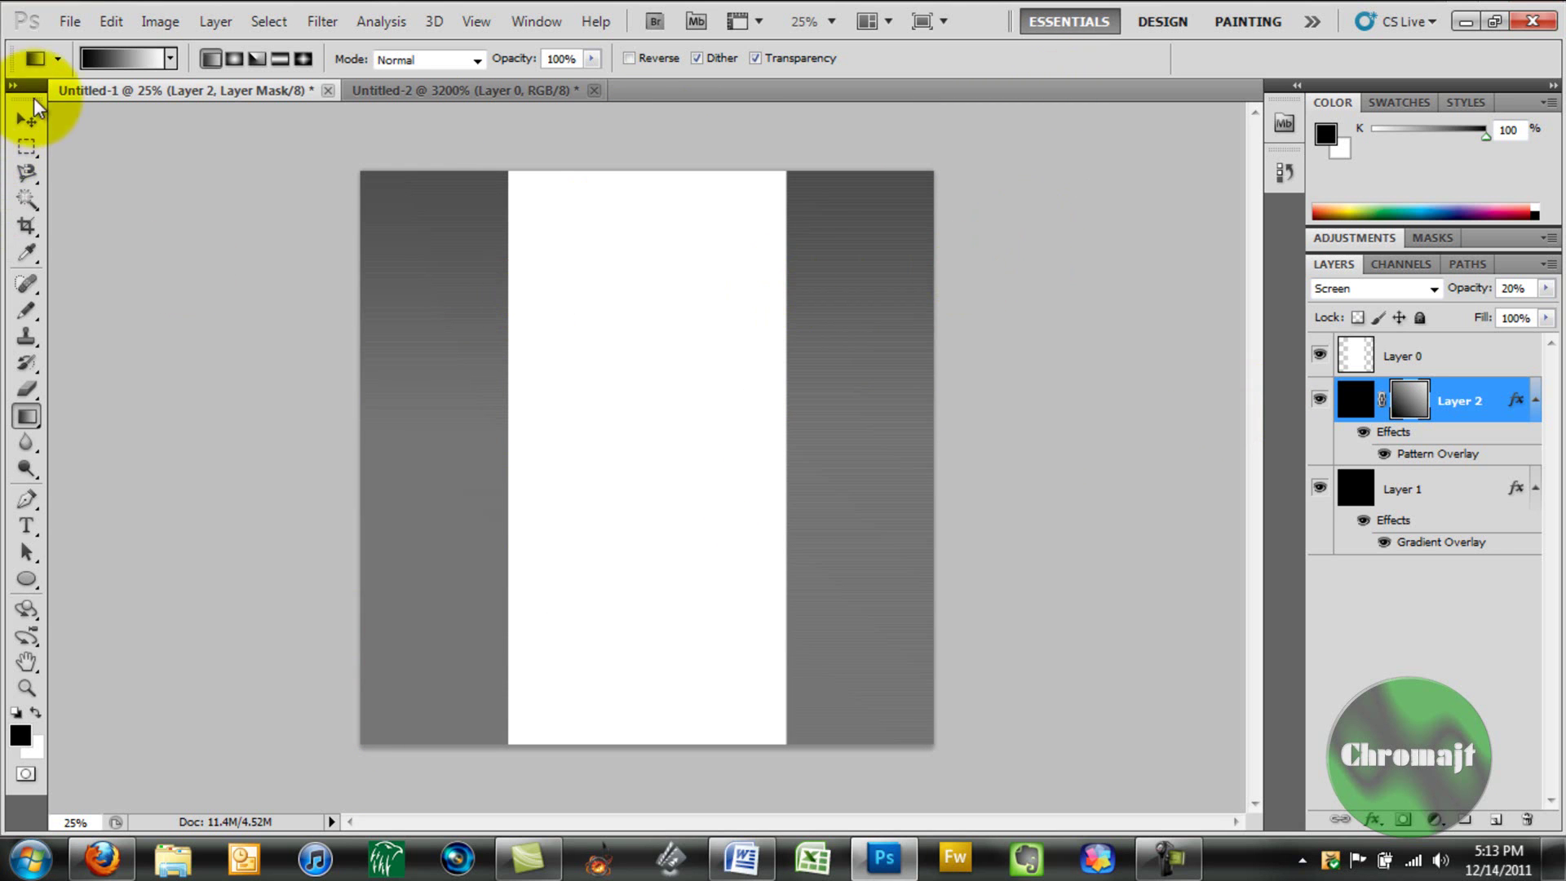
- Open New Bug 12-13-11.png from the Grapics folder on the F: drive, accepting the loss of its Fireworks data
double_click(145, 169)
click(512, 347)
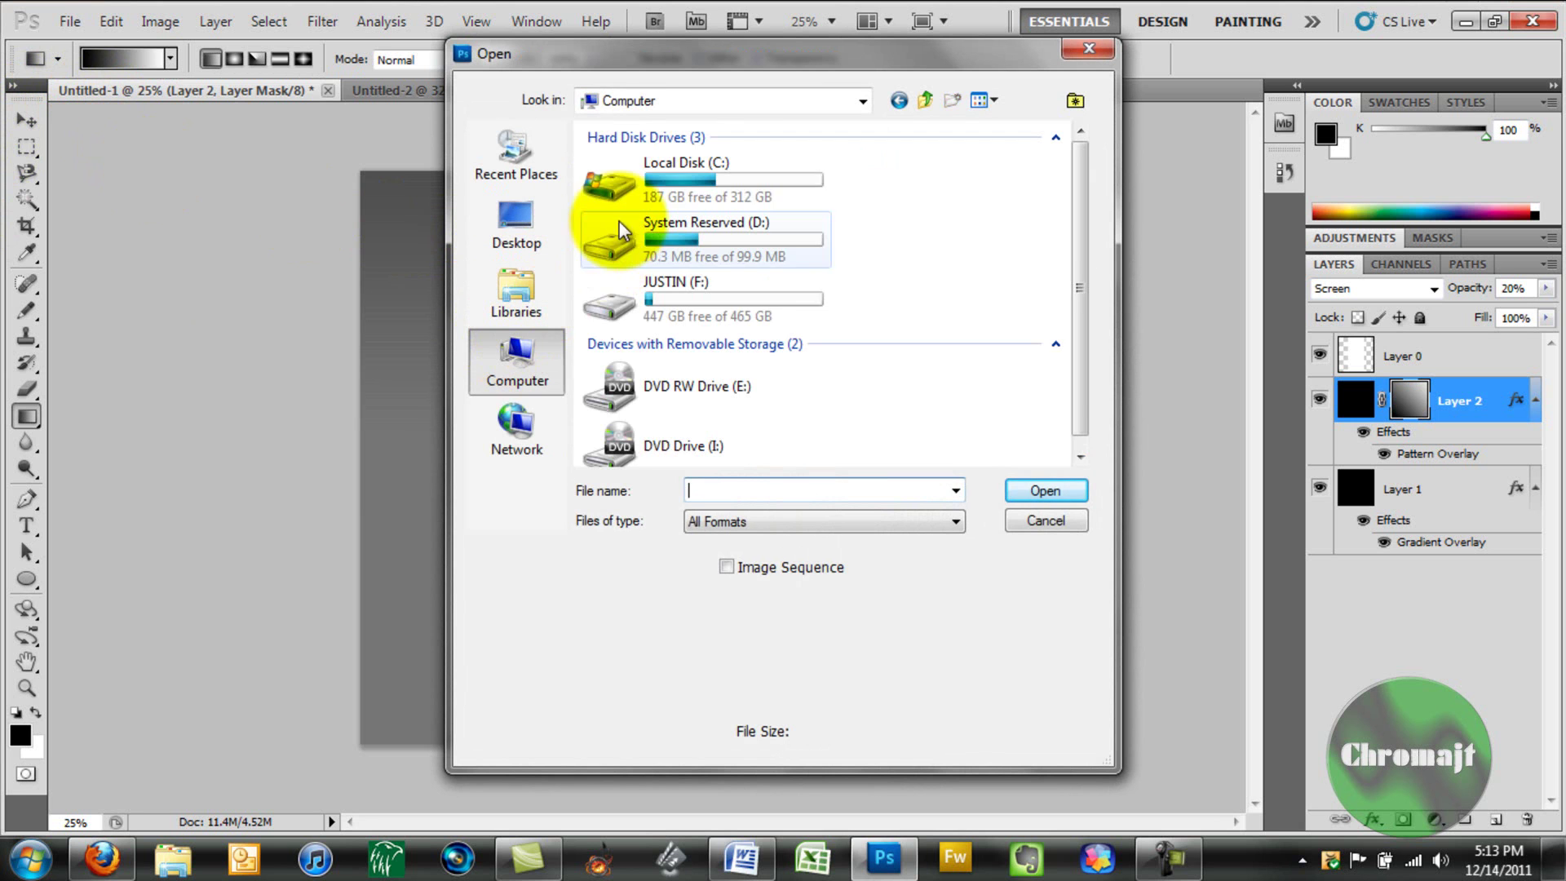
double_click(594, 319)
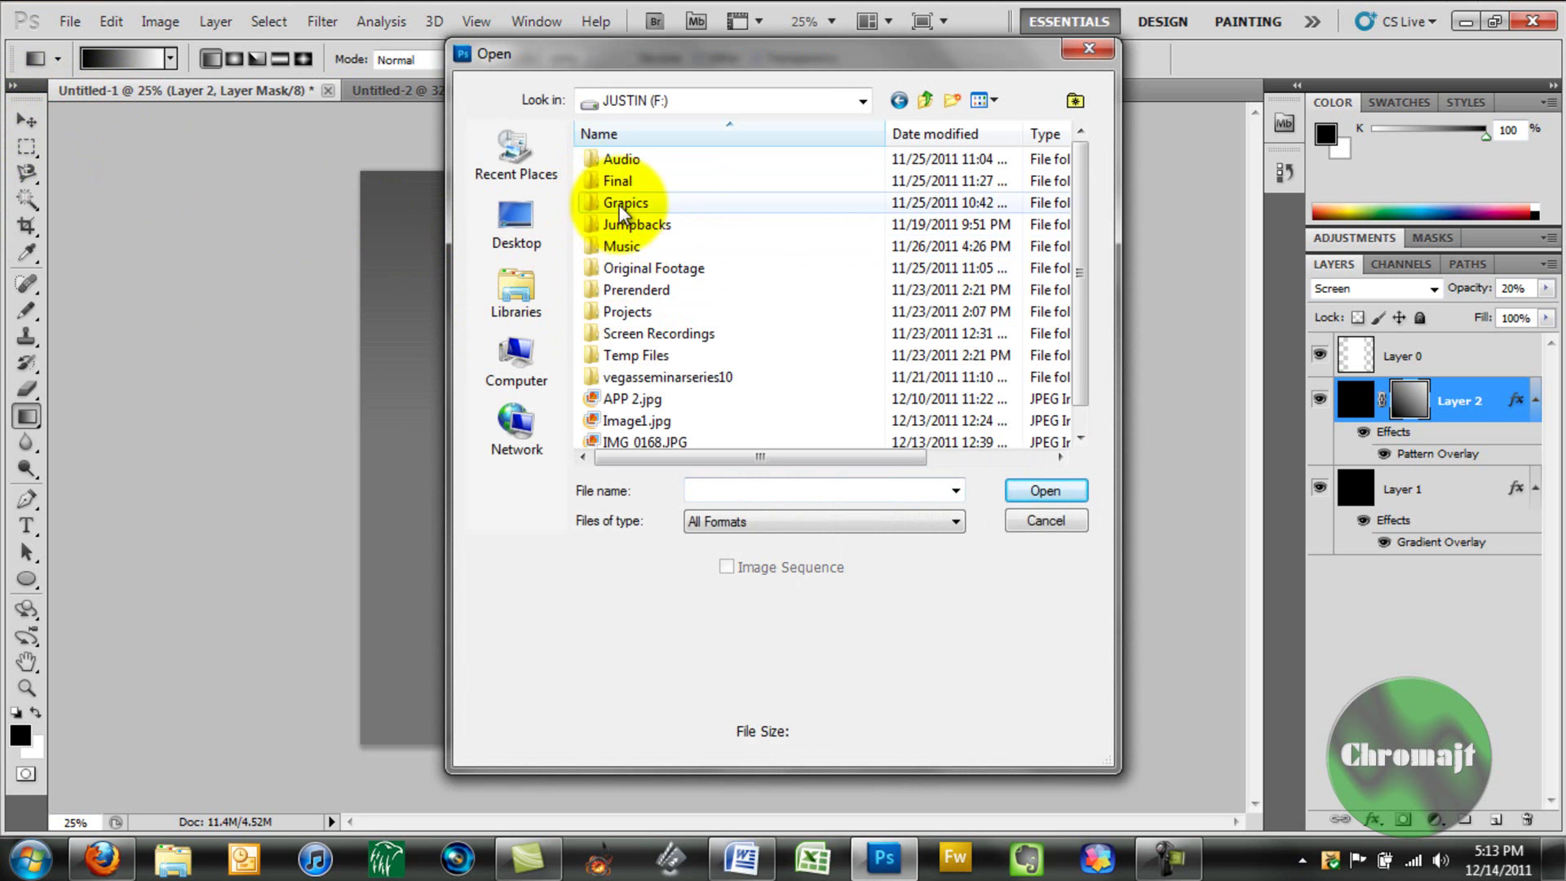
click(621, 211)
double_click(618, 200)
scroll(717, 245, down, 3)
click(627, 360)
double_click(626, 360)
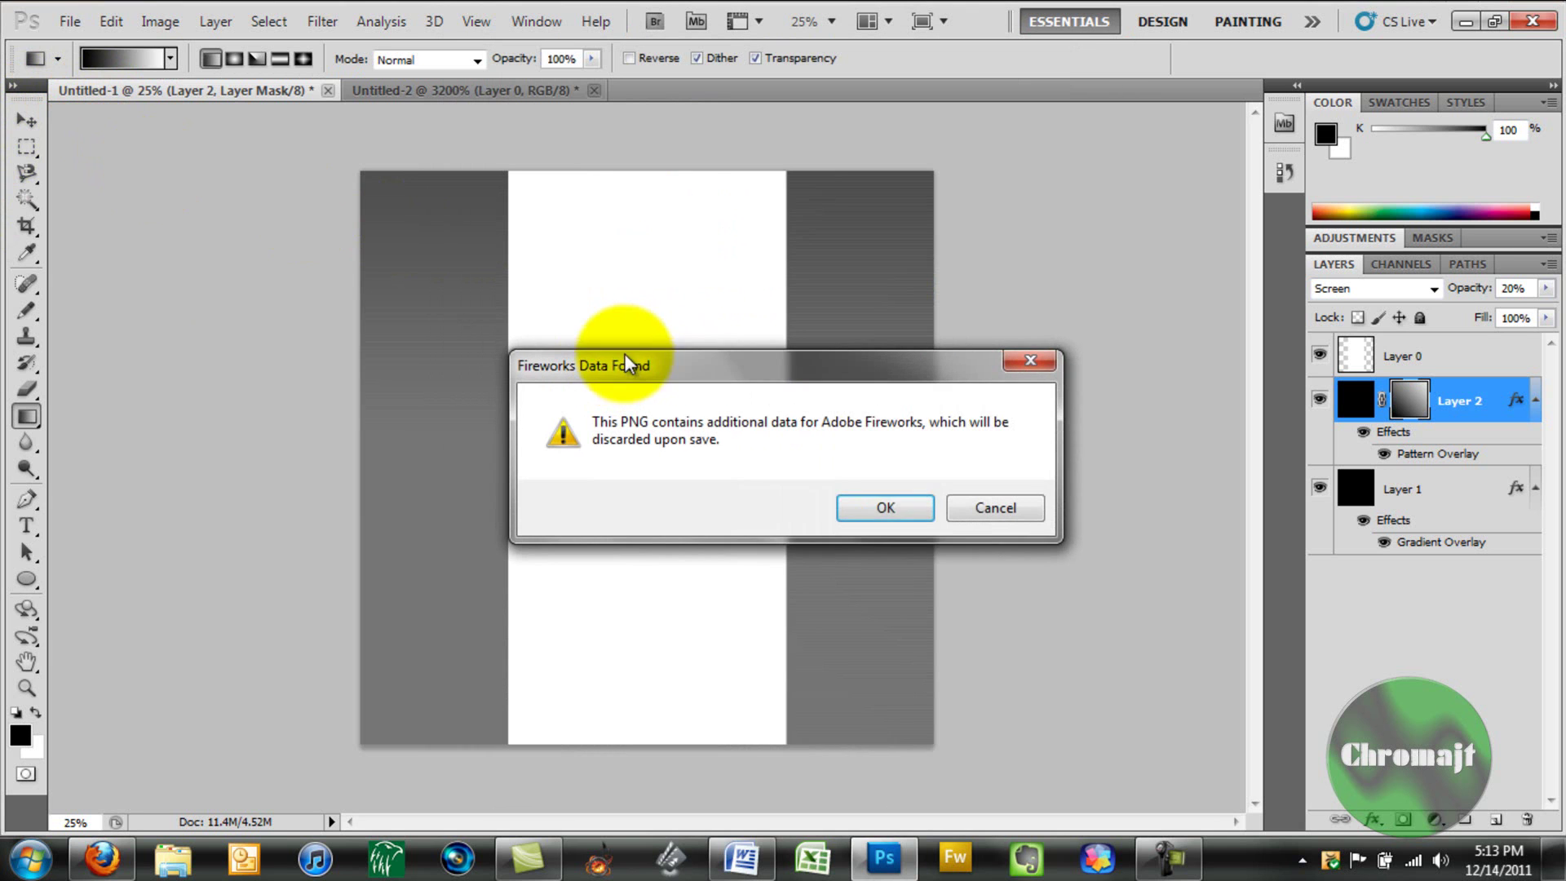
click(903, 503)
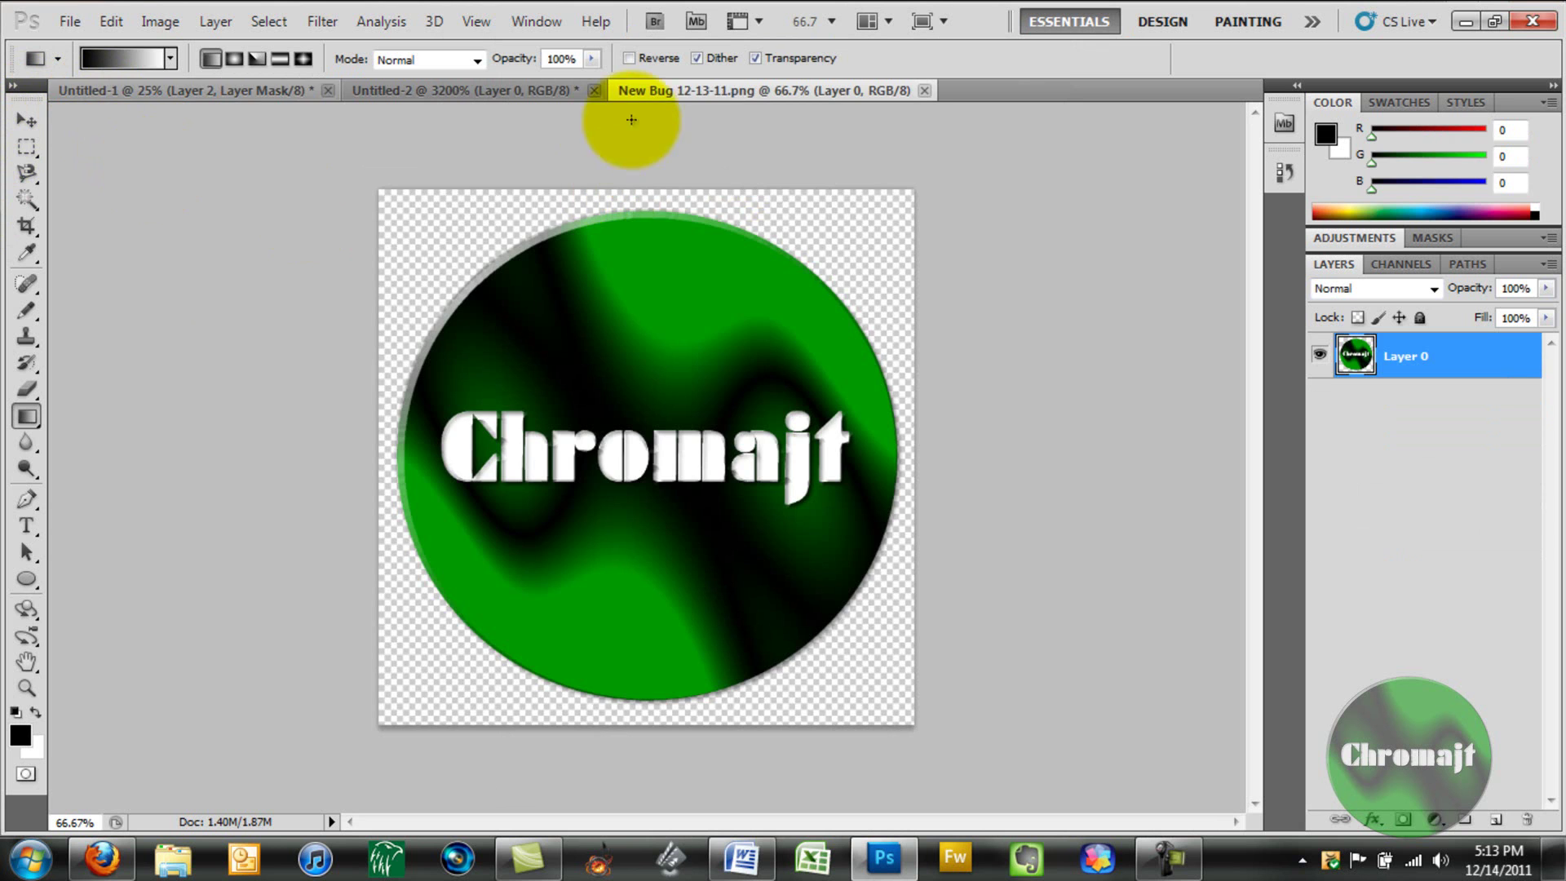
- Move the Chromajt logo into Untitled-1 and position it near the top of the left gray strip
click(27, 120)
drag(559, 353, 411, 234)
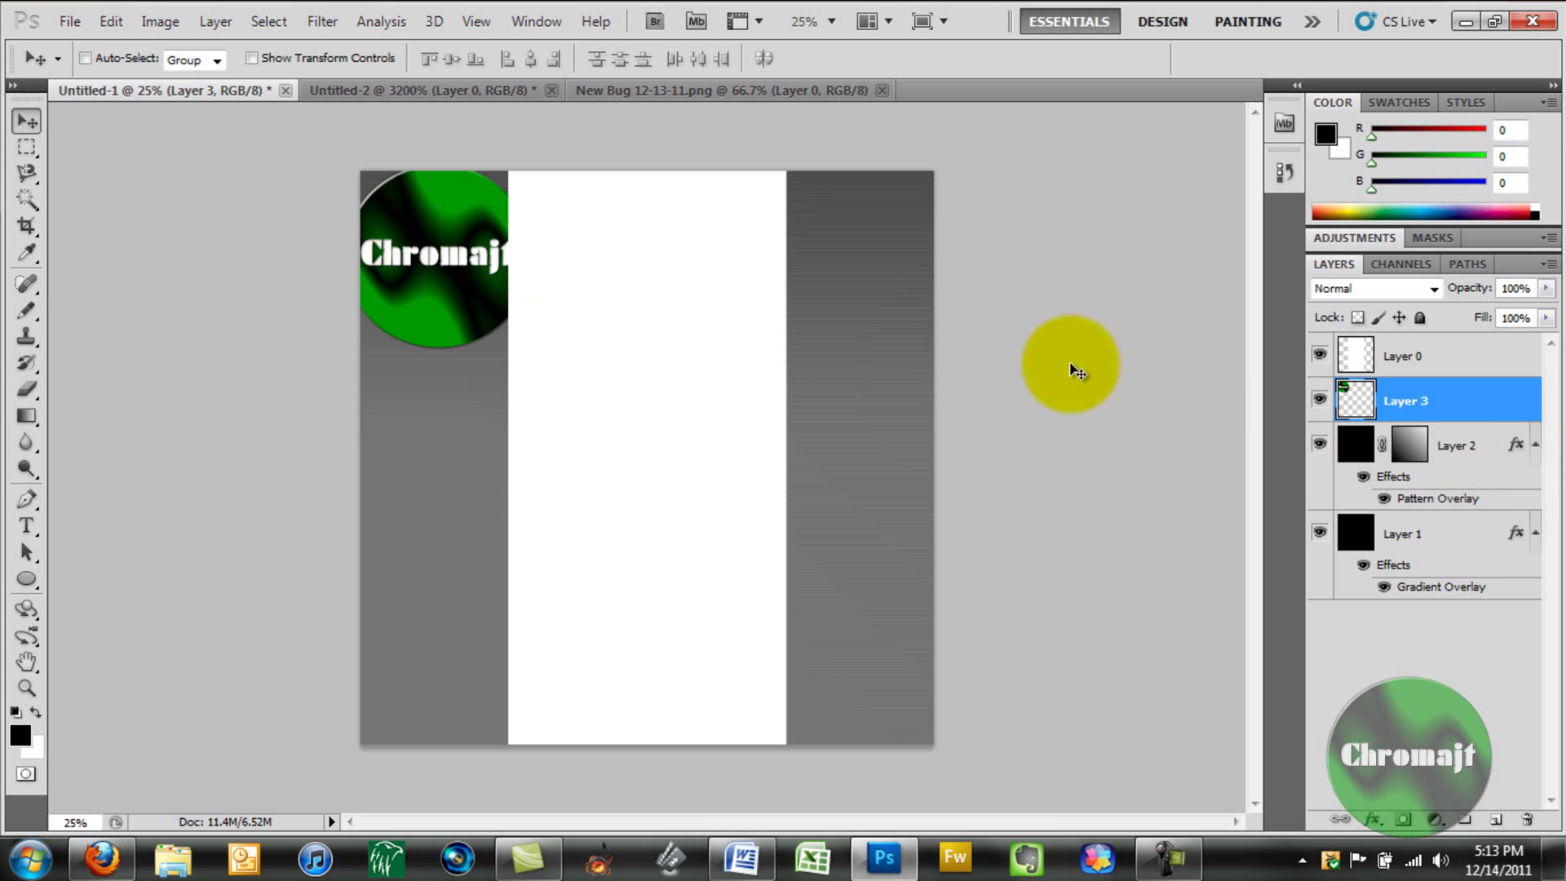
drag(537, 305, 456, 350)
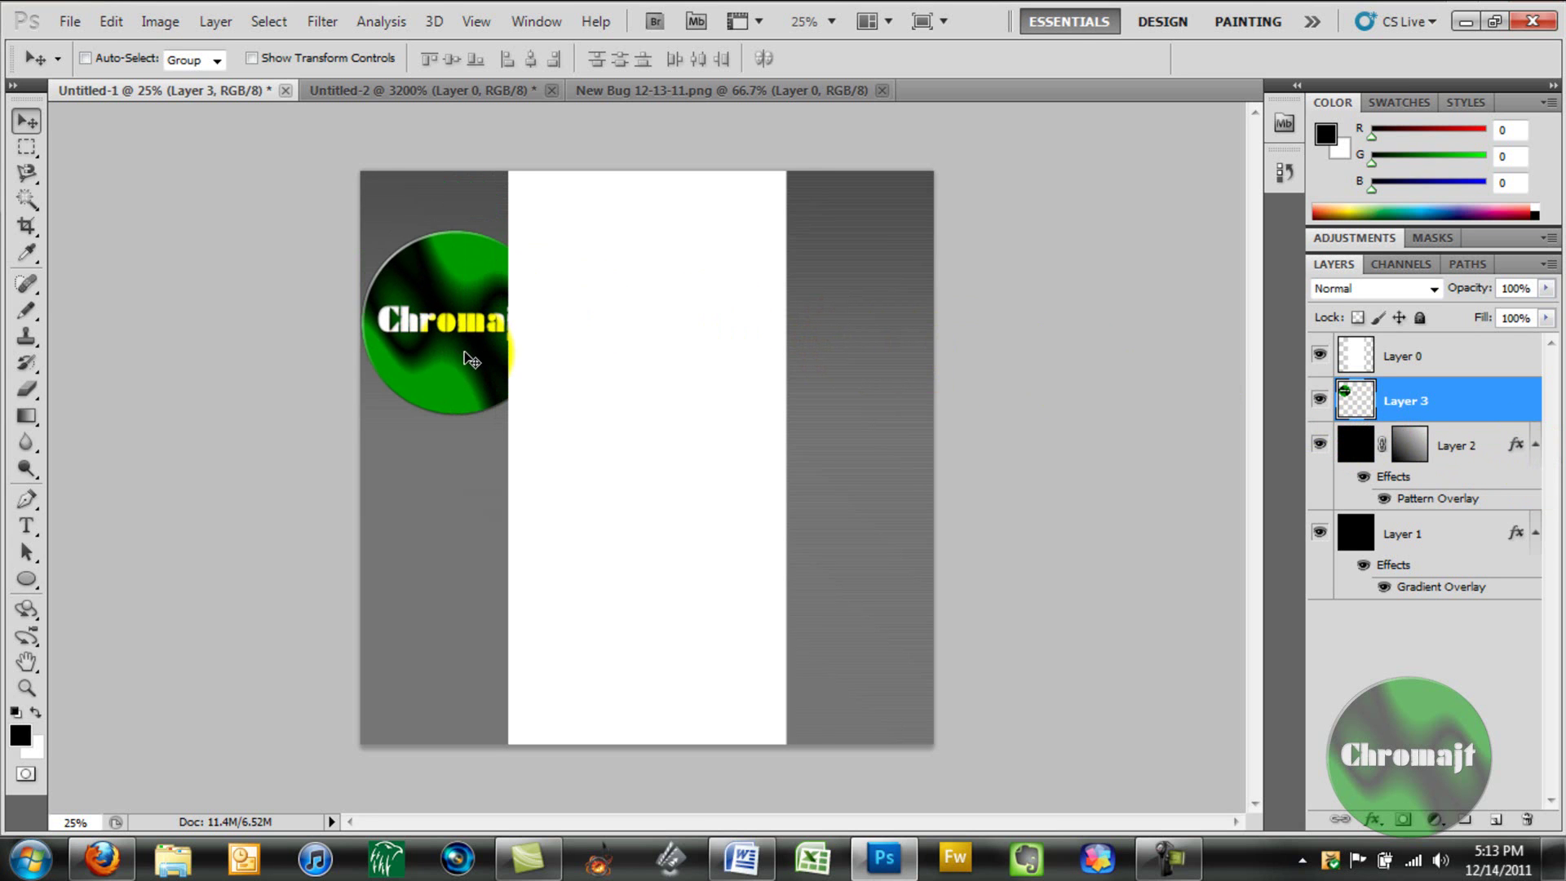
- Scale the logo to about 63% and rotate it about -35 degrees, placing it in the canvas's upper-left corner
key(ctrl+t)
drag(457, 203, 423, 290)
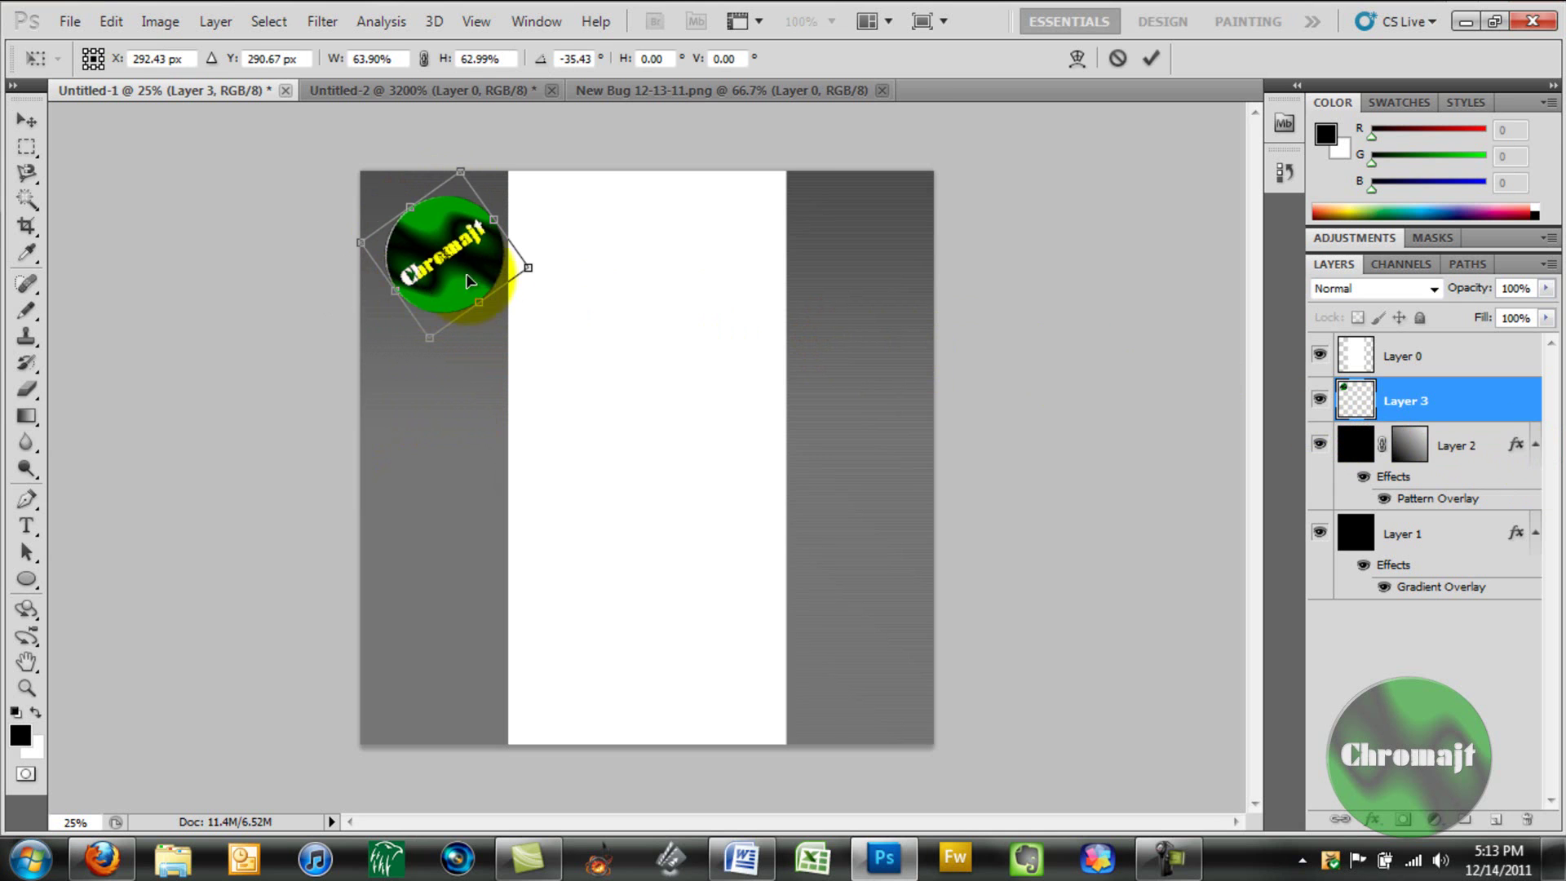
click(507, 266)
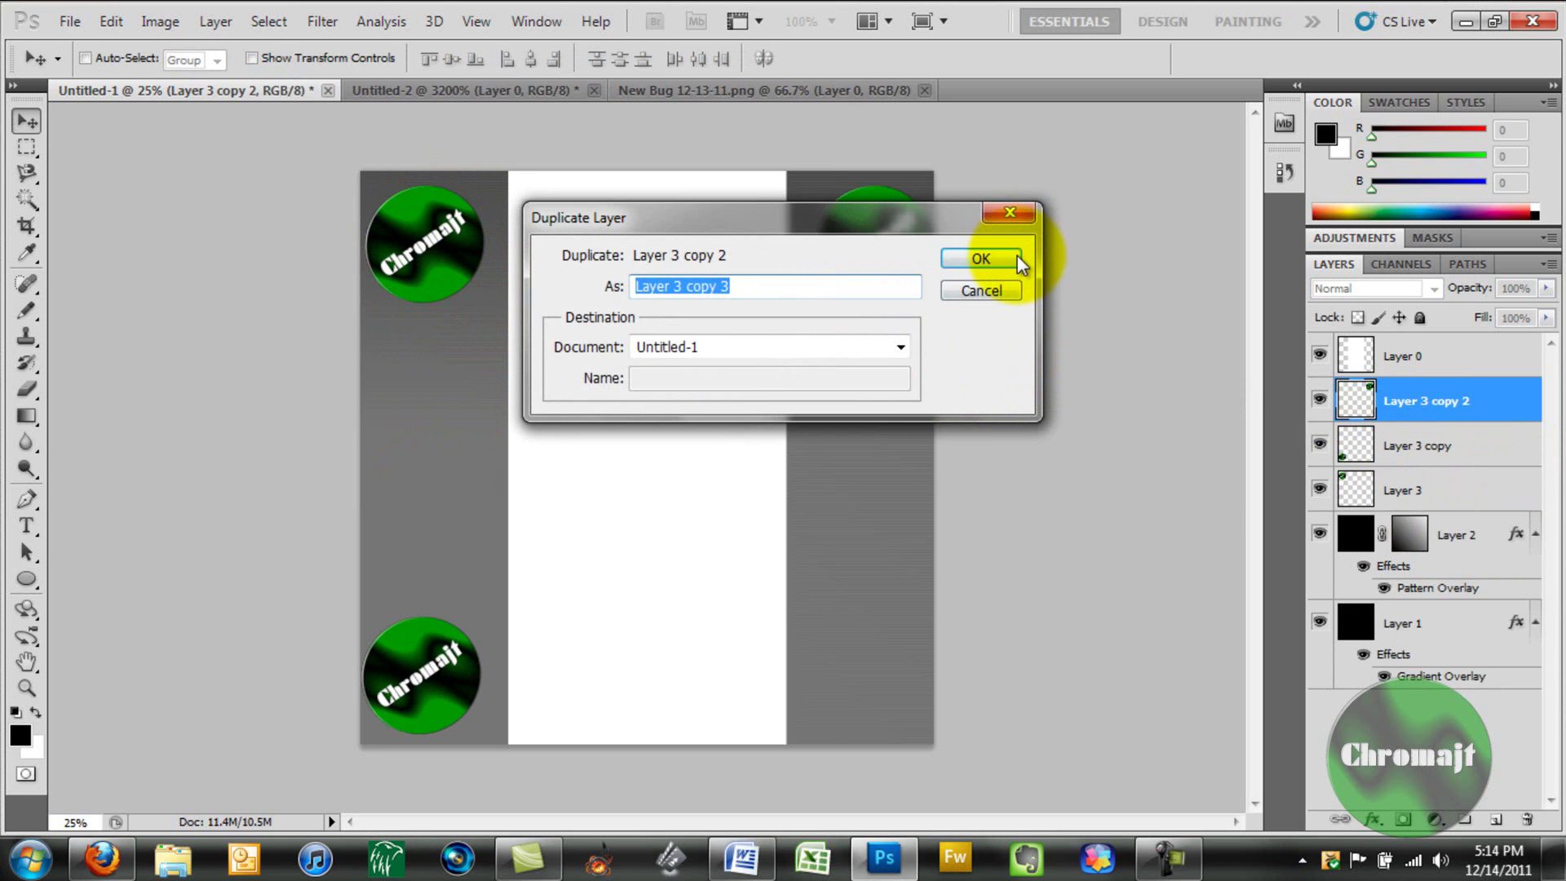
- Duplicate the upper-right logo as Layer 3 copy 3 and place the copy in the canvas's lower-right corner
click(982, 258)
drag(877, 278, 871, 692)
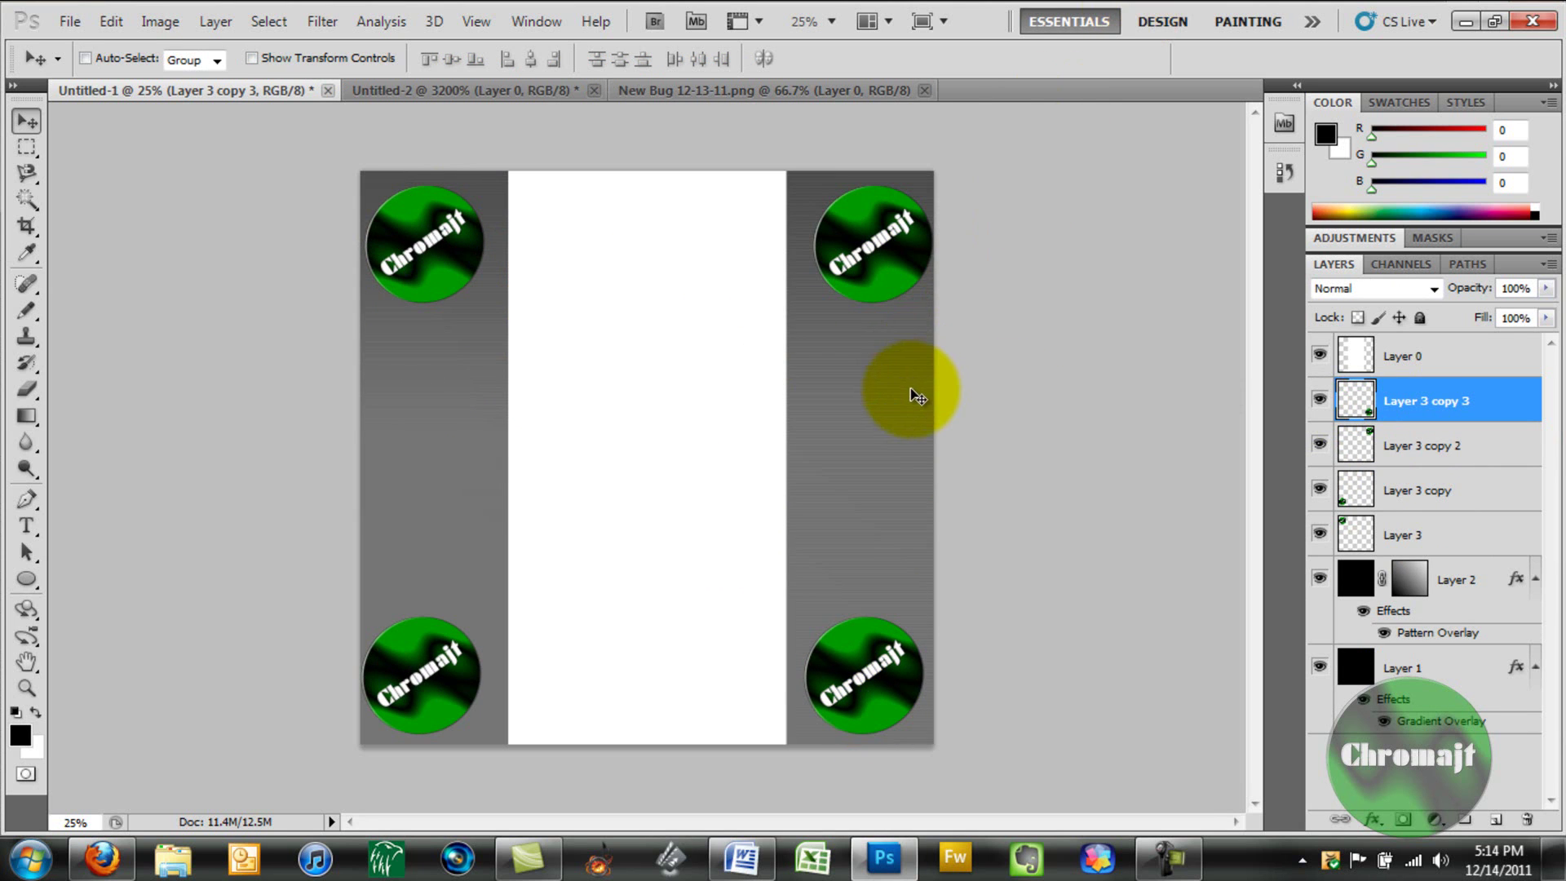
- Delete the white column's Layer 0, undo the deletion, and hide the layer instead
drag(1479, 359, 1526, 817)
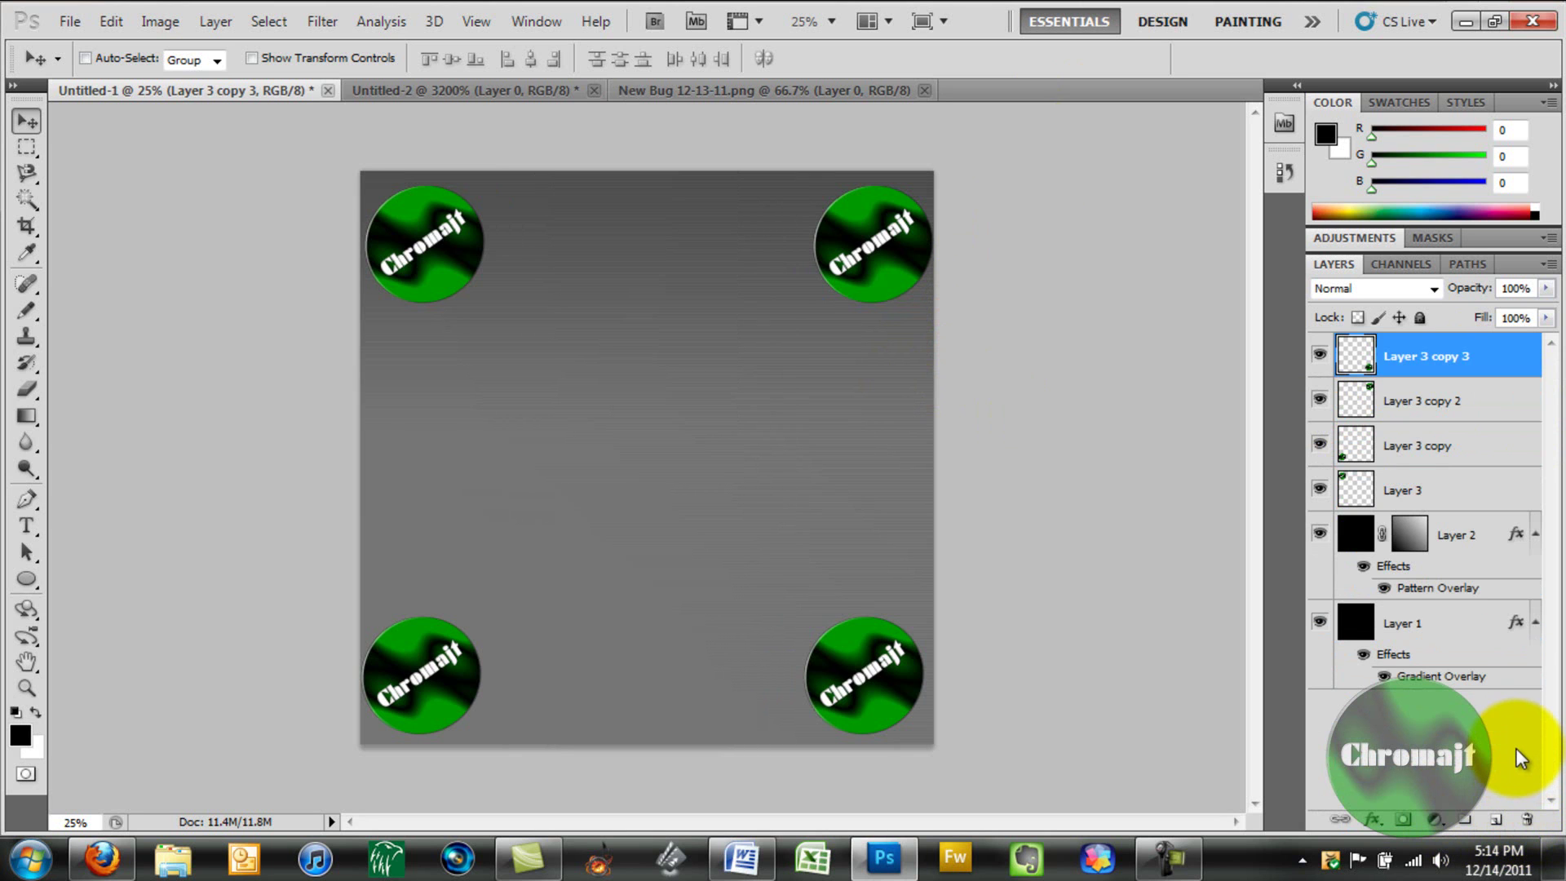
key(ctrl+z)
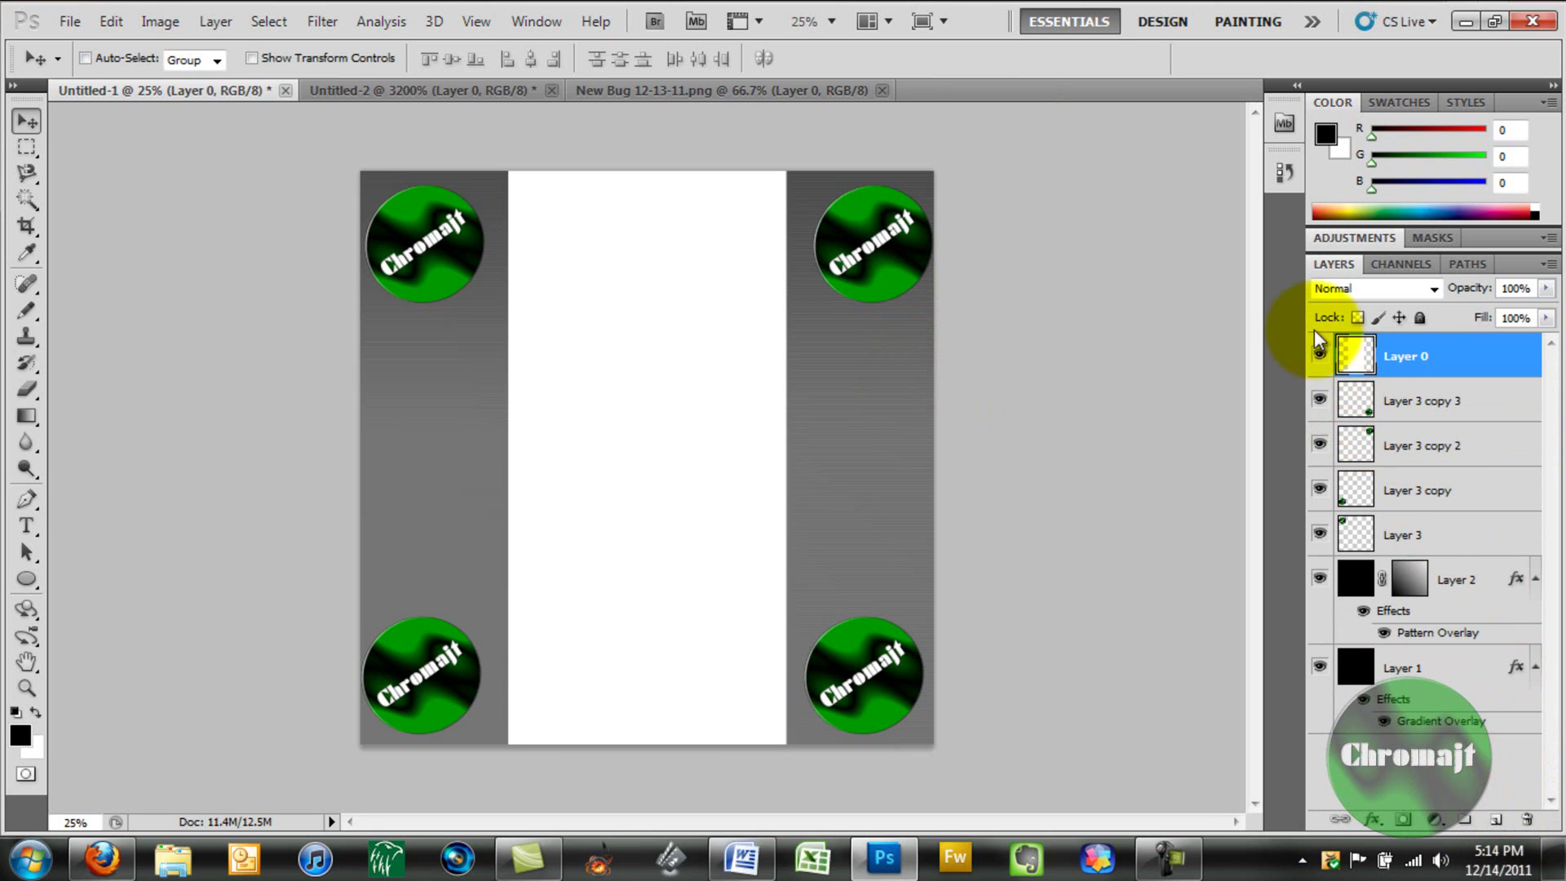
click(1318, 357)
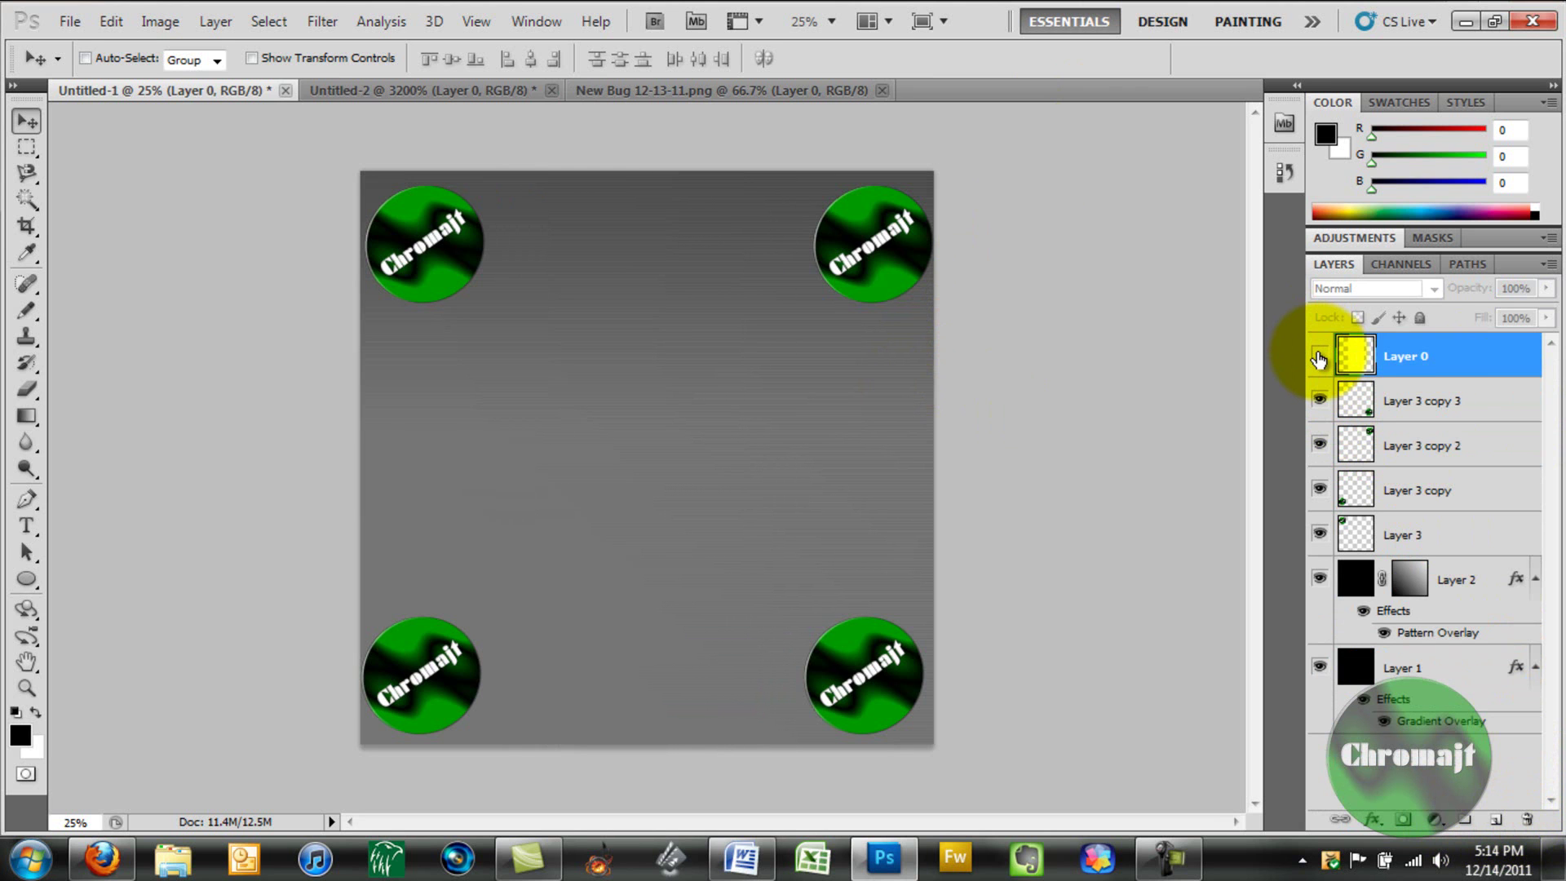
- Save the document to the Desktop as a Photoshop file named Youtube Background
key(ctrl+s)
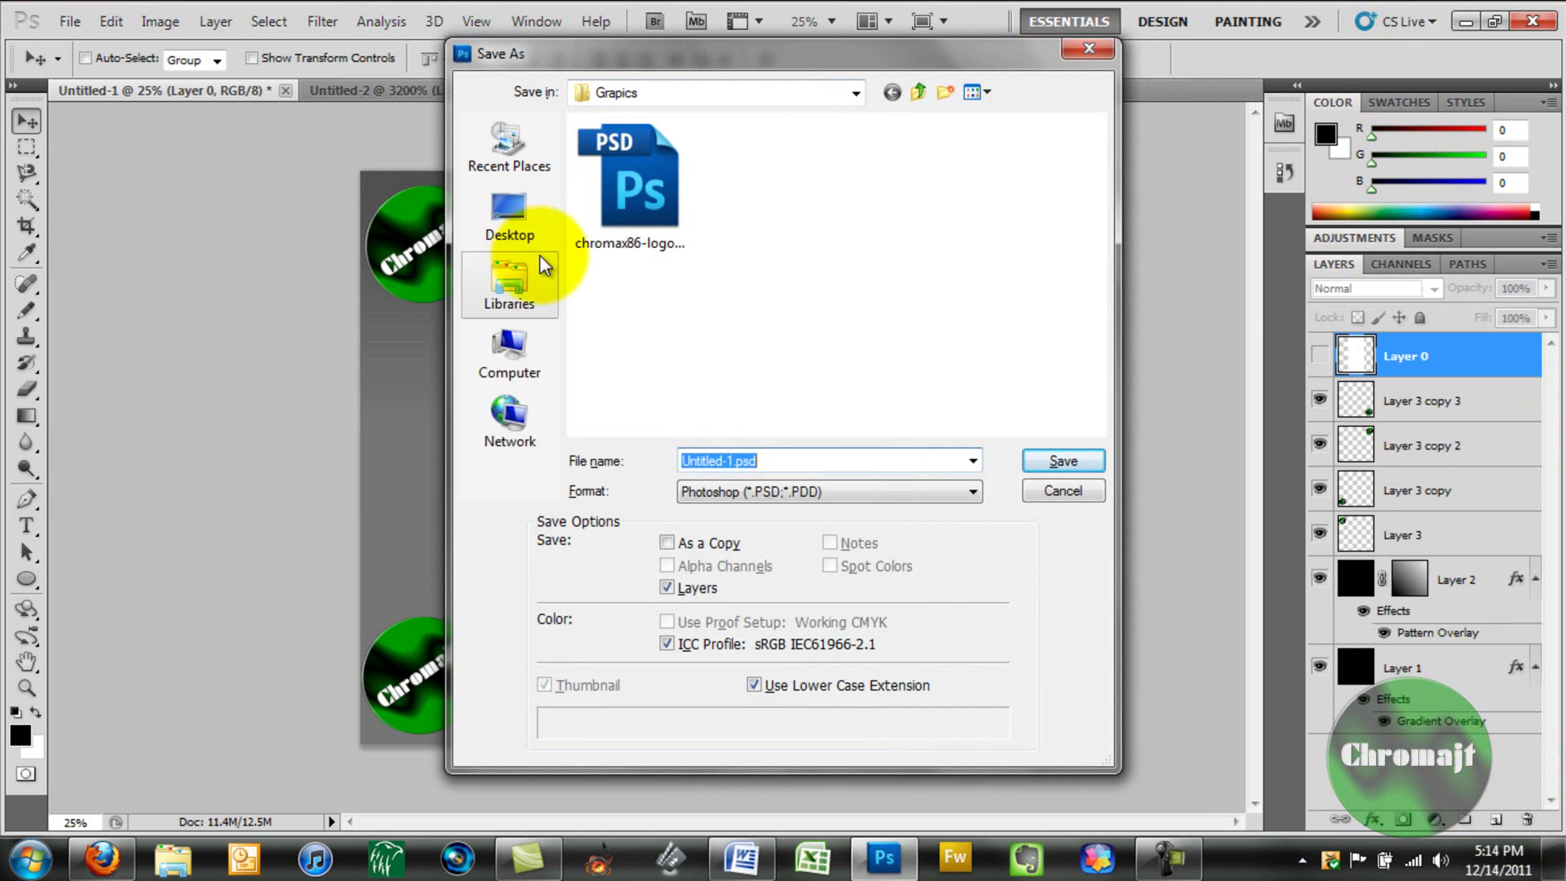
click(528, 222)
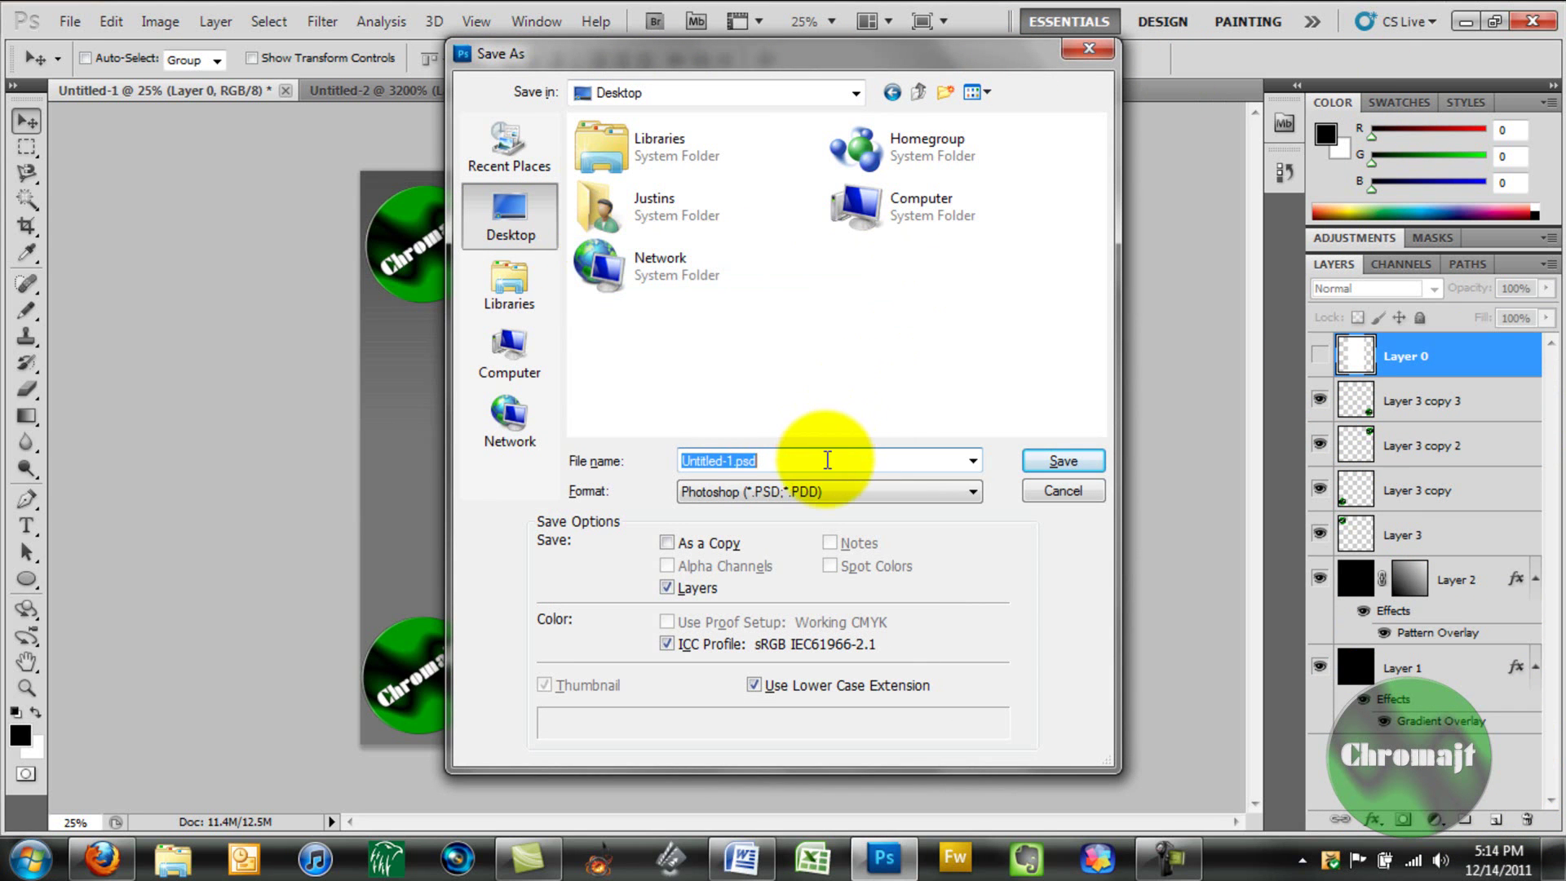
key(ctrl+a)
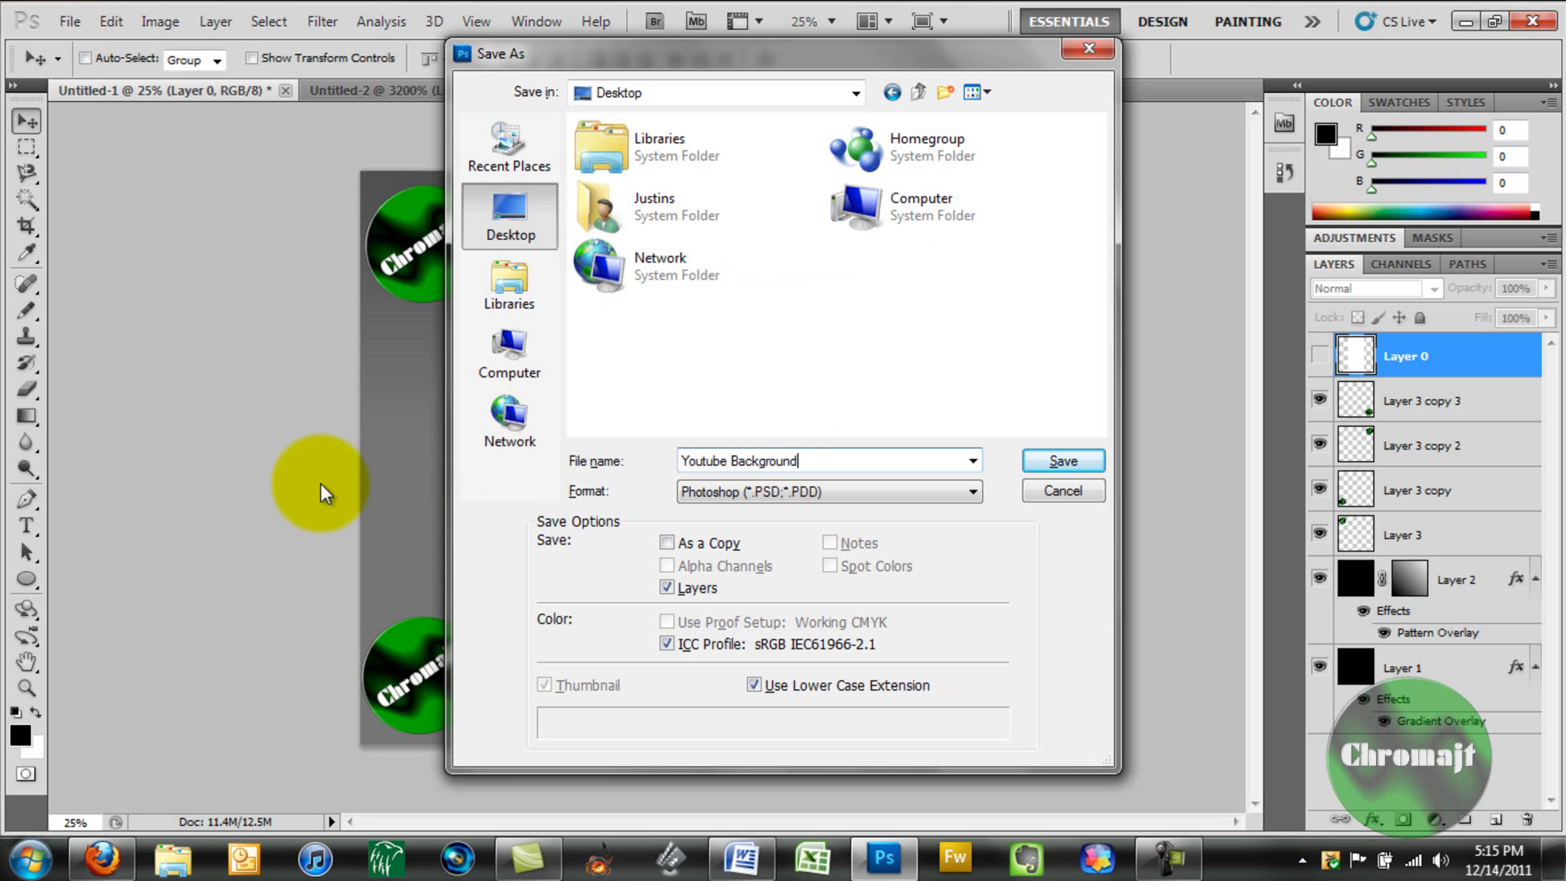
key(Return)
key(Return)
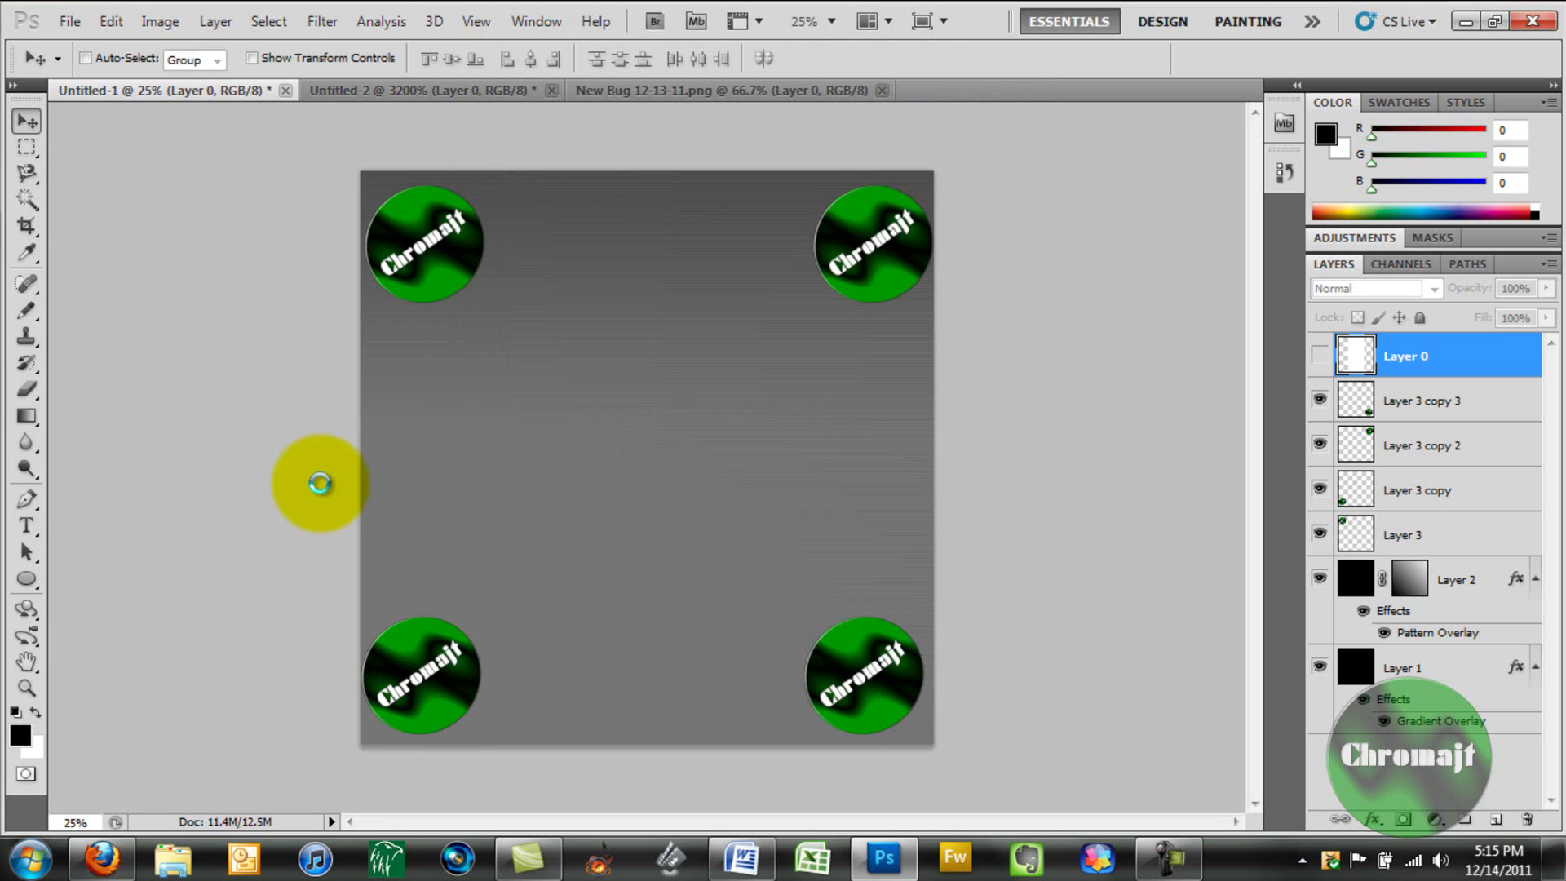
click(65, 22)
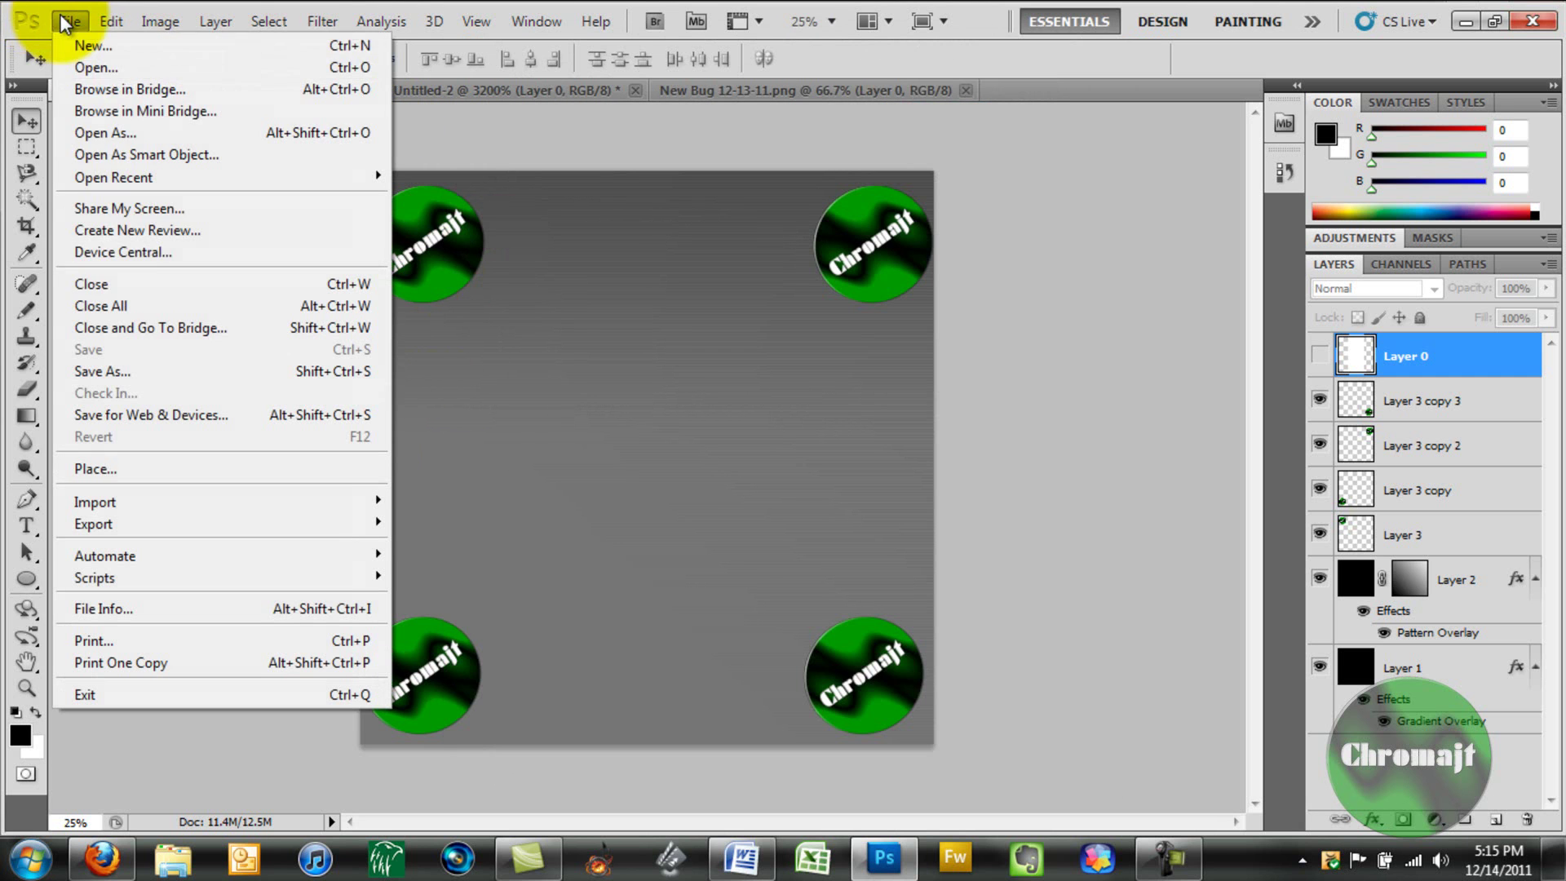
click(135, 371)
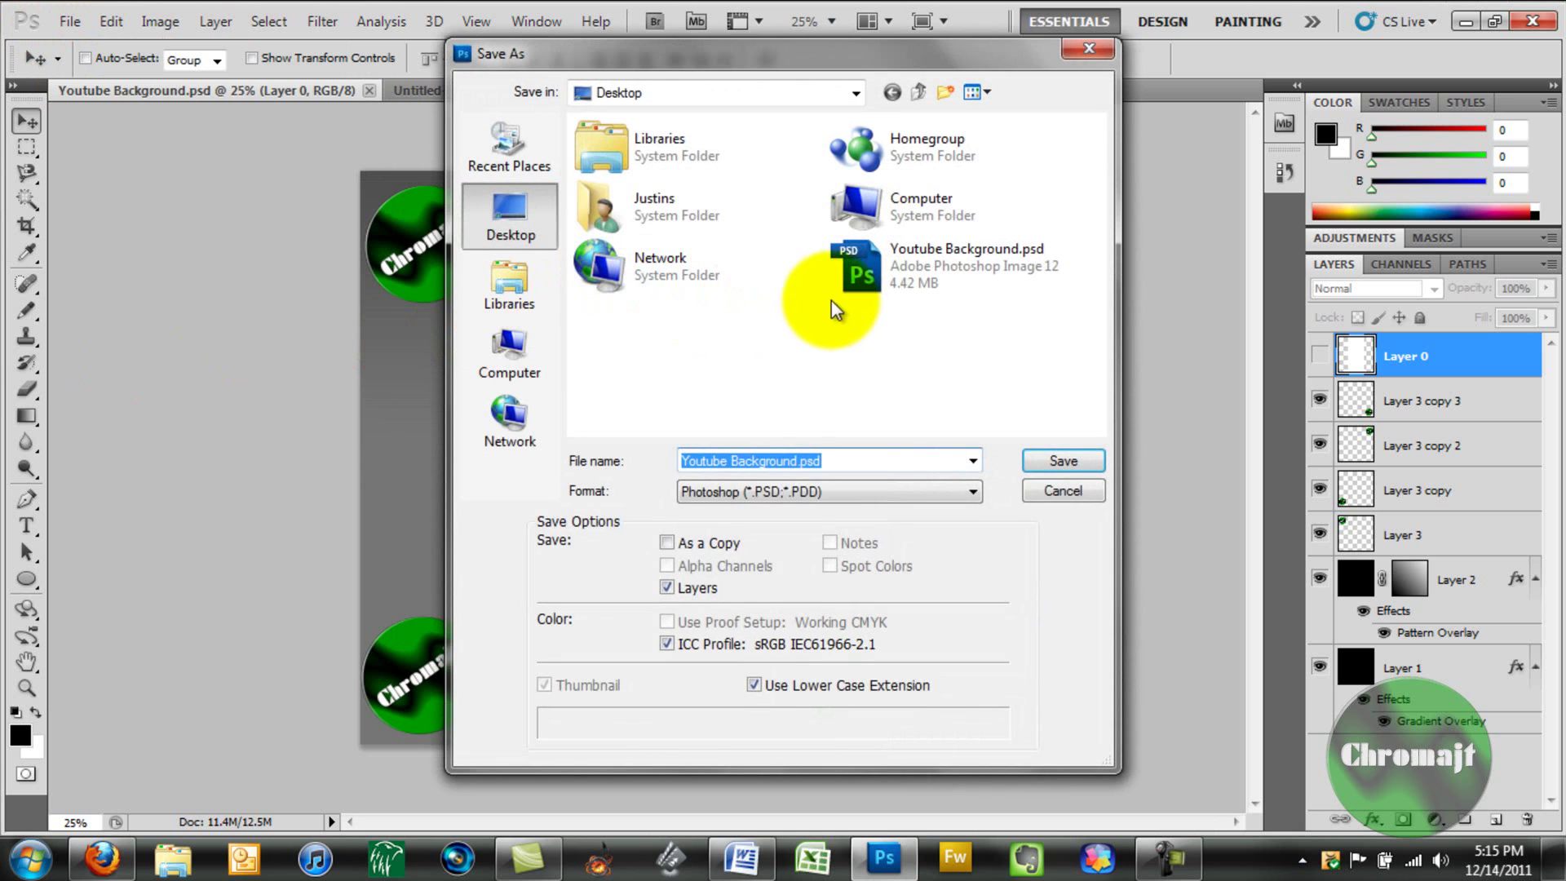
click(771, 489)
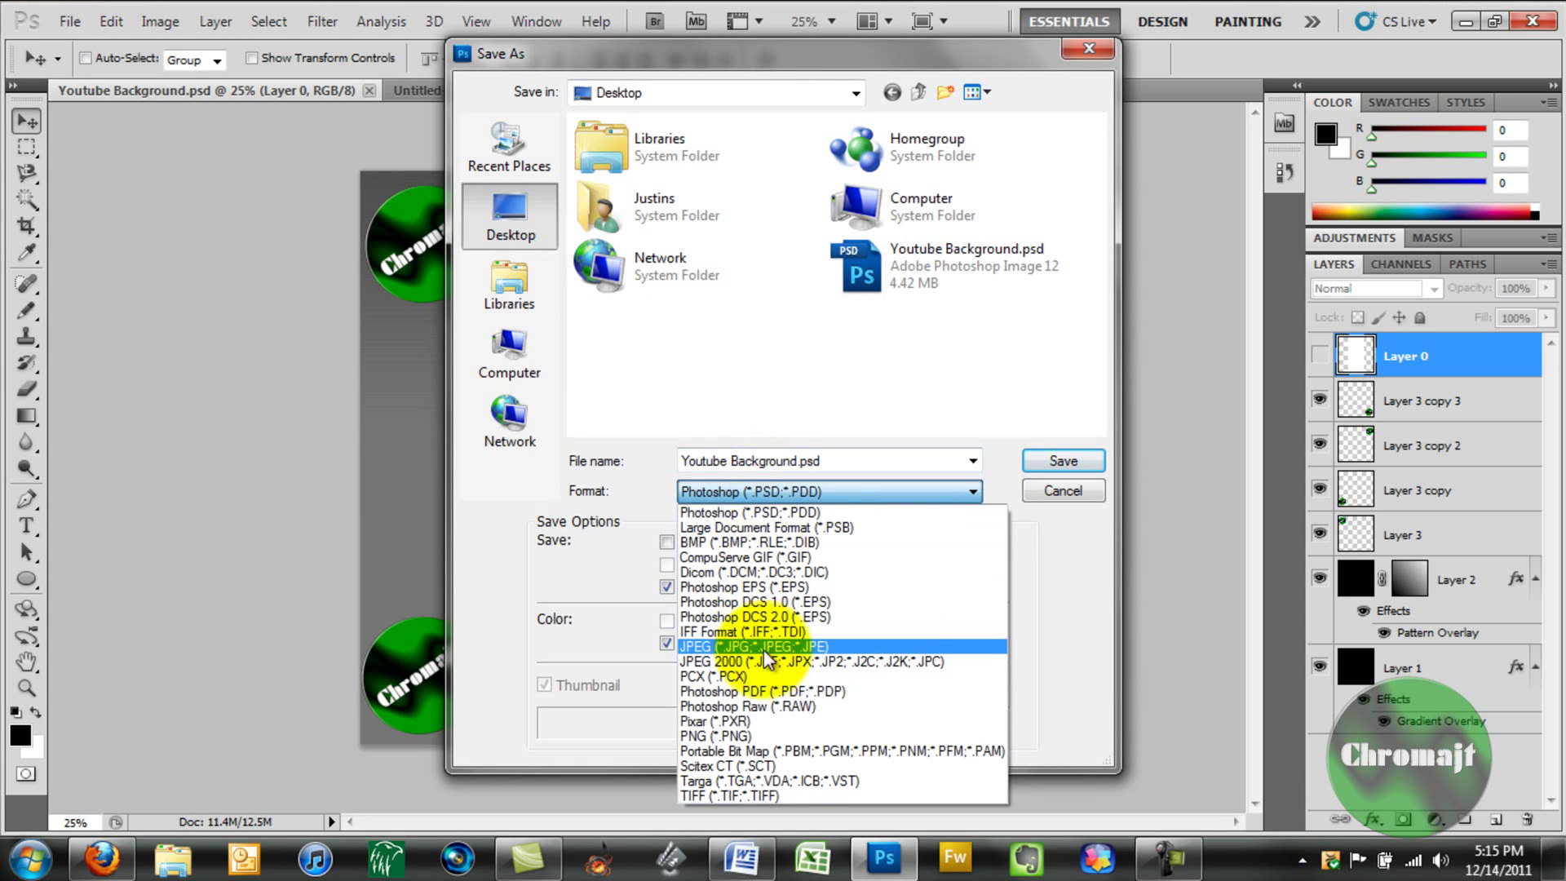
click(787, 736)
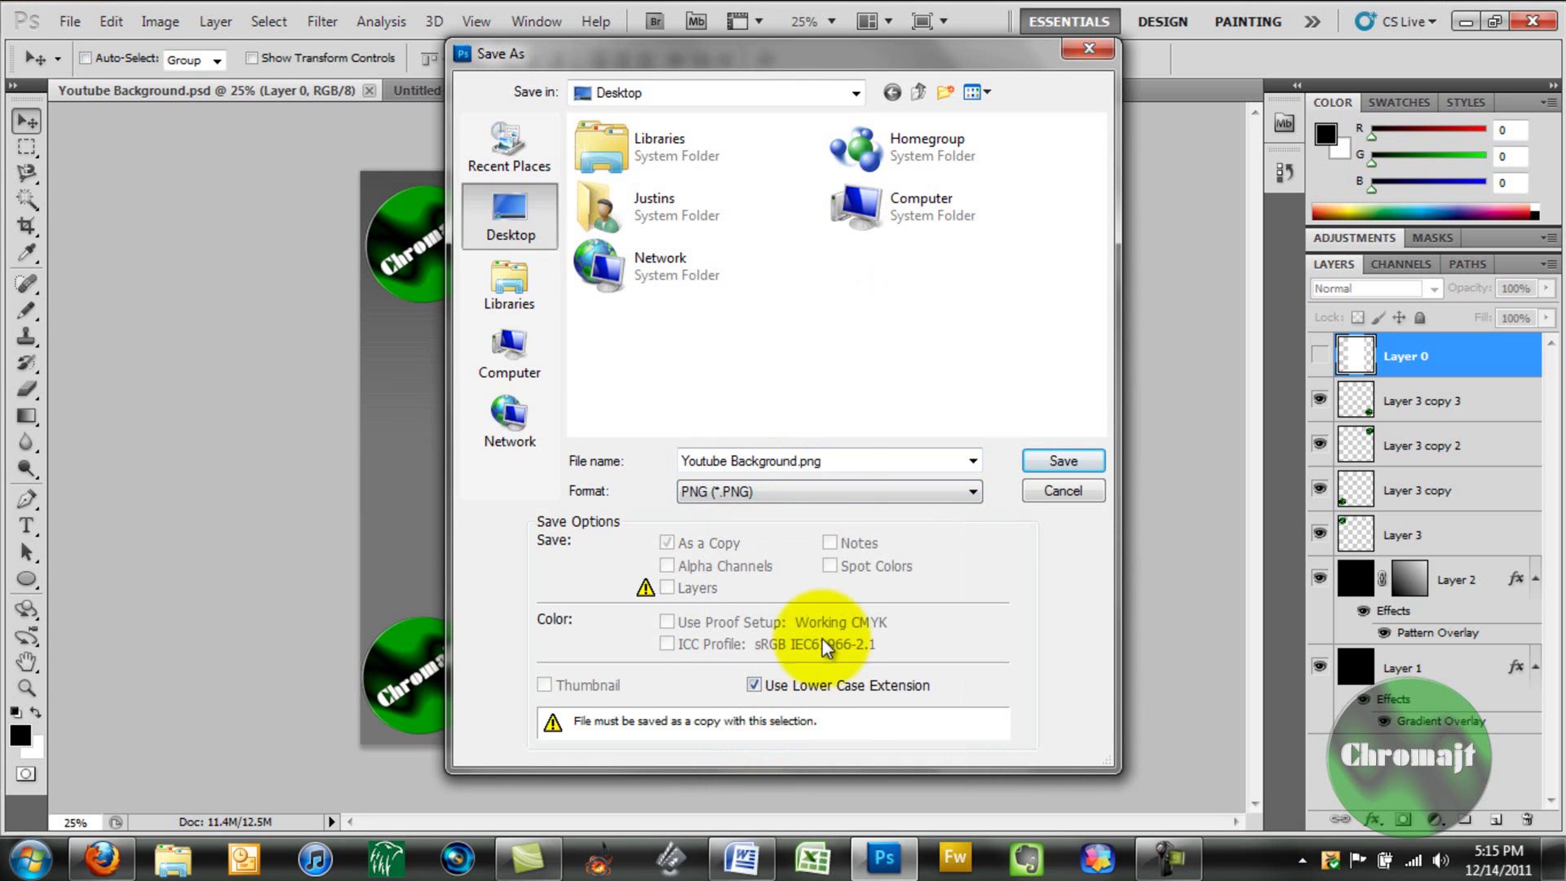
click(1051, 457)
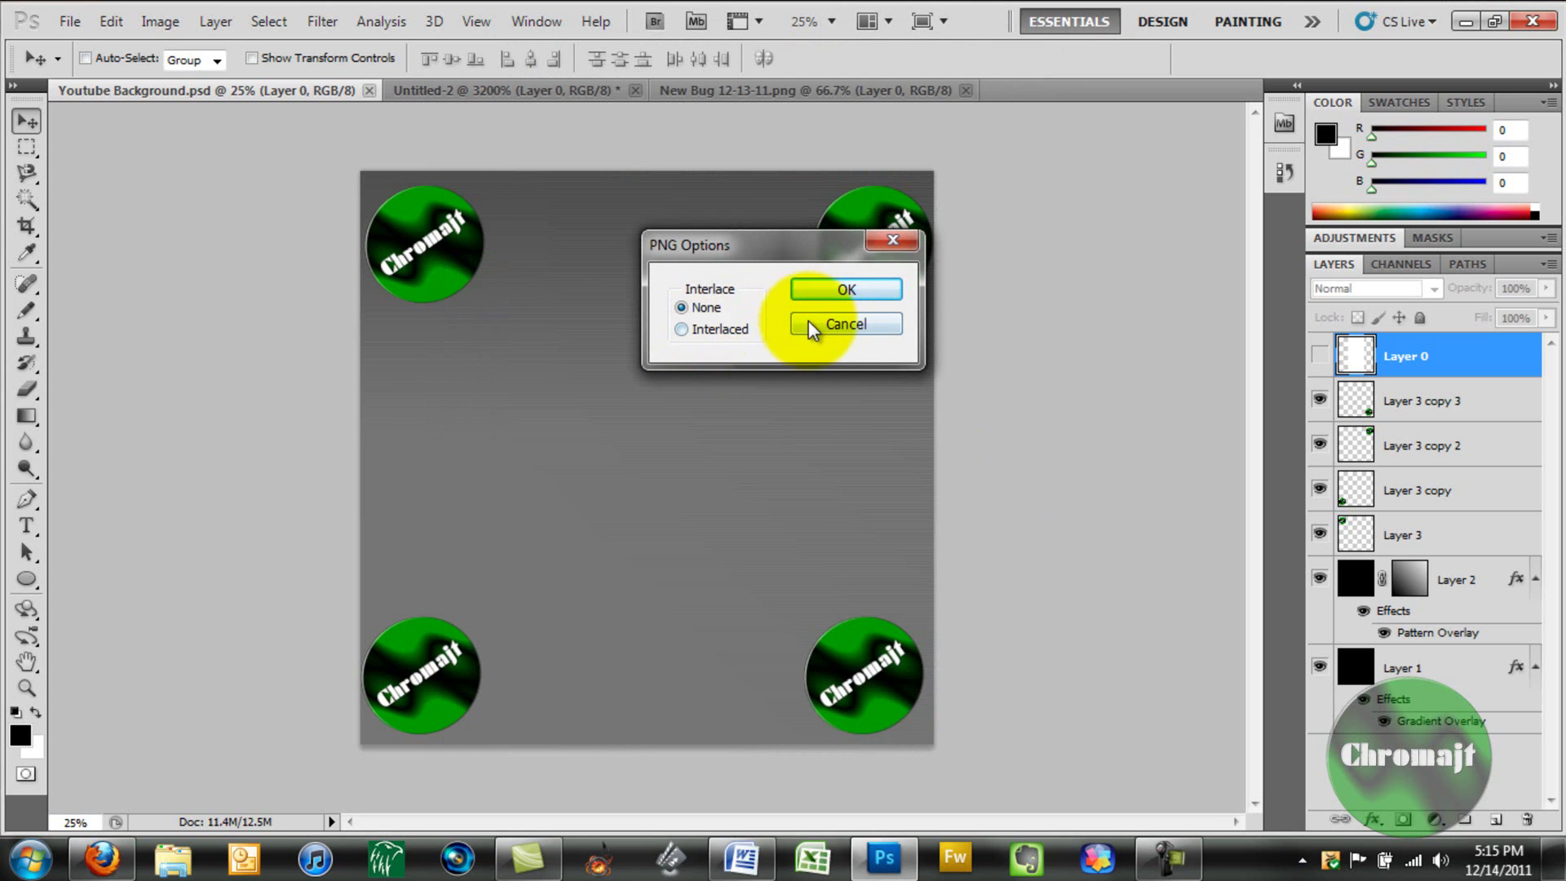
click(829, 325)
- Make the white column's Layer 0 visible again and delete it from the document
click(1319, 357)
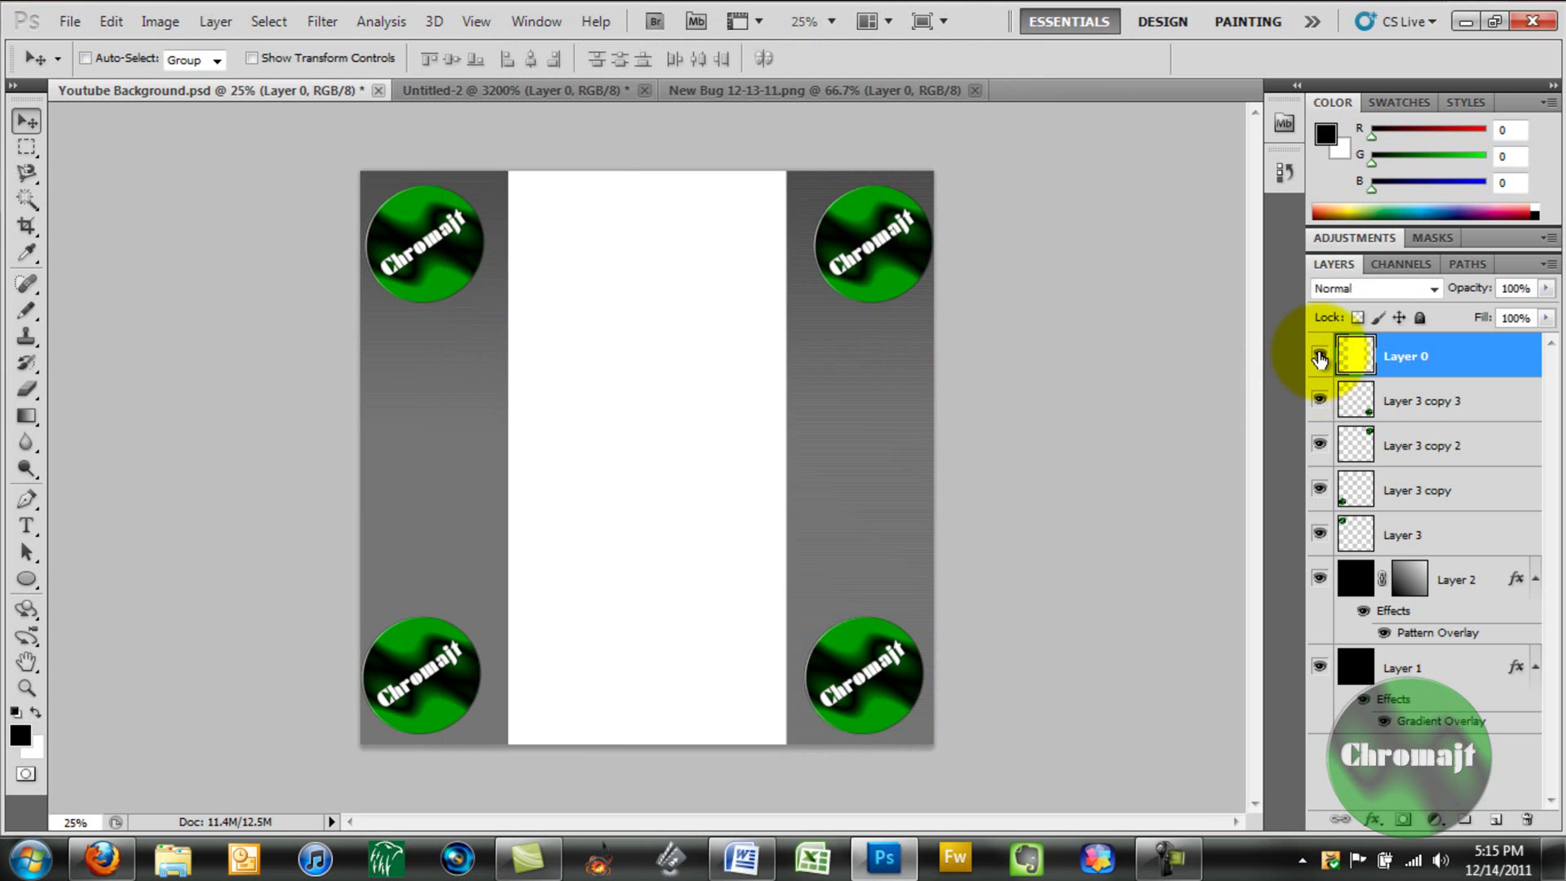
drag(1363, 351, 1528, 818)
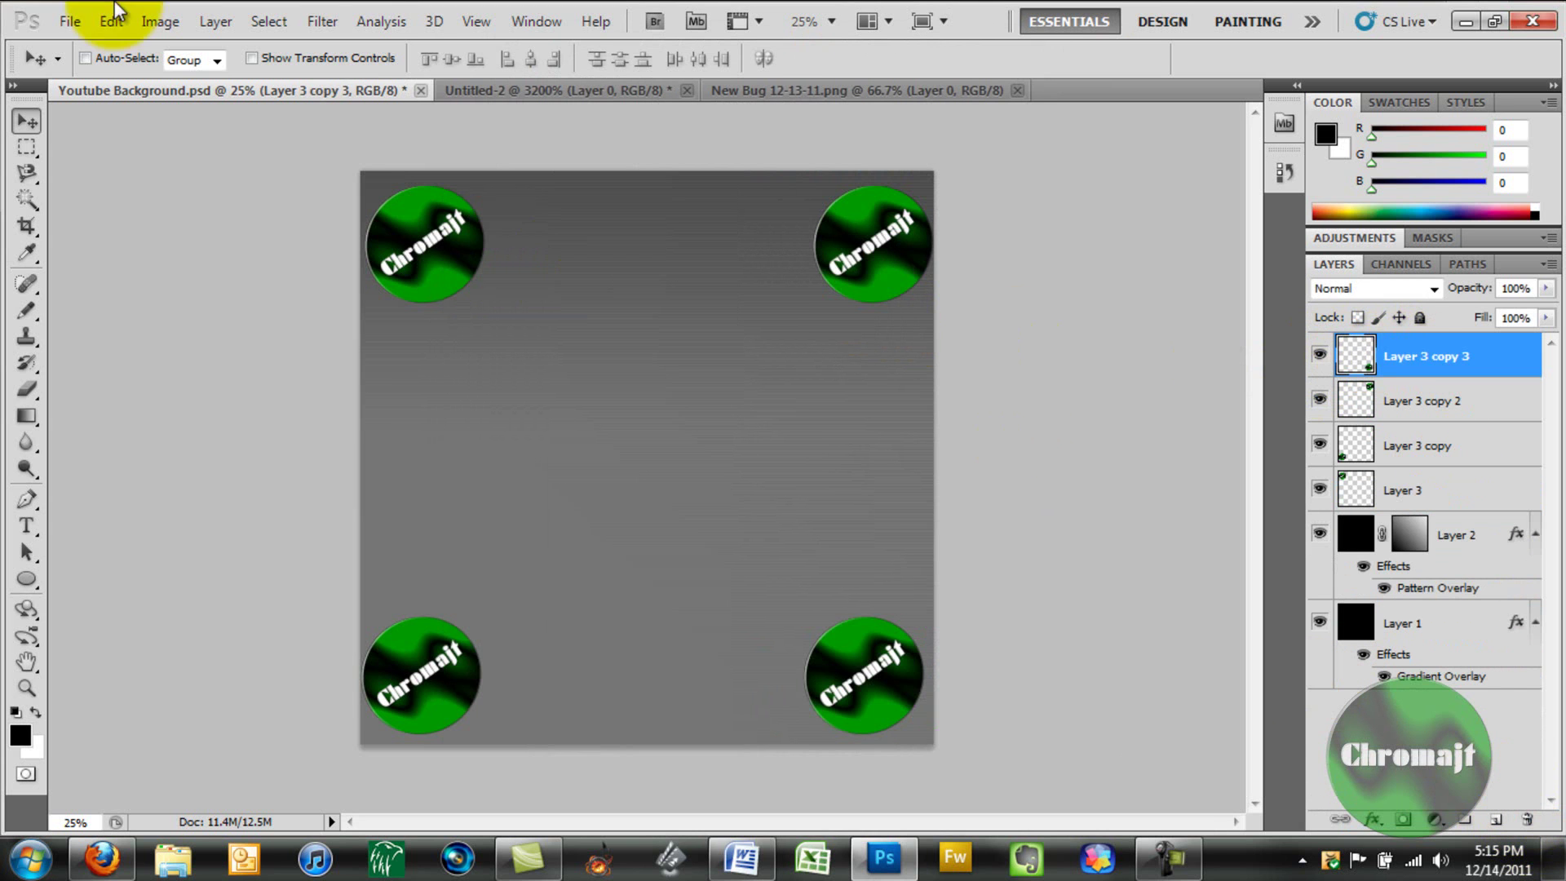
- Save a PNG copy of the background to the Desktop as Youtube Background.png with no interlacing
click(57, 22)
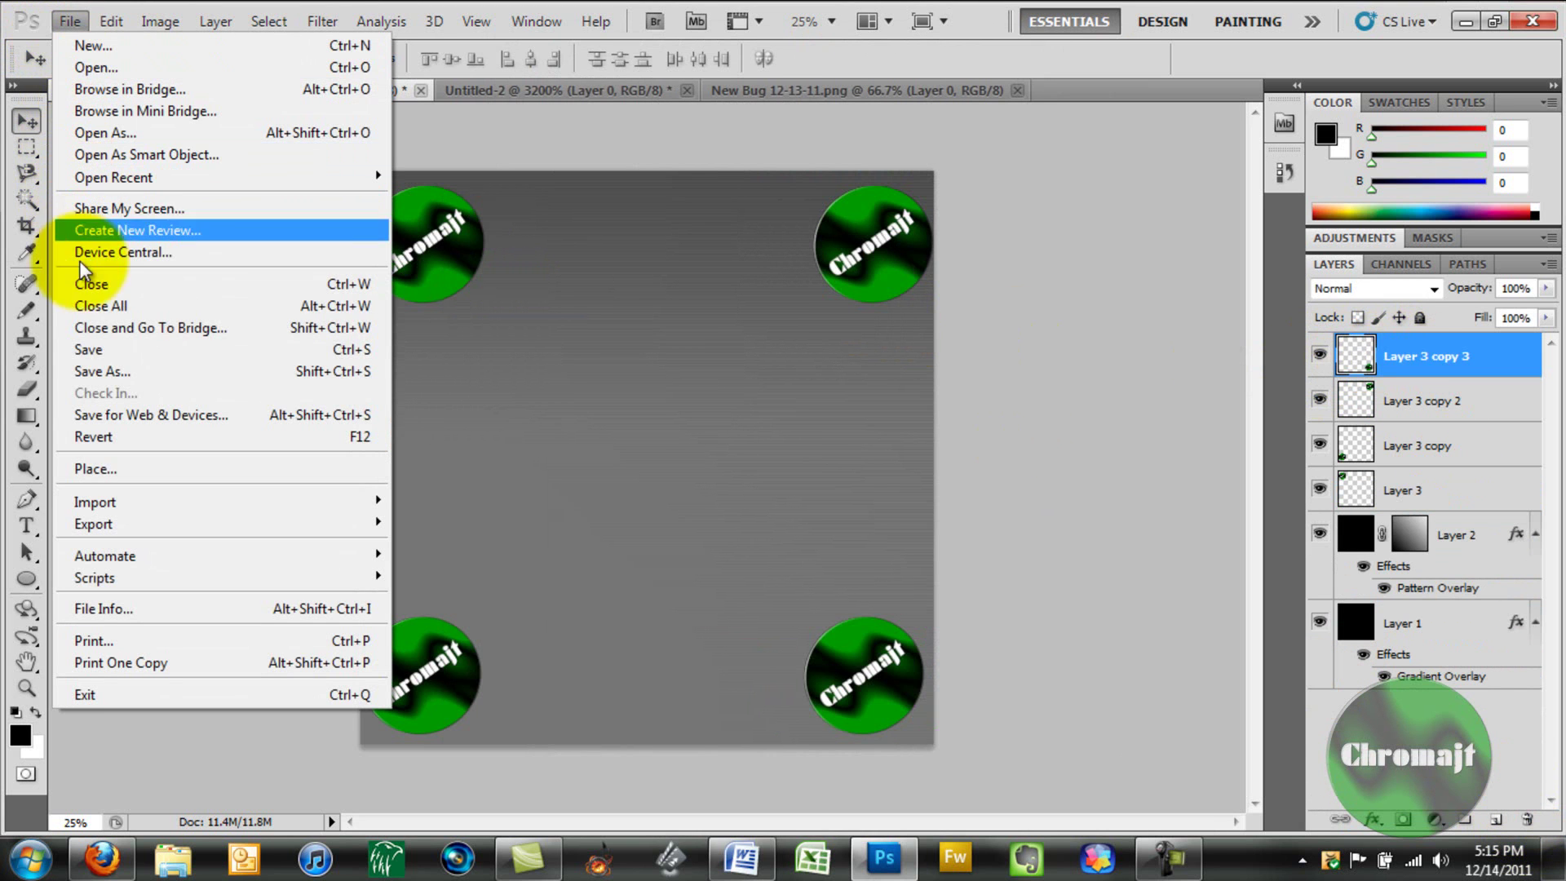
click(93, 373)
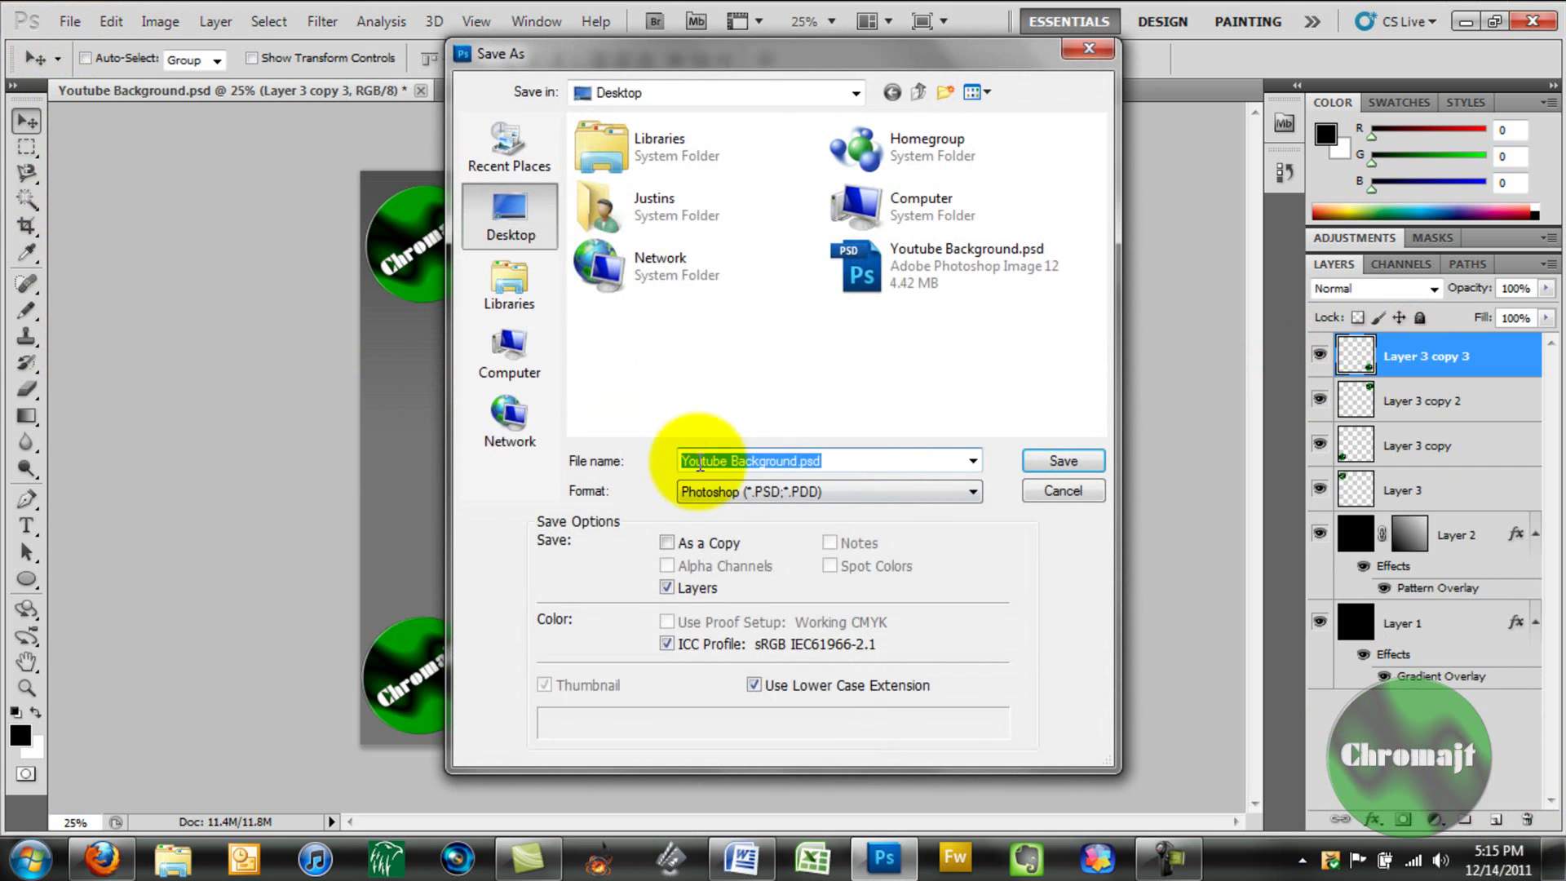
click(718, 491)
click(732, 737)
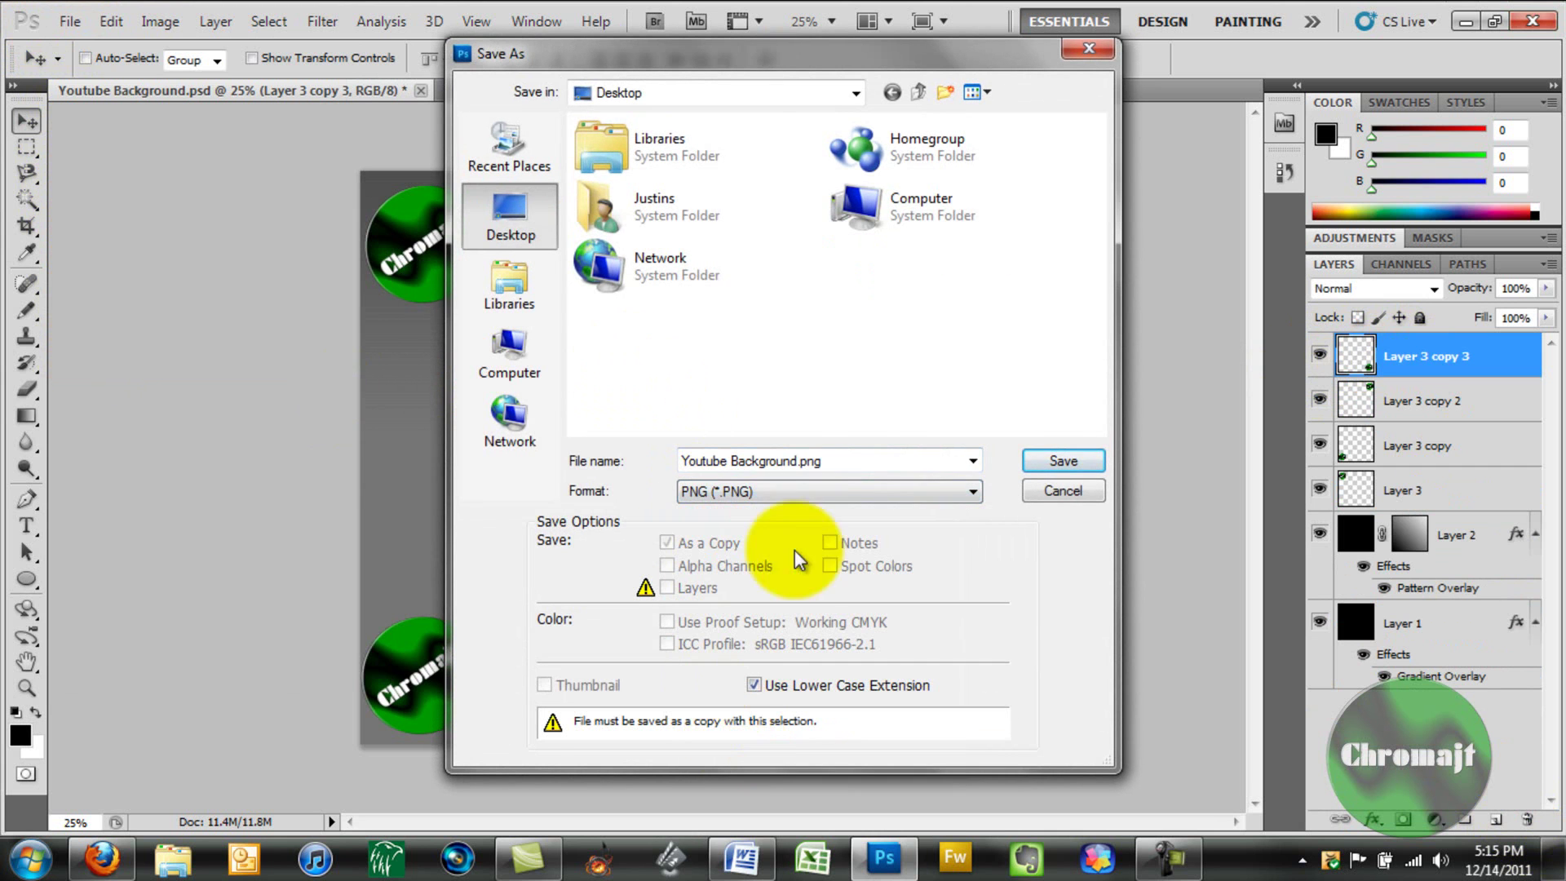
click(1052, 461)
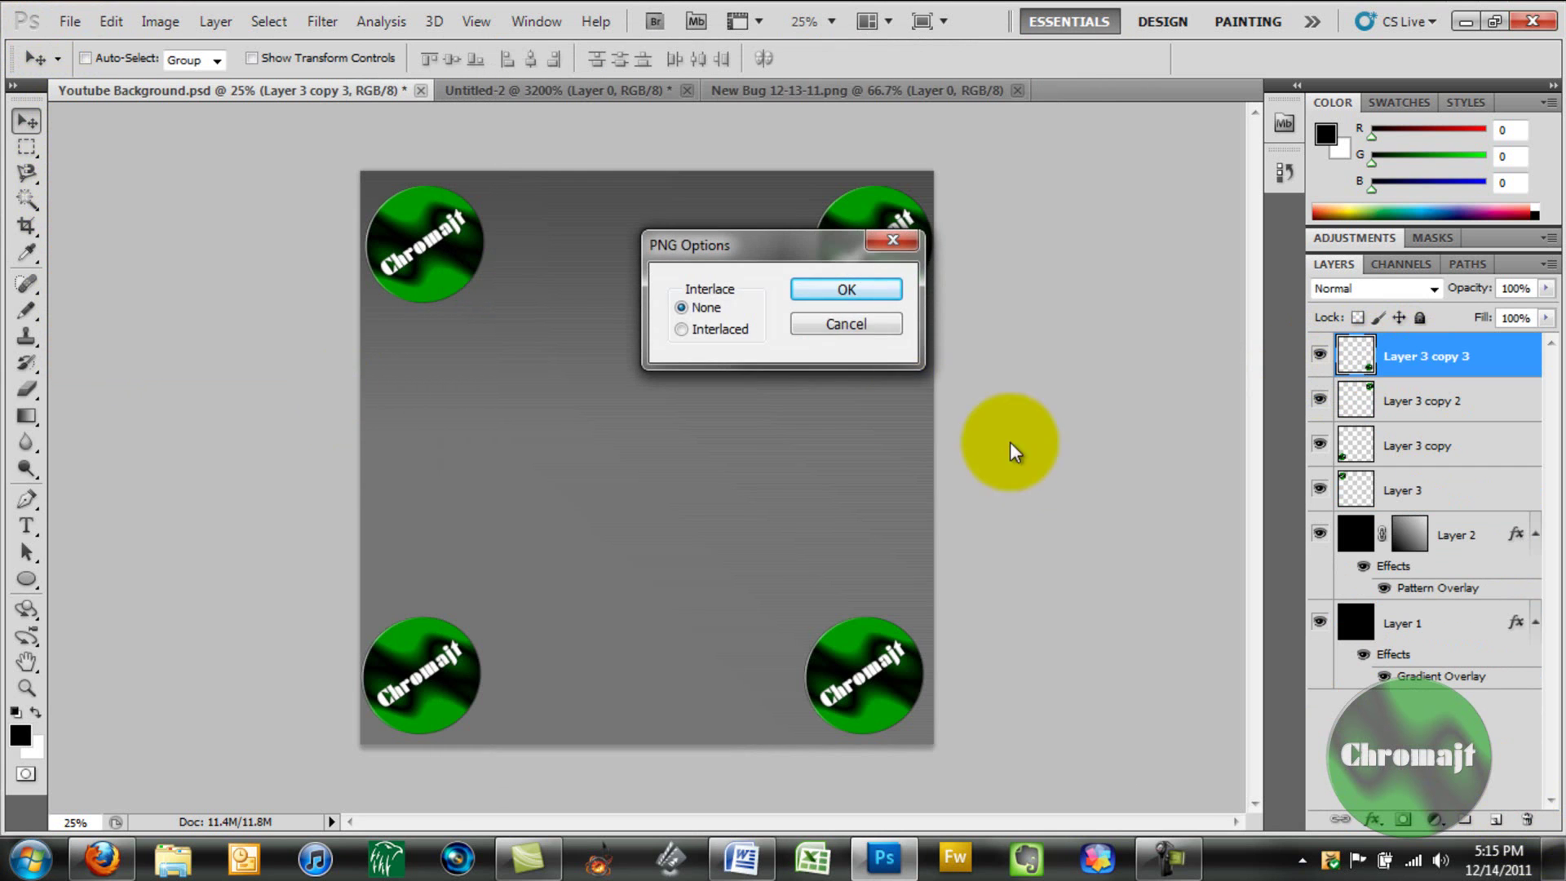
click(843, 292)
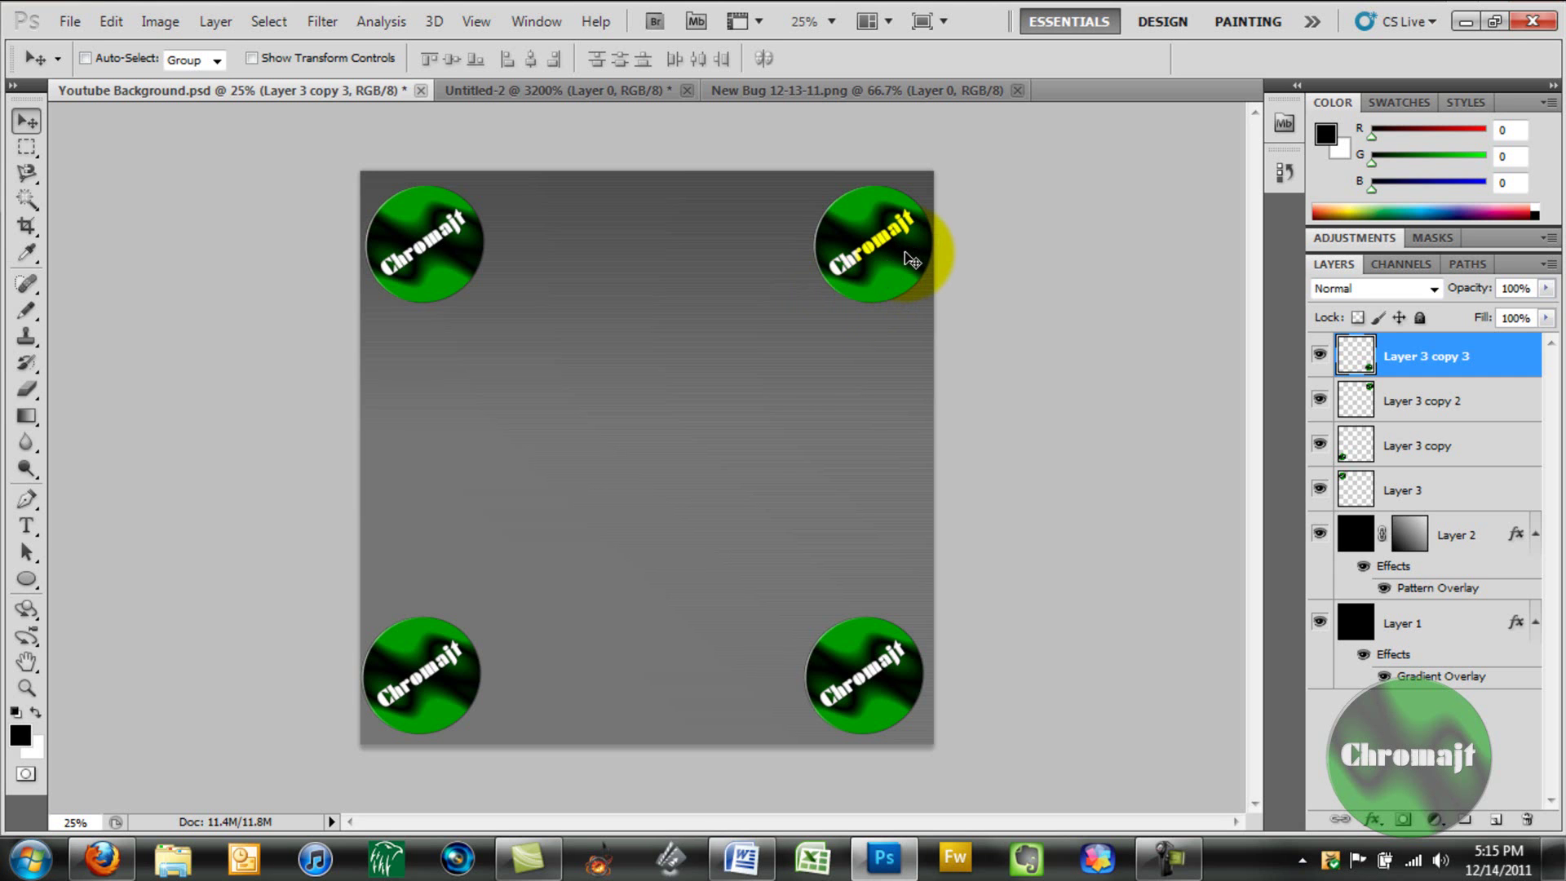
- Switch from Photoshop to the YouTube page open in Firefox
click(1463, 20)
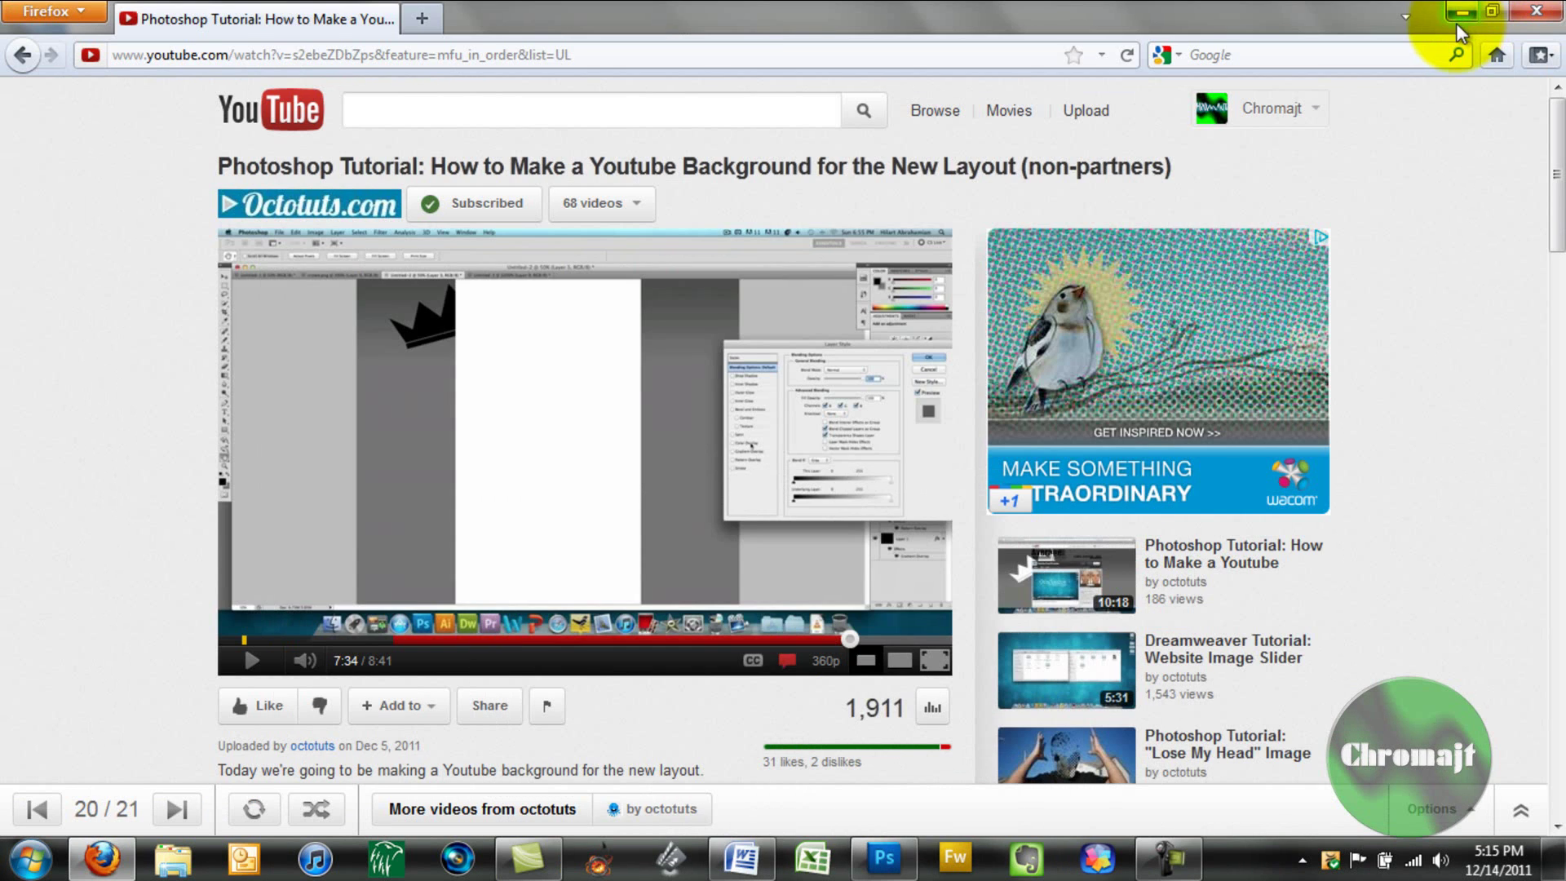
- Open the Chromajt channel page on YouTube and examine how its background artwork appears on both sides down the page
click(1293, 111)
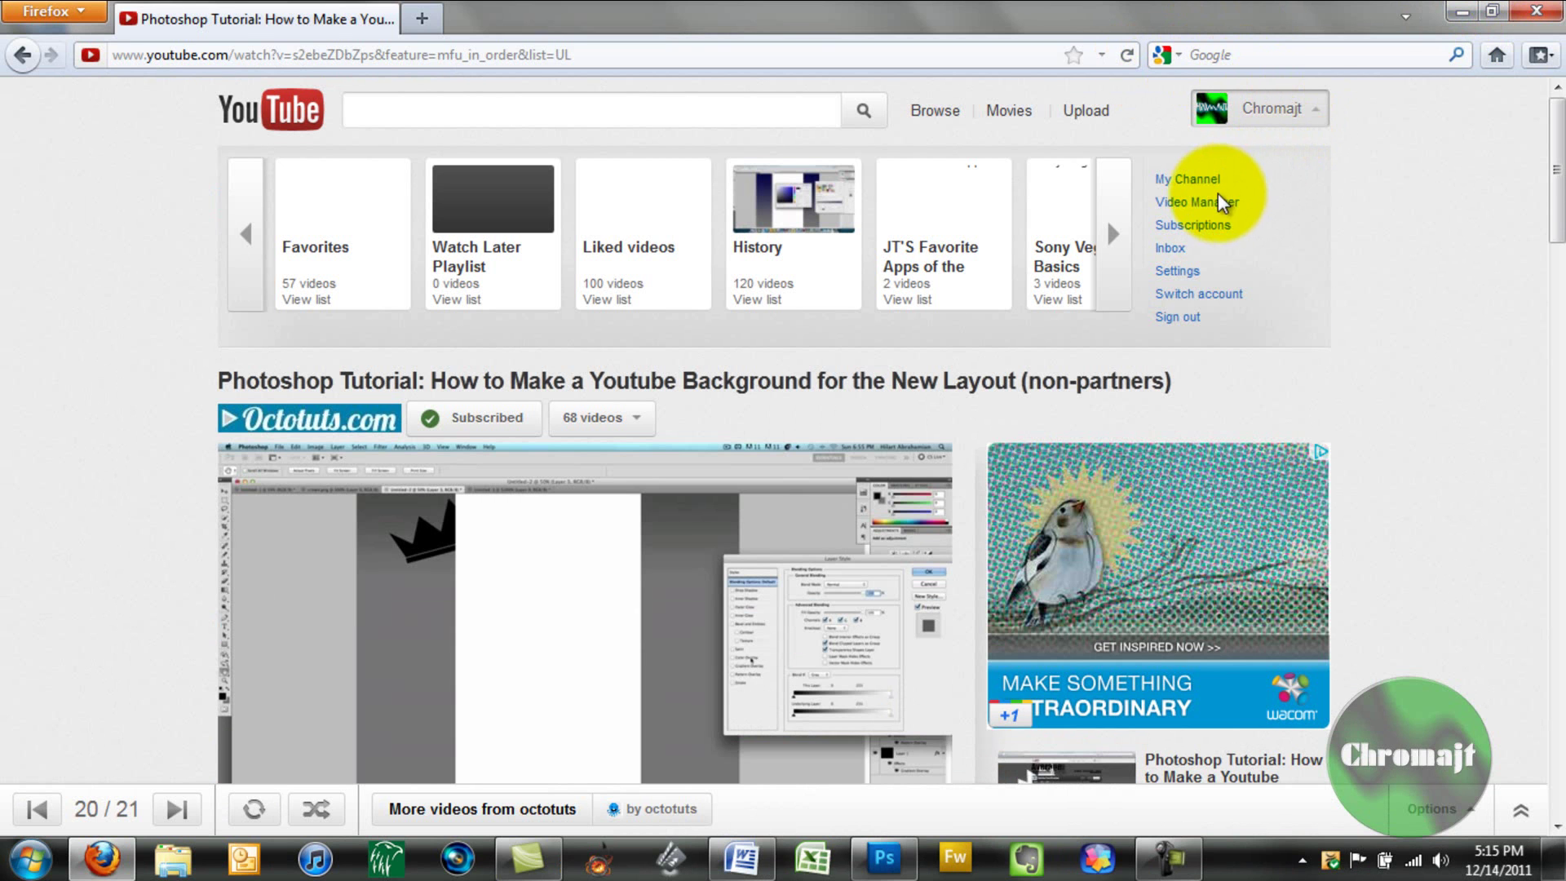
click(1187, 178)
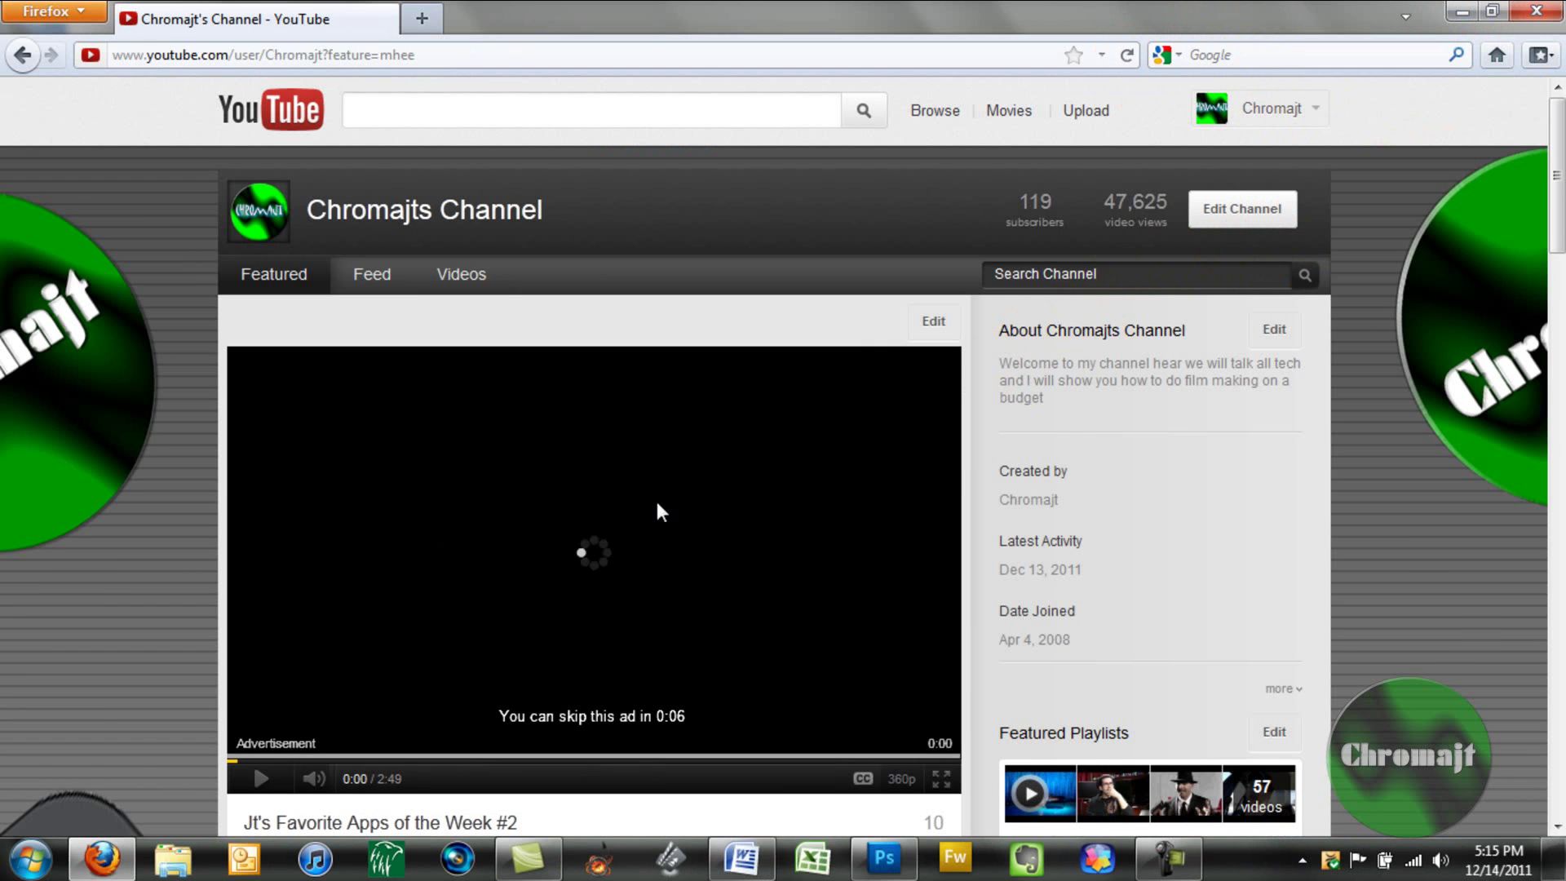
scroll(656, 508, down, 5)
scroll(163, 407, down, 3)
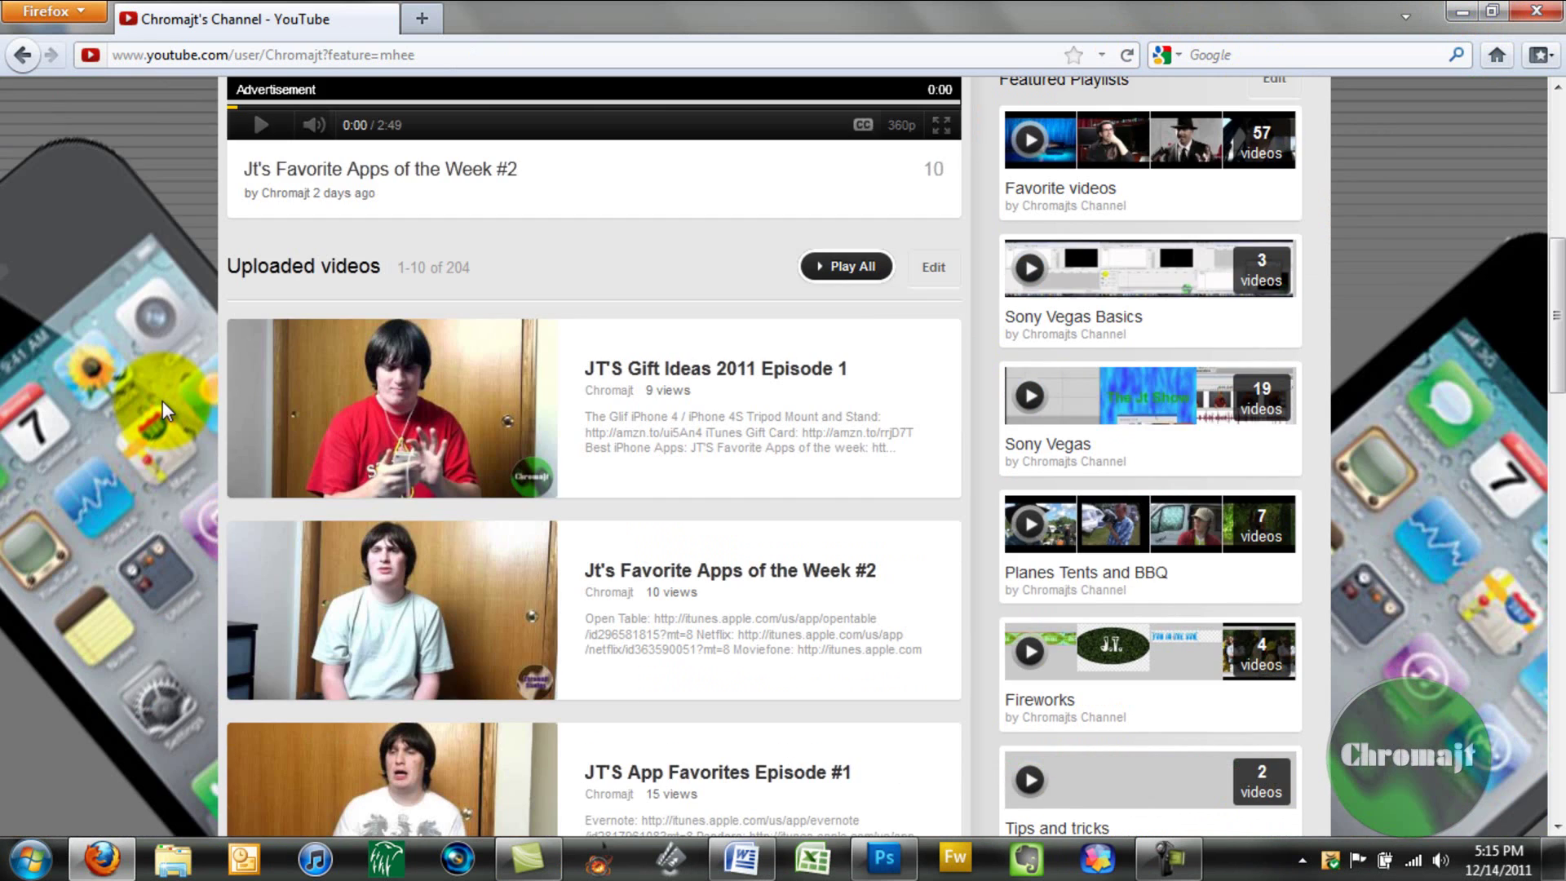
scroll(163, 399, down, 6)
scroll(163, 399, up, 14)
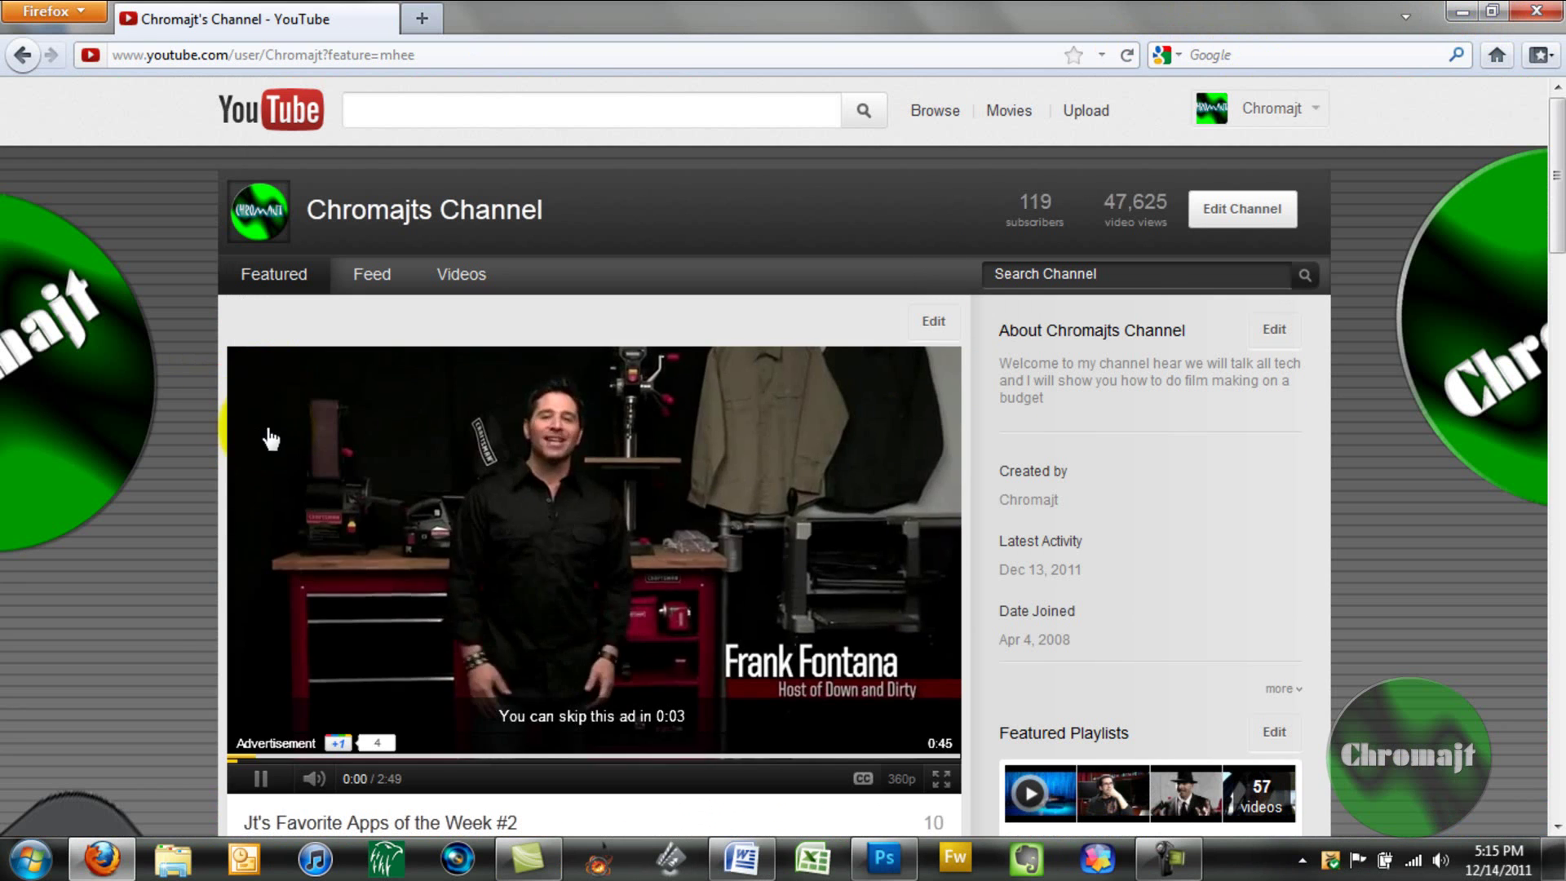
- Pause the advertisement in the featured video and check where the background image ends down the channel page
click(261, 778)
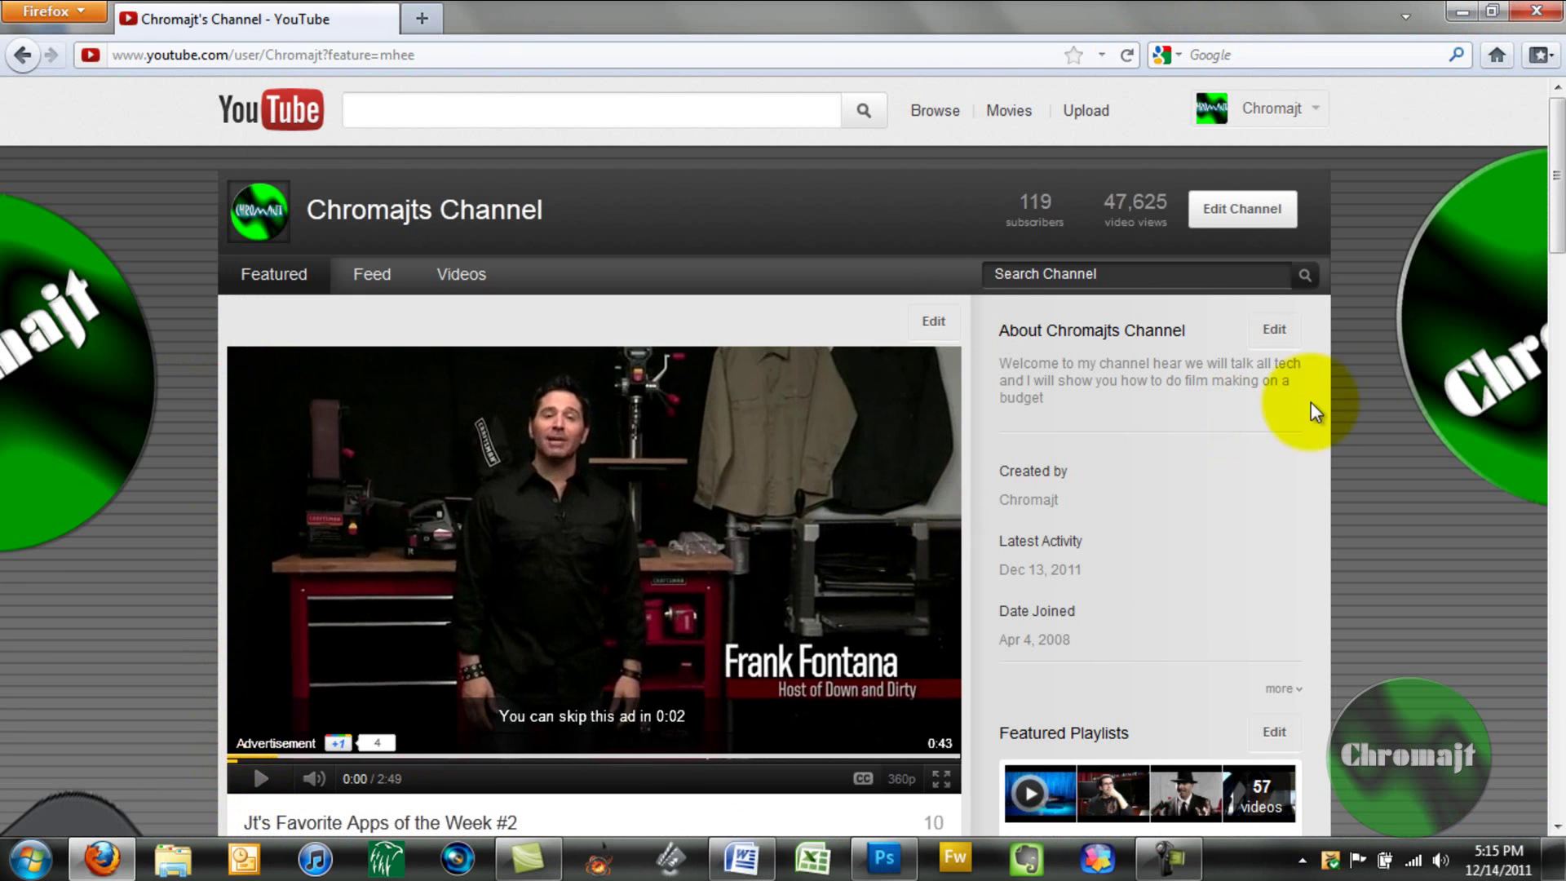
scroll(1358, 412, down, 20)
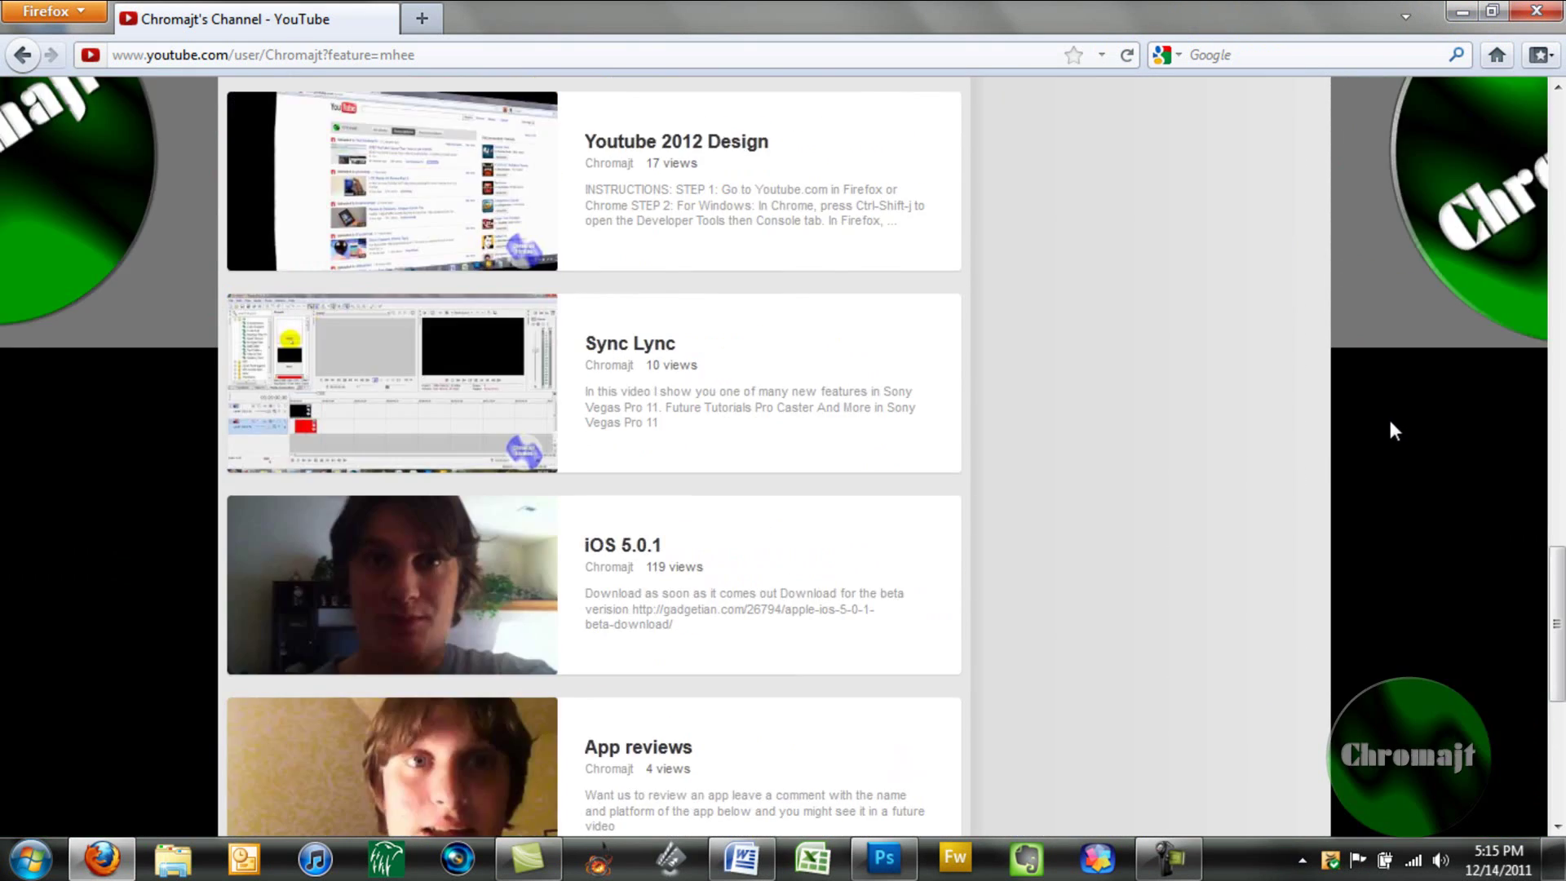
scroll(1395, 423, up, 20)
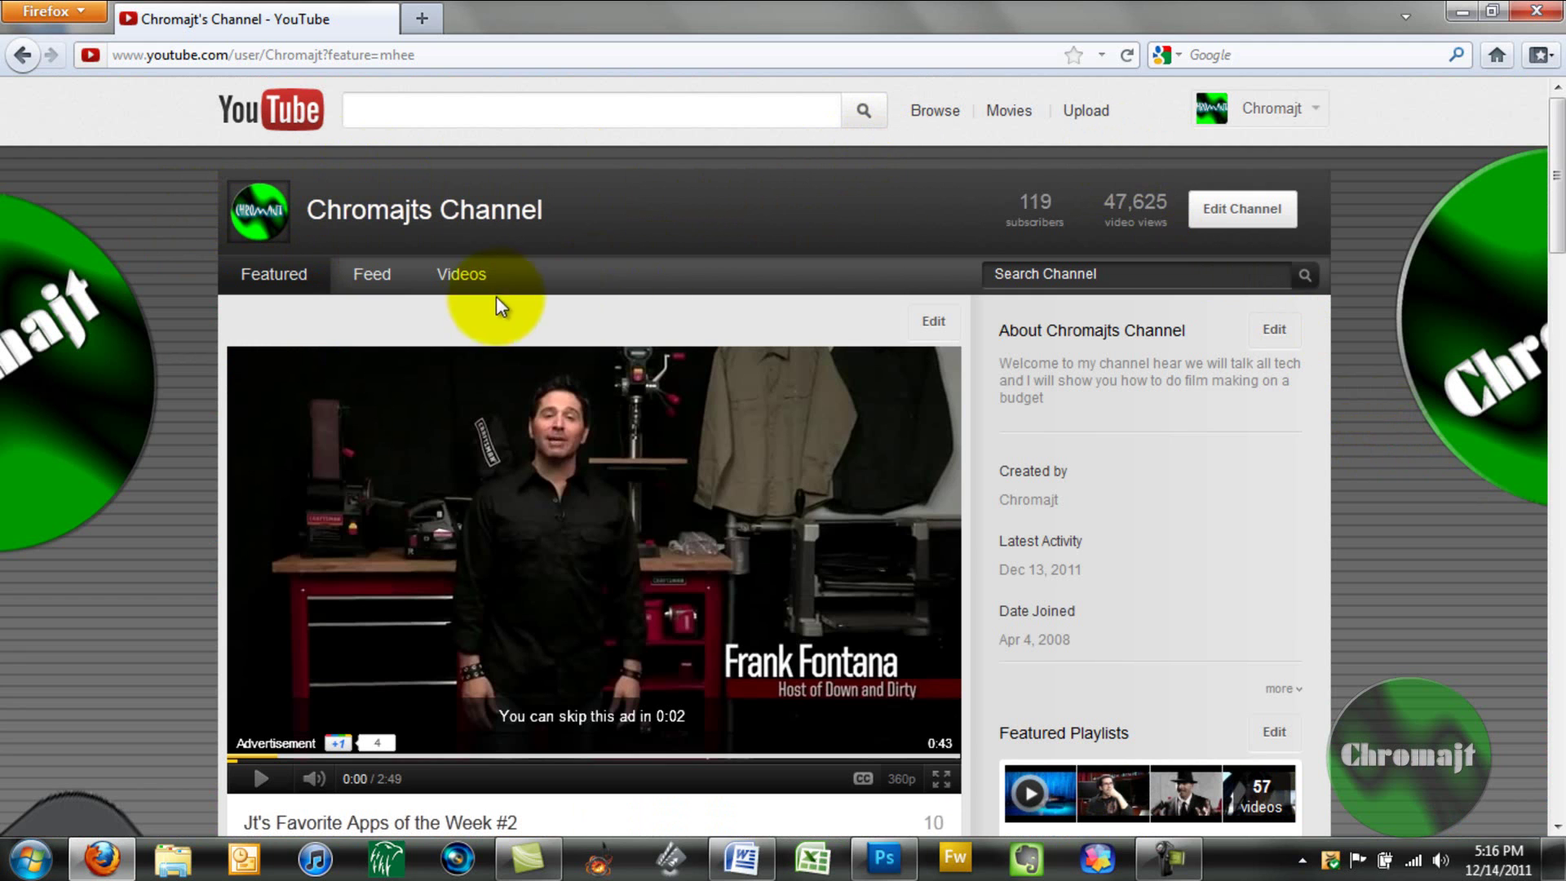
- Open the channel's appearance editor, check the saved Youtube Background files on the desktop, and return to Firefox
click(1222, 215)
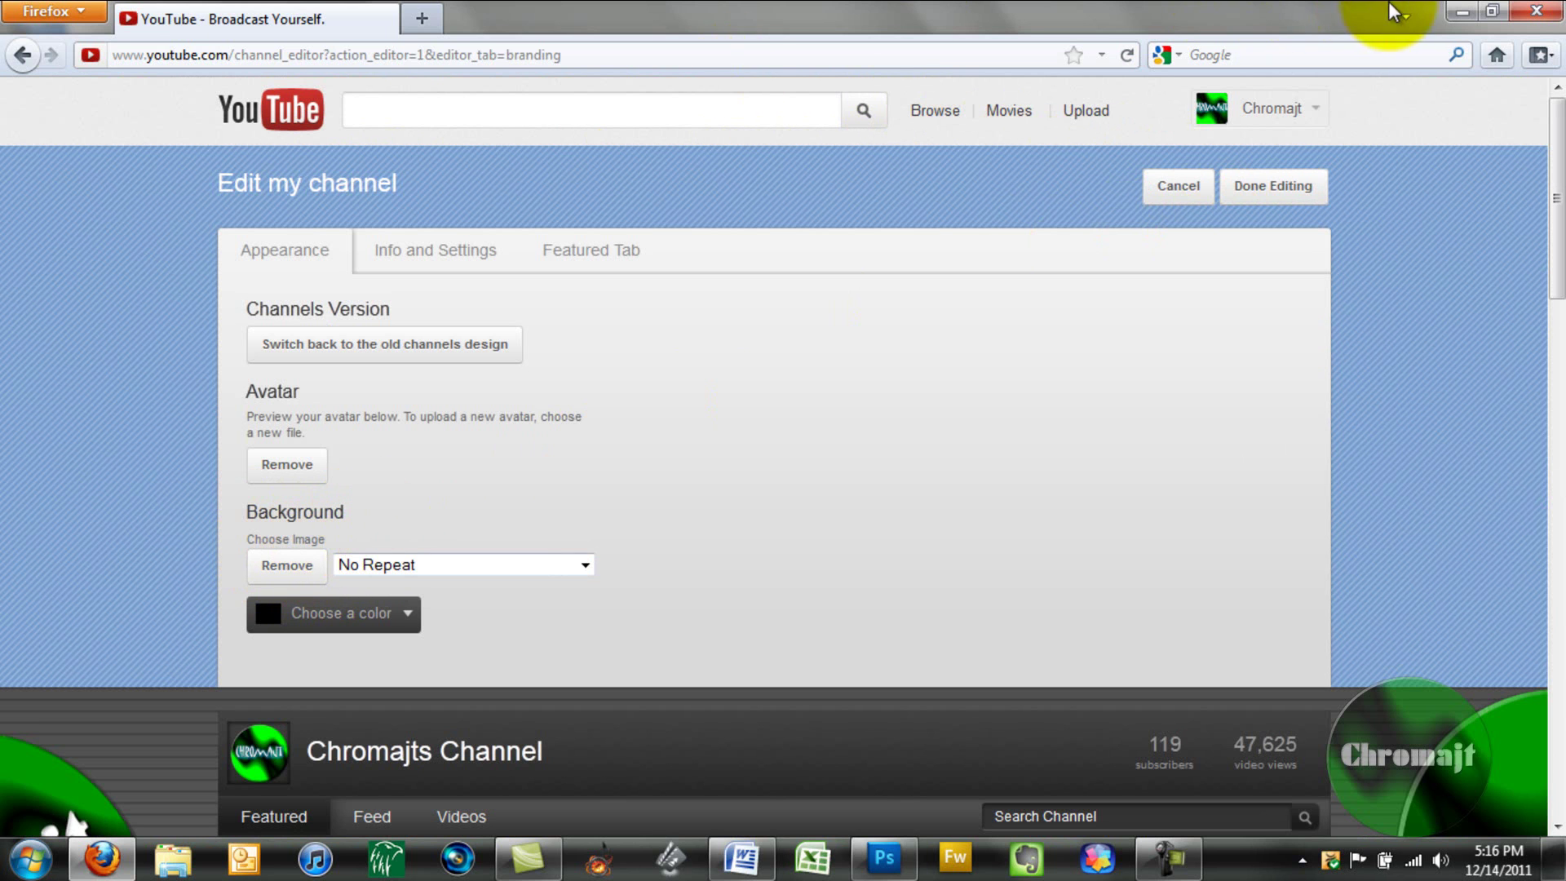
click(1461, 13)
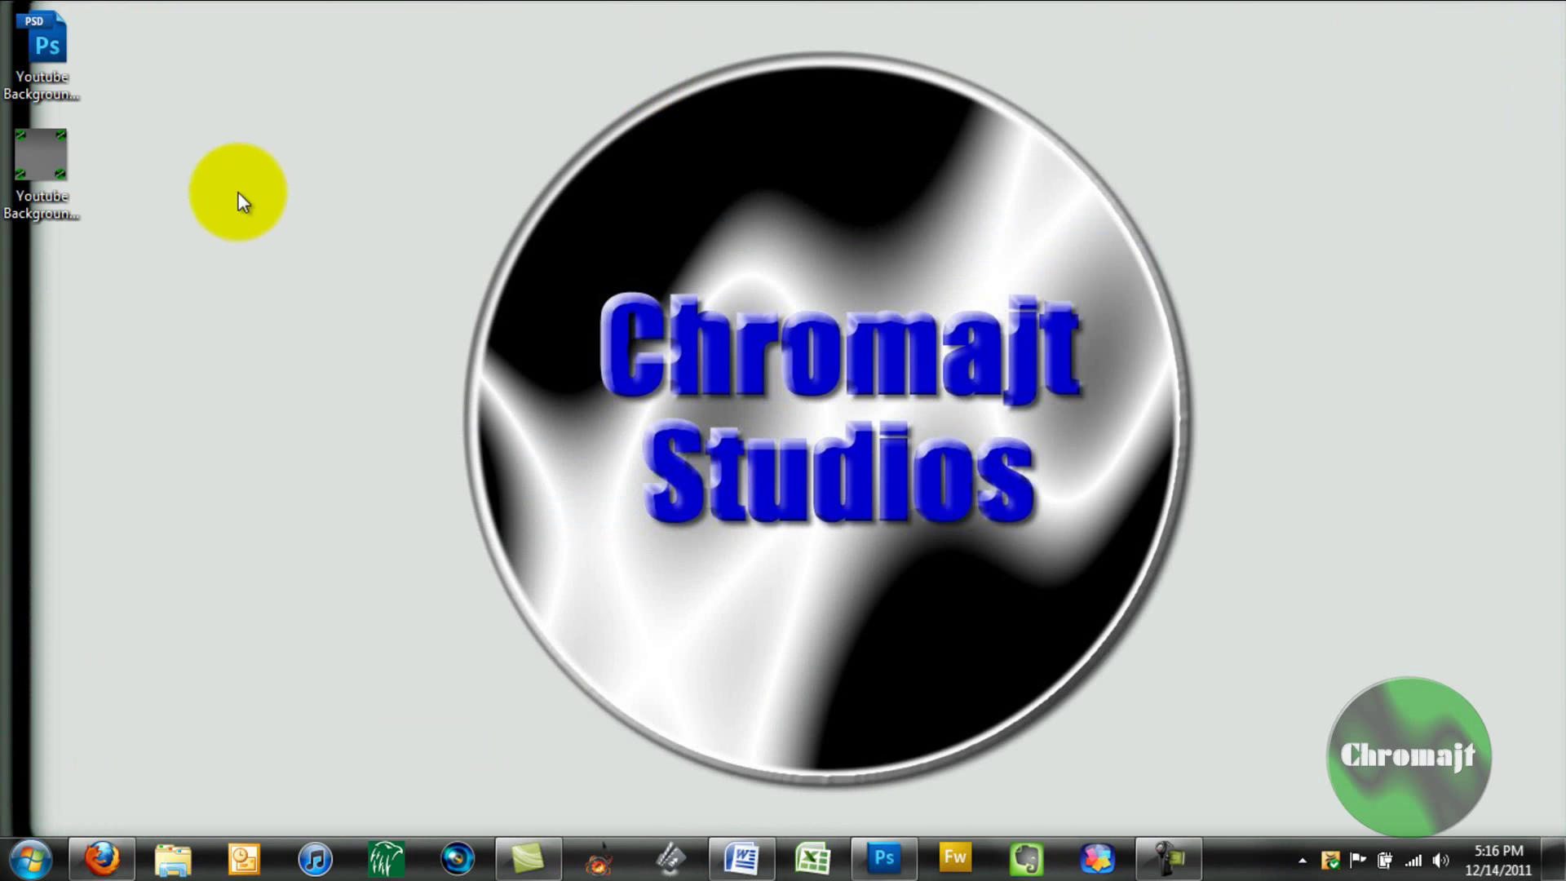
click(101, 858)
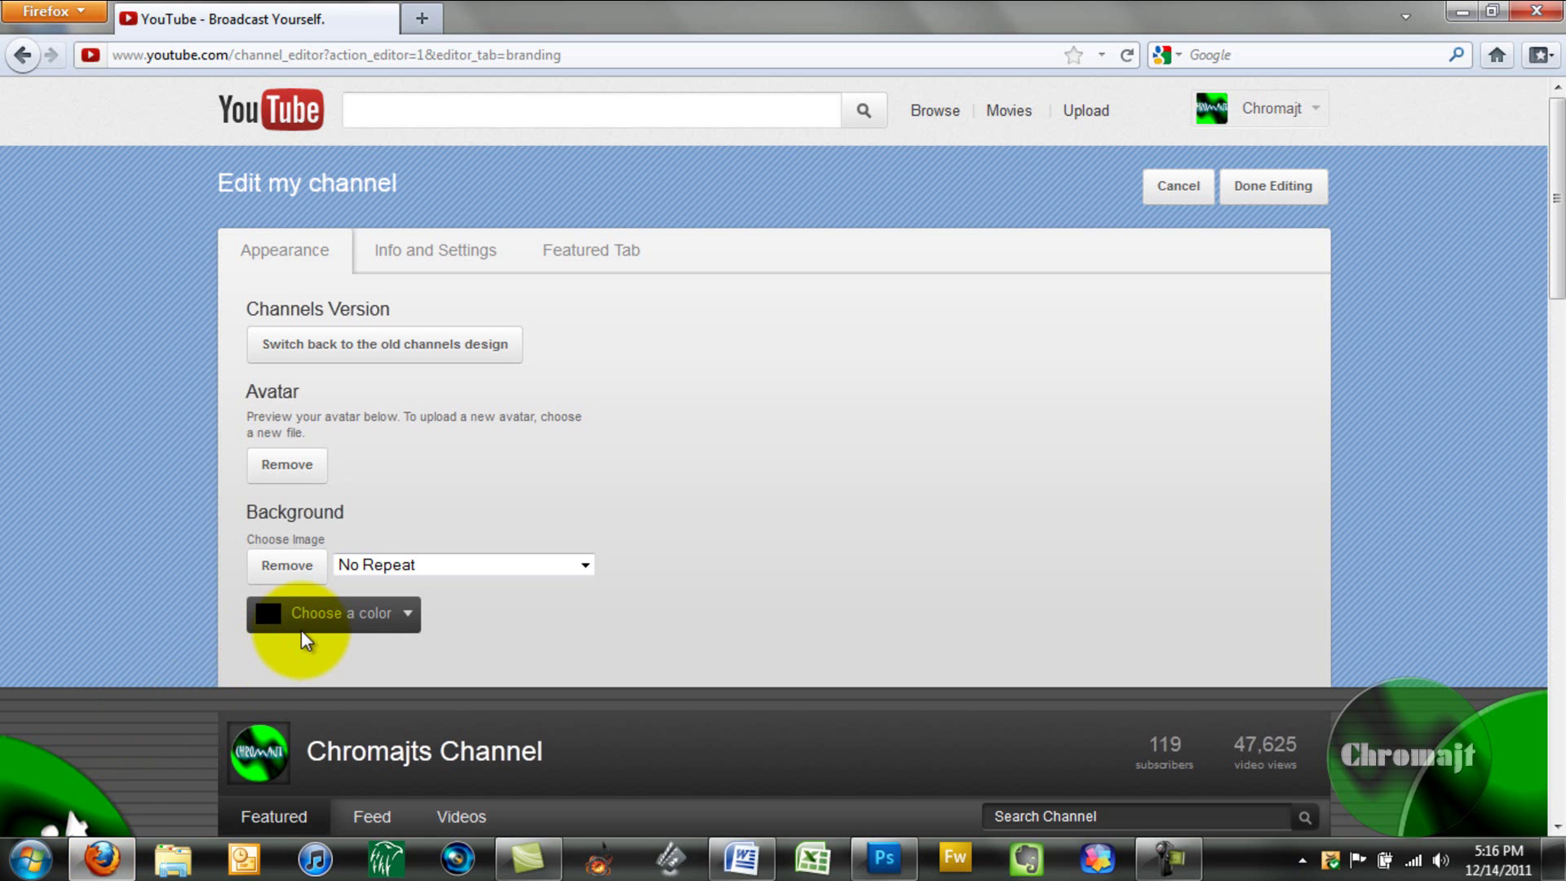
- View the background color palette, close it without picking a color, and finish editing the channel
scroll(371, 587, down, 3)
click(352, 473)
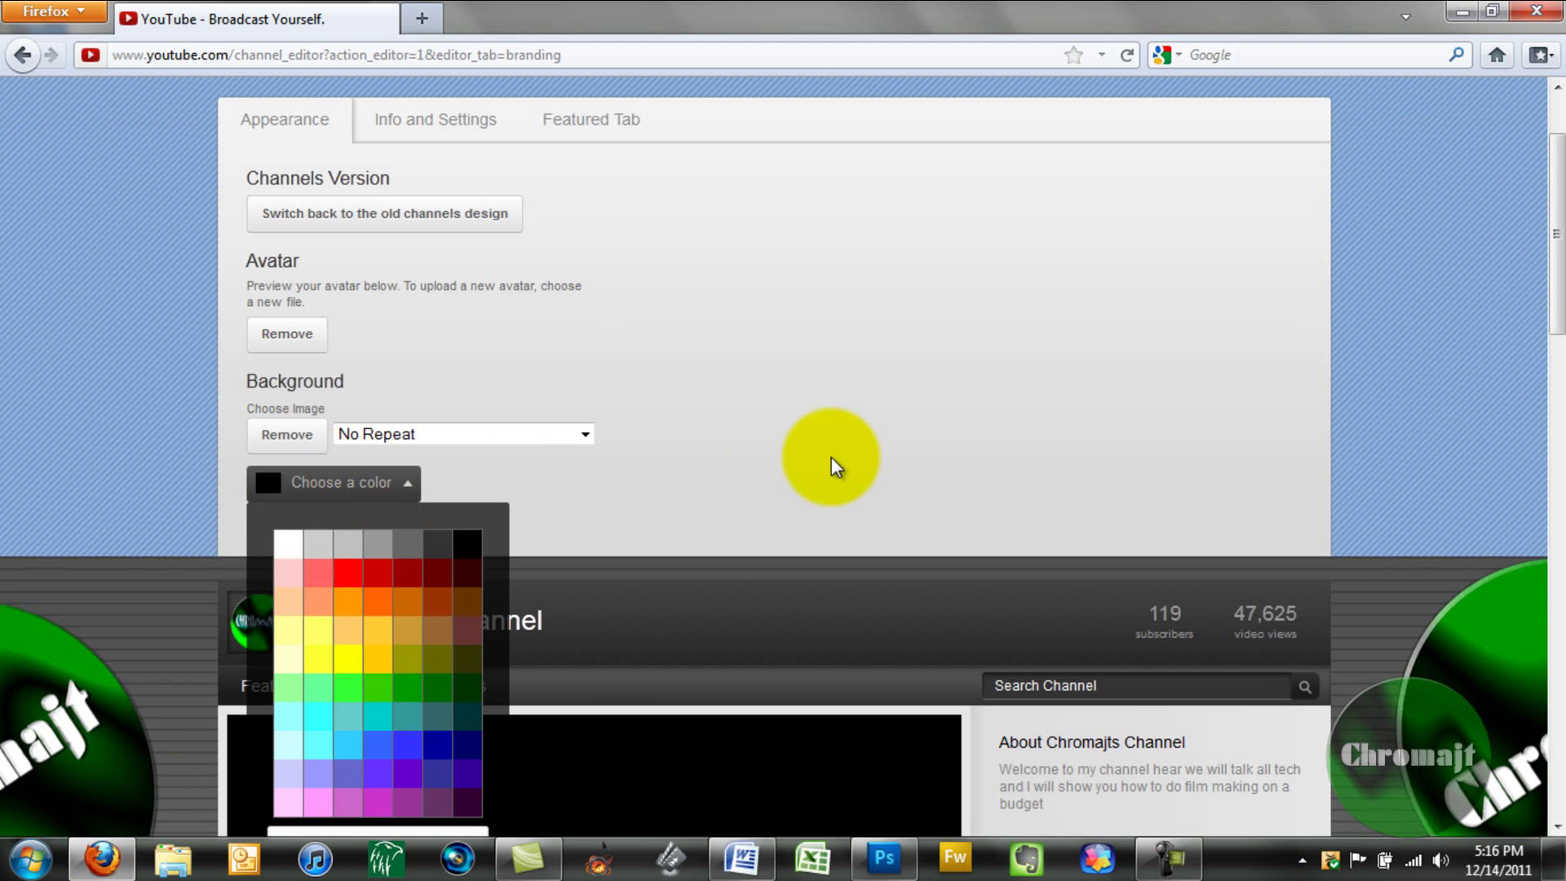
click(302, 487)
scroll(652, 457, up, 3)
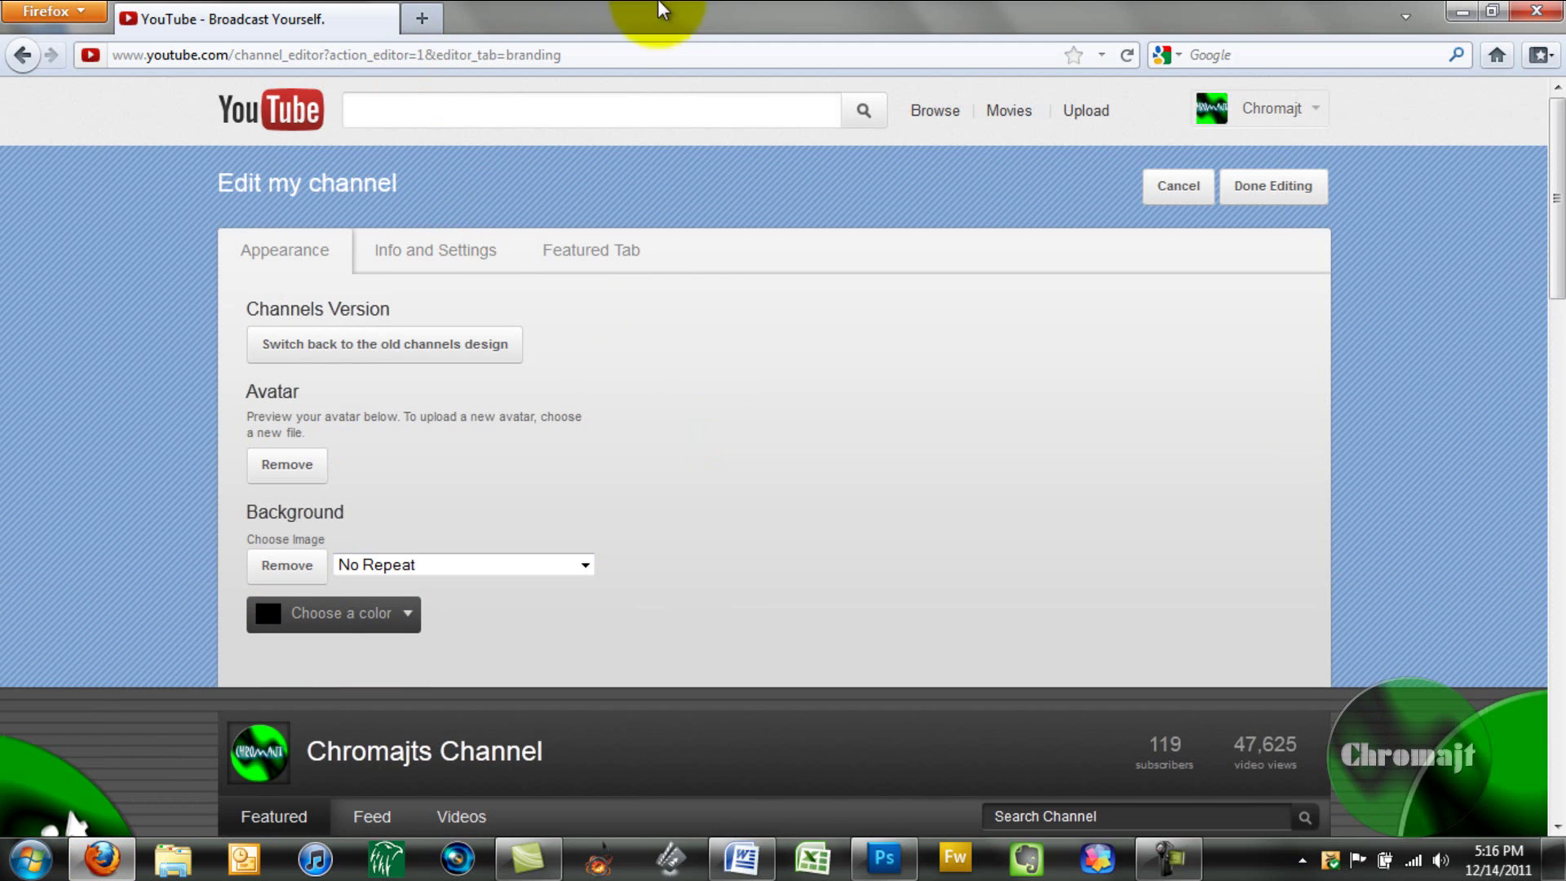
click(1235, 200)
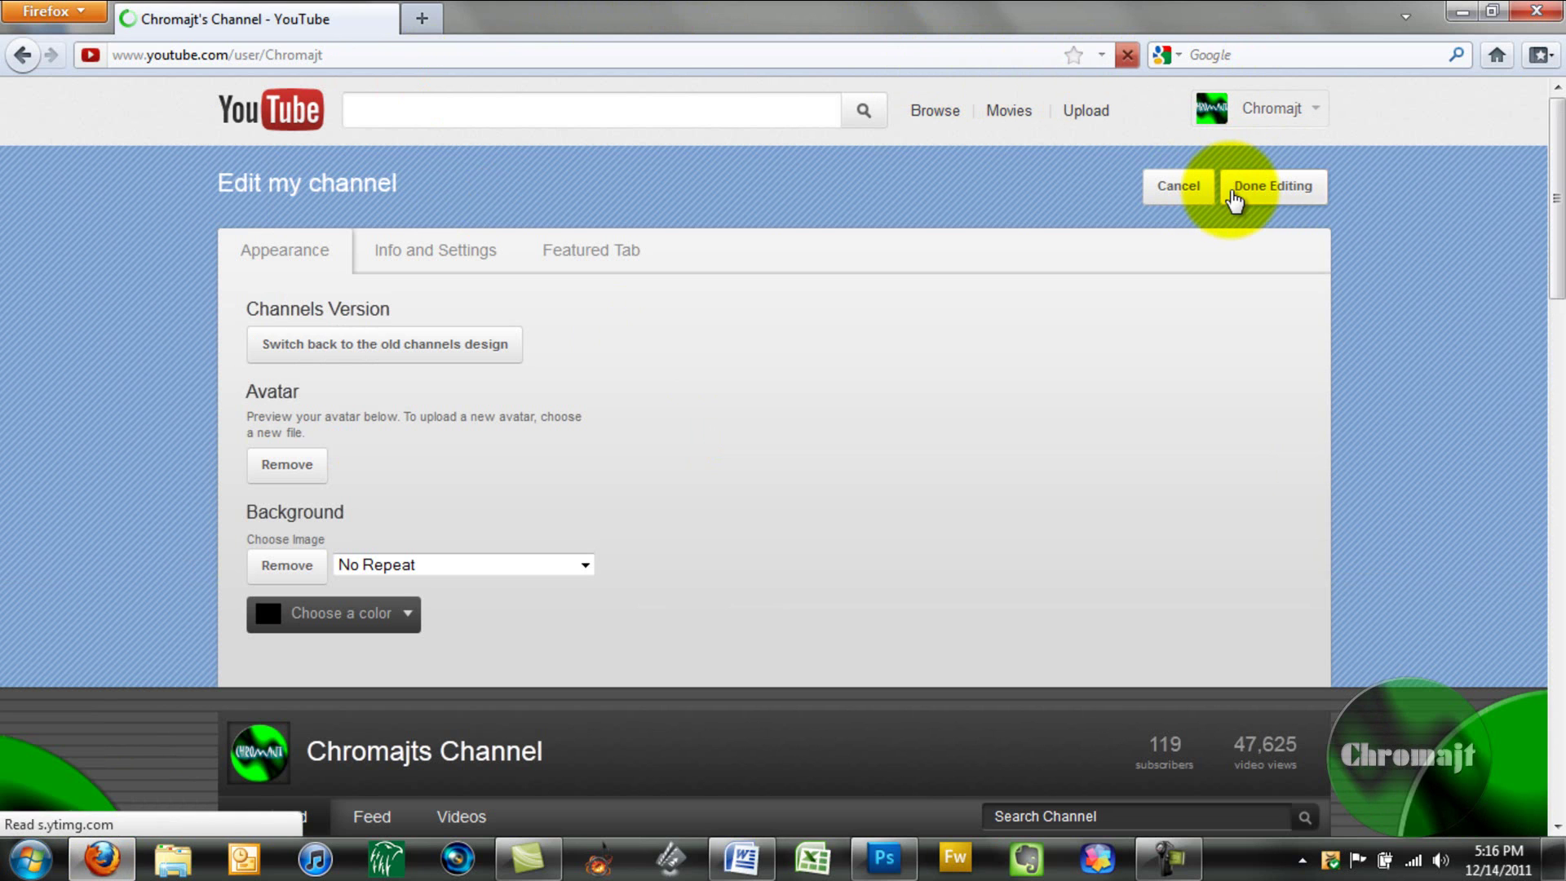